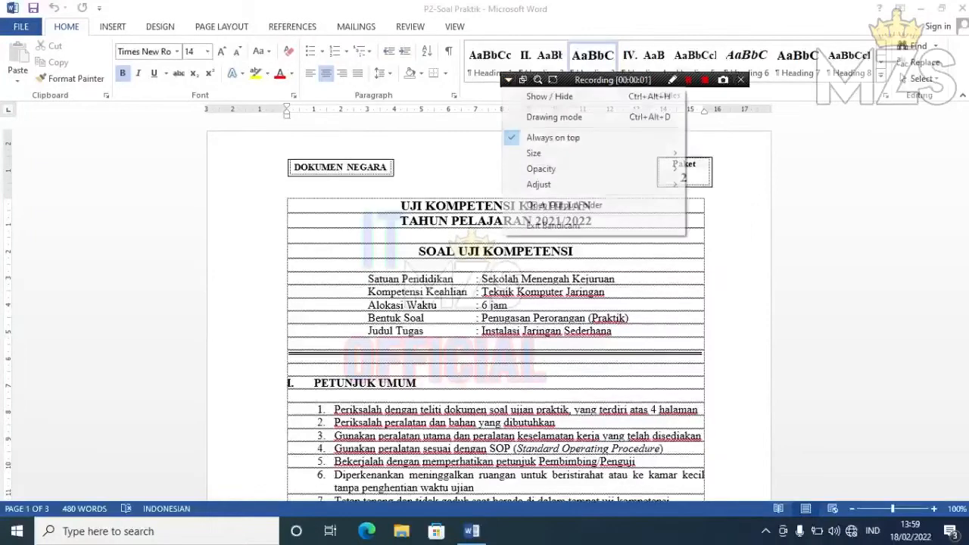
# - Scroll the exam document through page 1 to the equipment tables and Section III on page 2
pyautogui.click(544, 97)
pyautogui.click(592, 206)
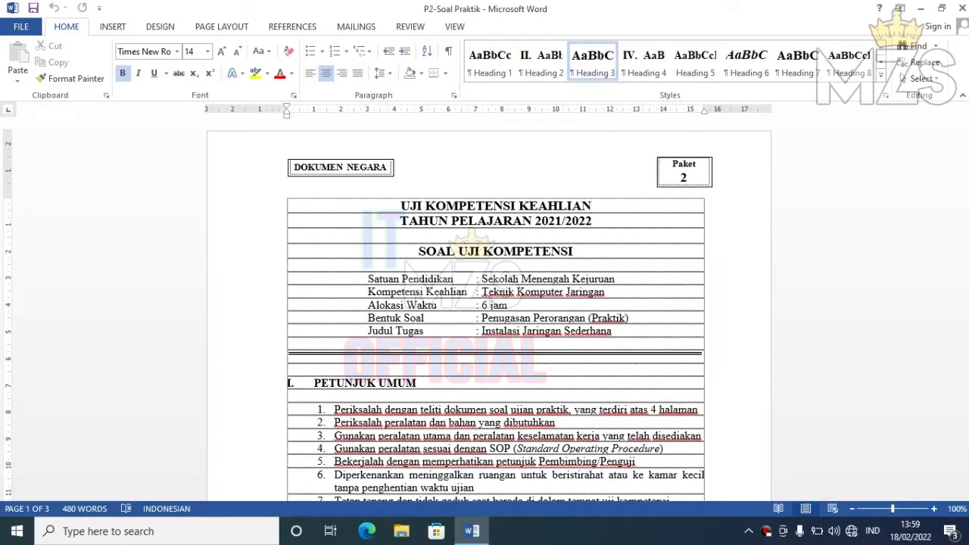
pyautogui.moveTo(966, 145); pyautogui.dragTo(966, 195)
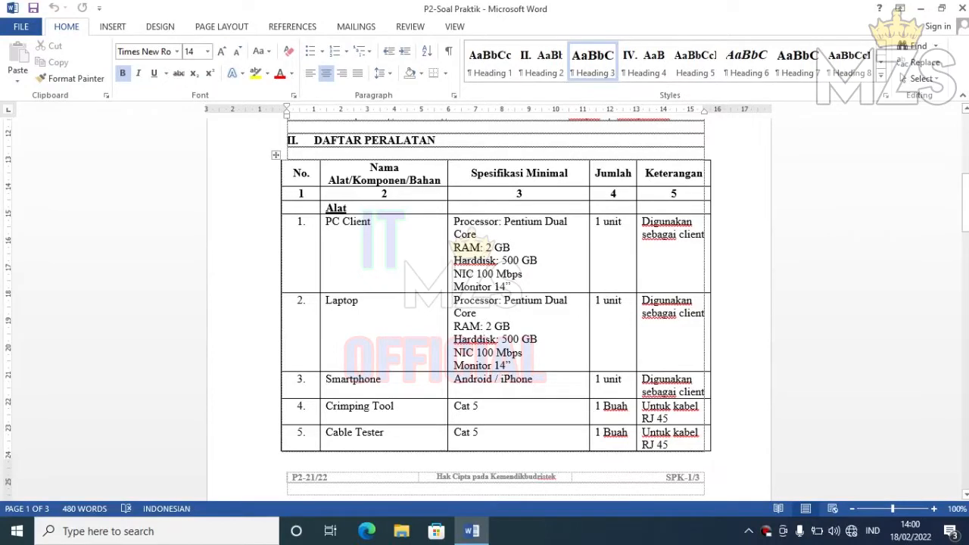
pyautogui.moveTo(966, 195); pyautogui.dragTo(966, 265)
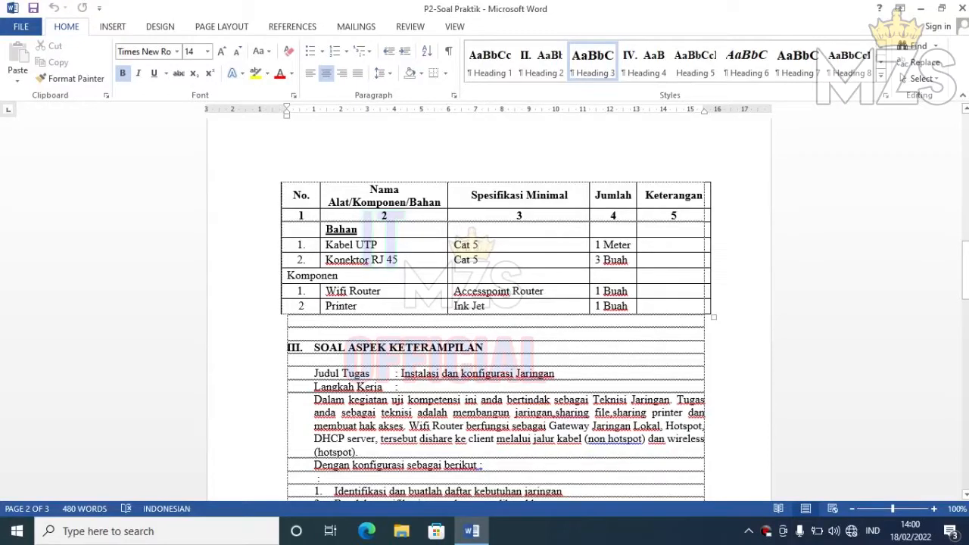
pyautogui.moveTo(966, 264); pyautogui.dragTo(966, 289)
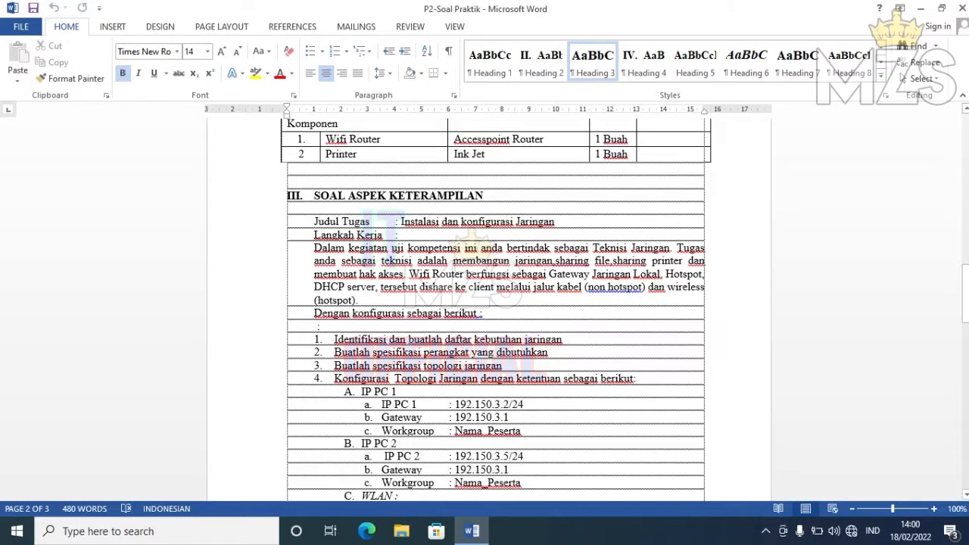
# - Scroll past the IP, WLAN and sharing settings to the Section IV heading on page 3
pyautogui.moveTo(965, 293); pyautogui.dragTo(965, 321)
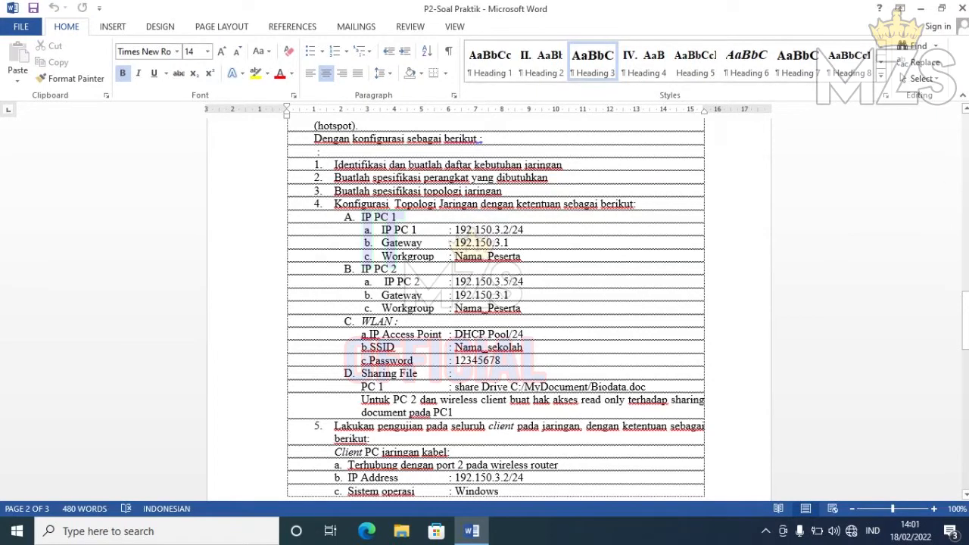
pyautogui.moveTo(965, 320); pyautogui.dragTo(965, 361)
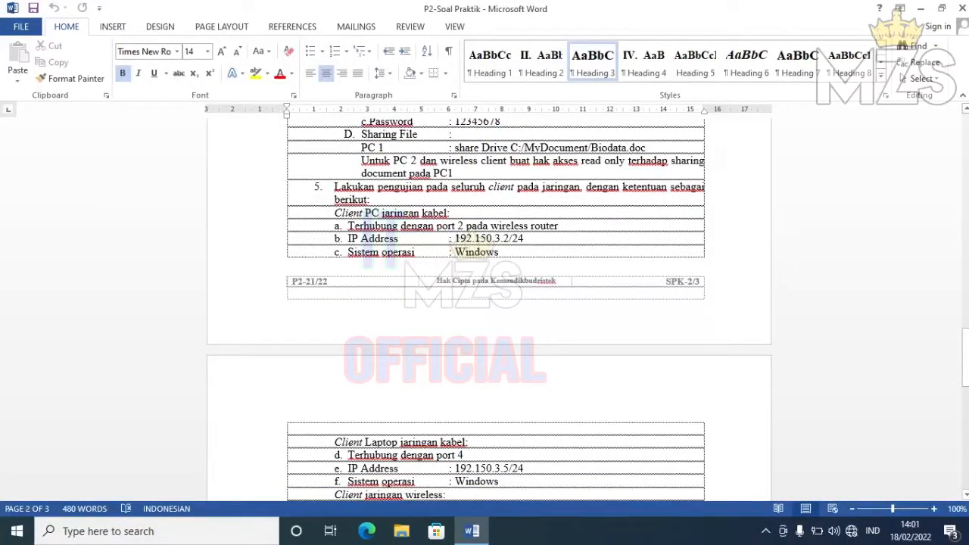
pyautogui.moveTo(965, 361); pyautogui.dragTo(965, 367)
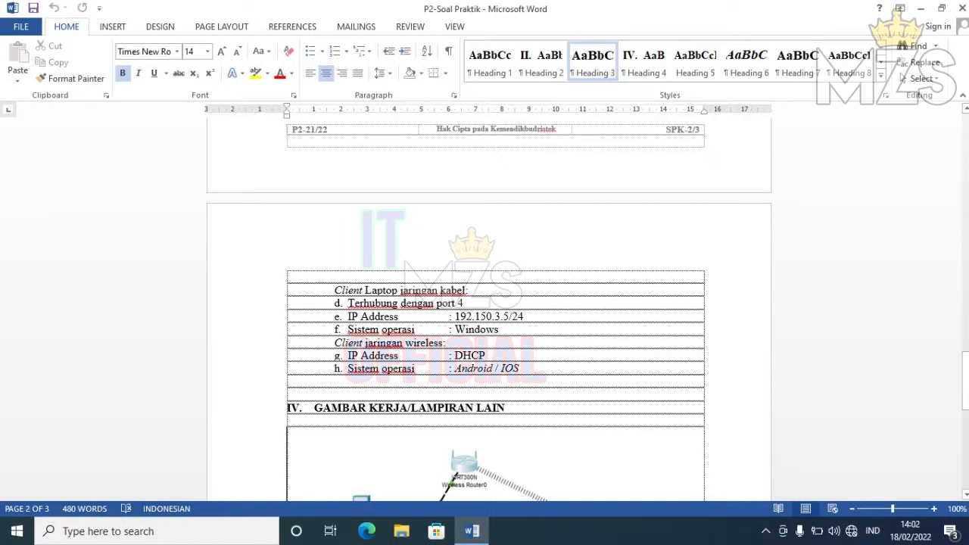
# - Scroll down to the diagram linking the PC, switch, wireless router and laptop
pyautogui.moveTo(965, 378); pyautogui.dragTo(965, 421)
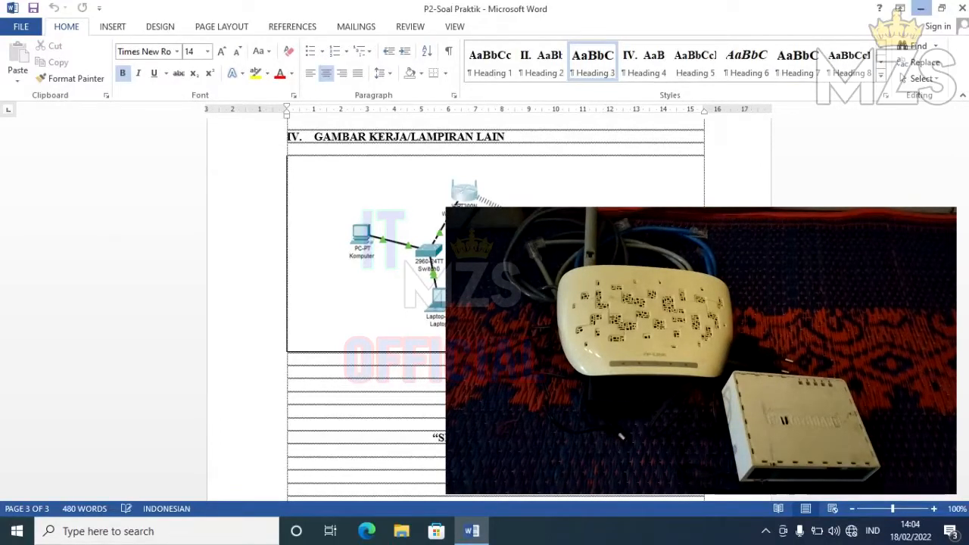
# - Minimize the P2-Soal Praktik Word document to show the desktop
pyautogui.click(921, 7)
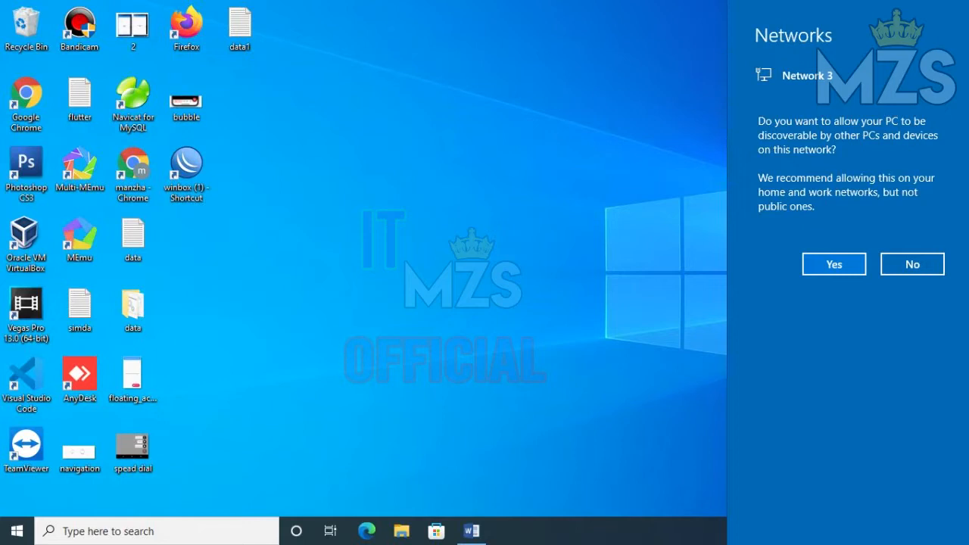
# - Check the Ethernet adapter's details: DHCP address 192.150.3.254 from server 192.150.3.1
pyautogui.click(835, 264)
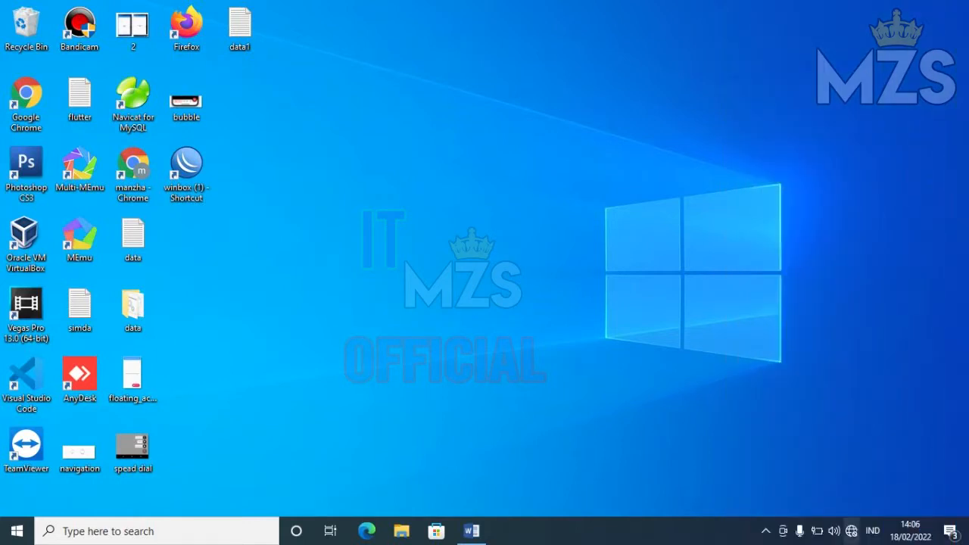
pyautogui.click(851, 531)
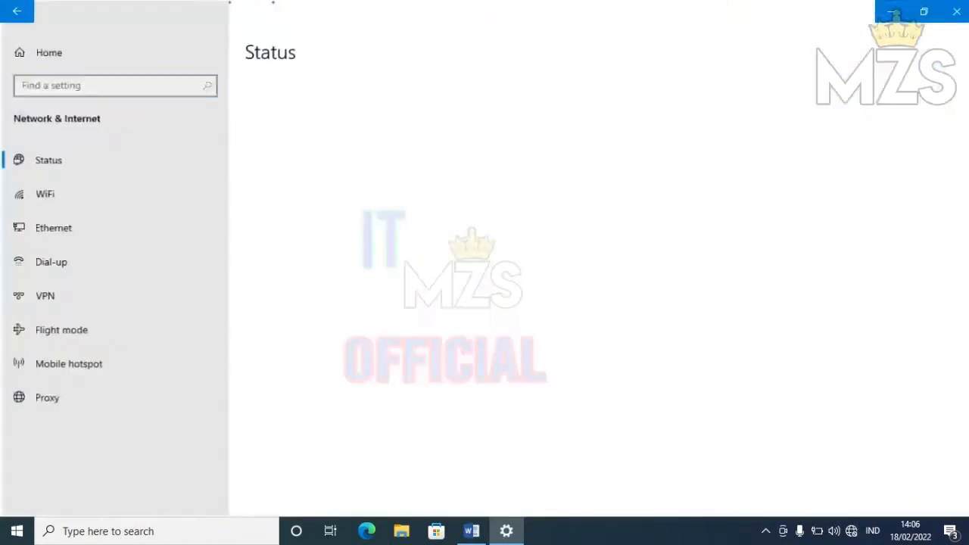
pyautogui.click(324, 496)
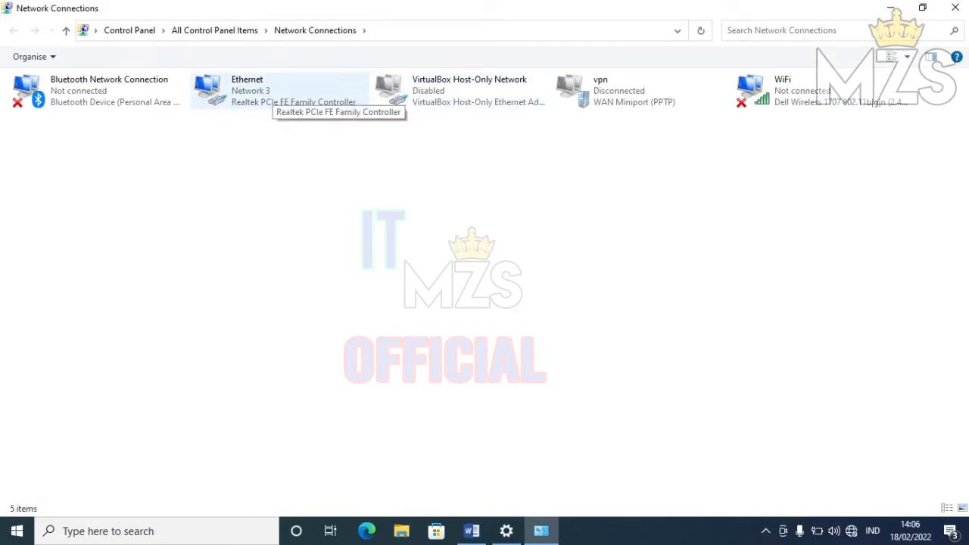
pyautogui.doubleClick(261, 95)
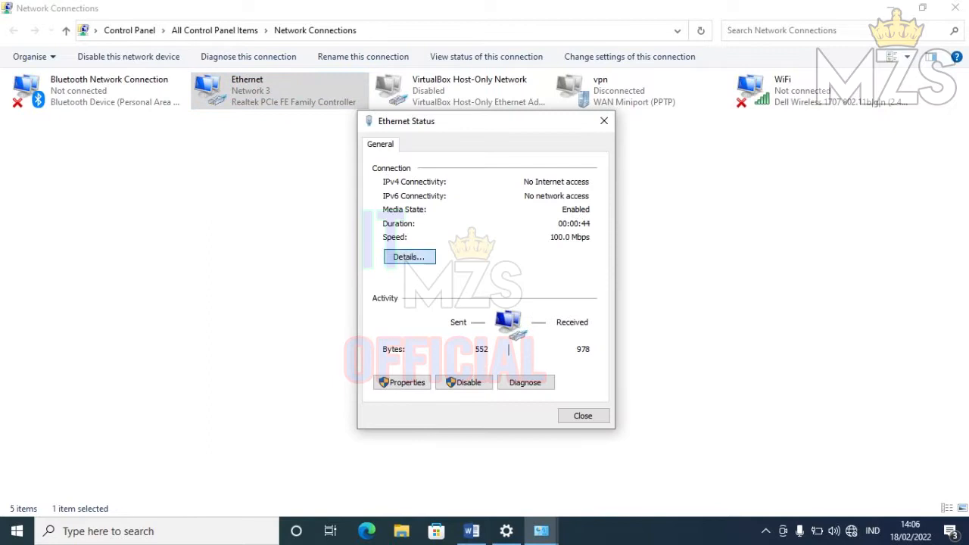
pyautogui.click(409, 257)
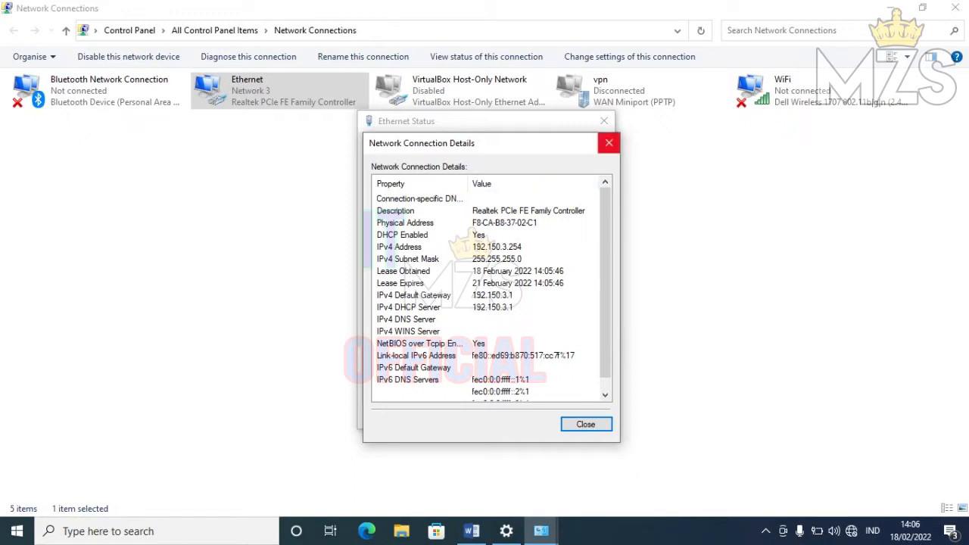
# - Close the Ethernet details and status dialogs, minimize Network Connections, and close Settings
pyautogui.click(609, 142)
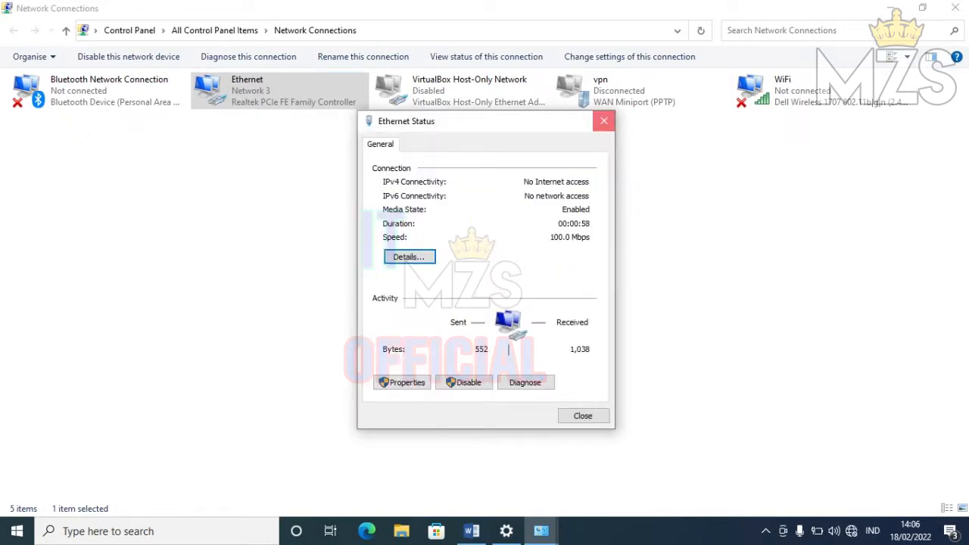
pyautogui.click(604, 121)
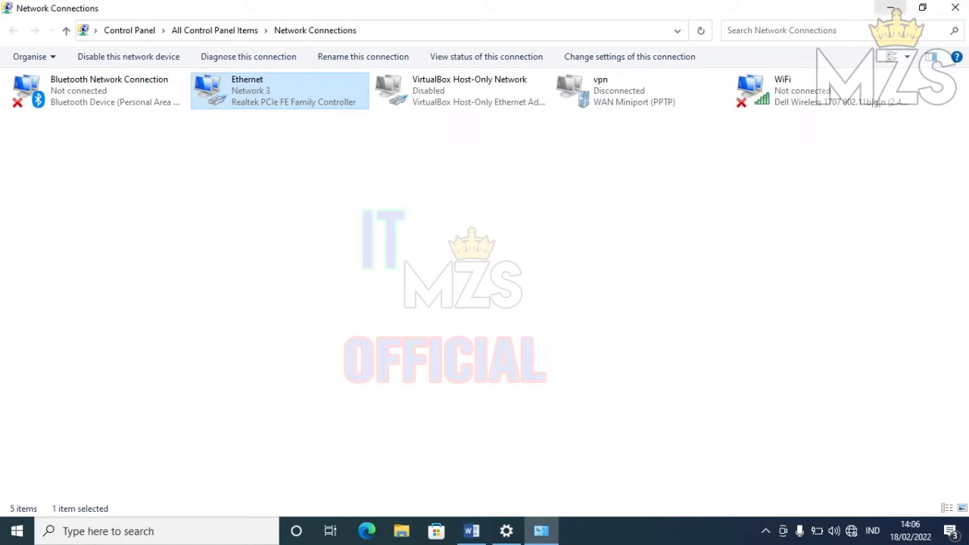
pyautogui.click(891, 8)
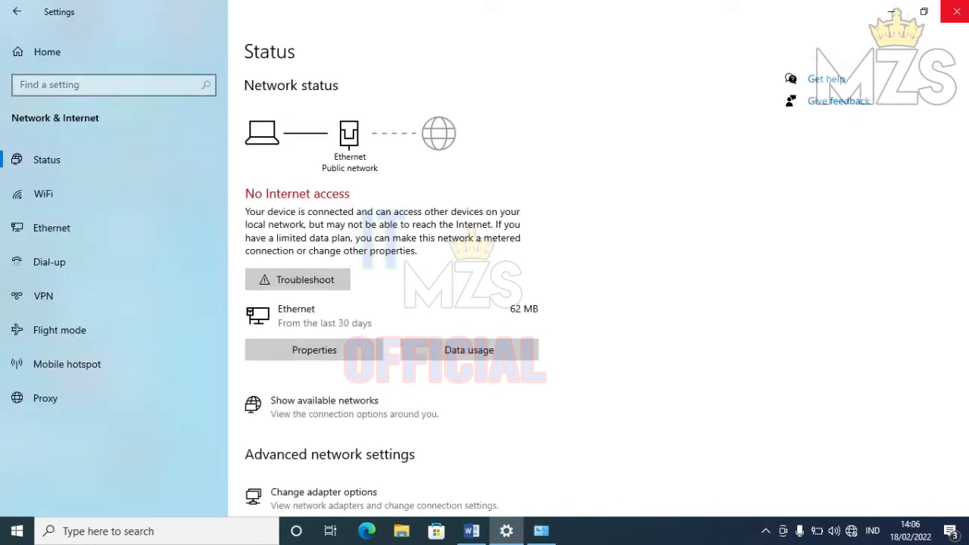
pyautogui.click(956, 11)
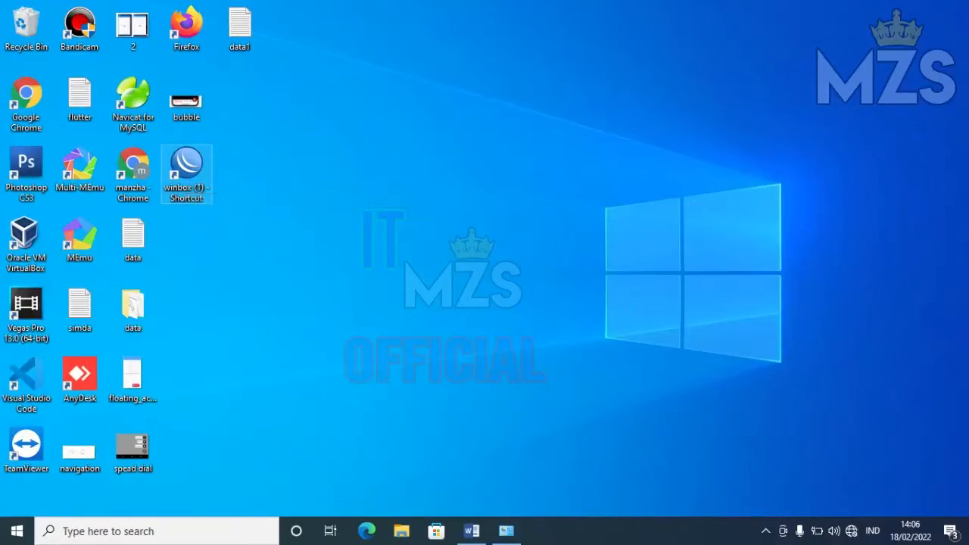
# - Launch WinBox and log in as admin to the discovered RB750 router
pyautogui.doubleClick(186, 175)
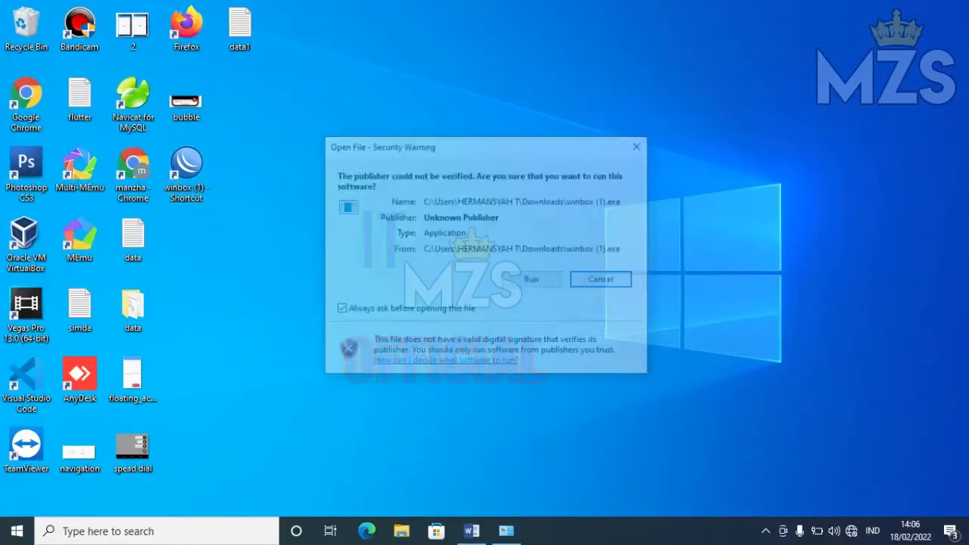
pyautogui.click(533, 280)
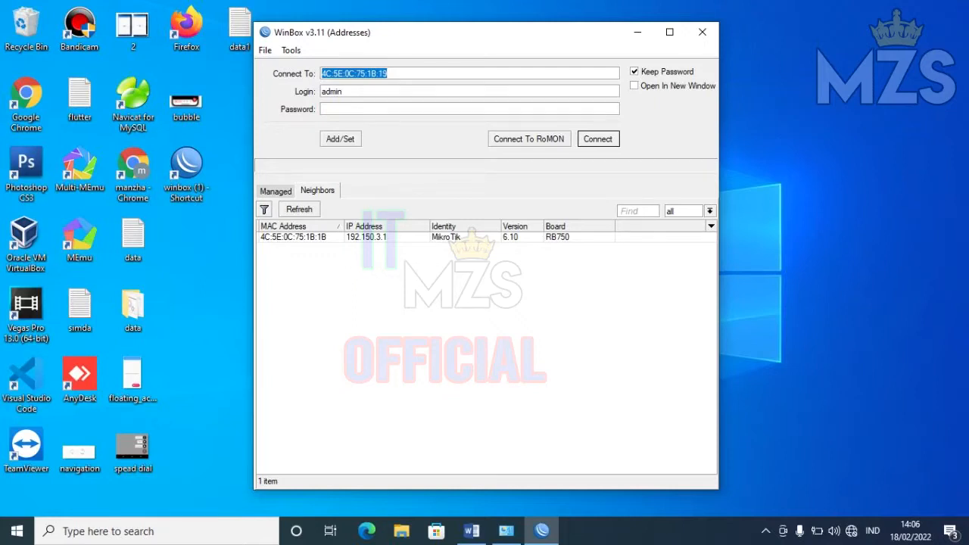
pyautogui.click(294, 237)
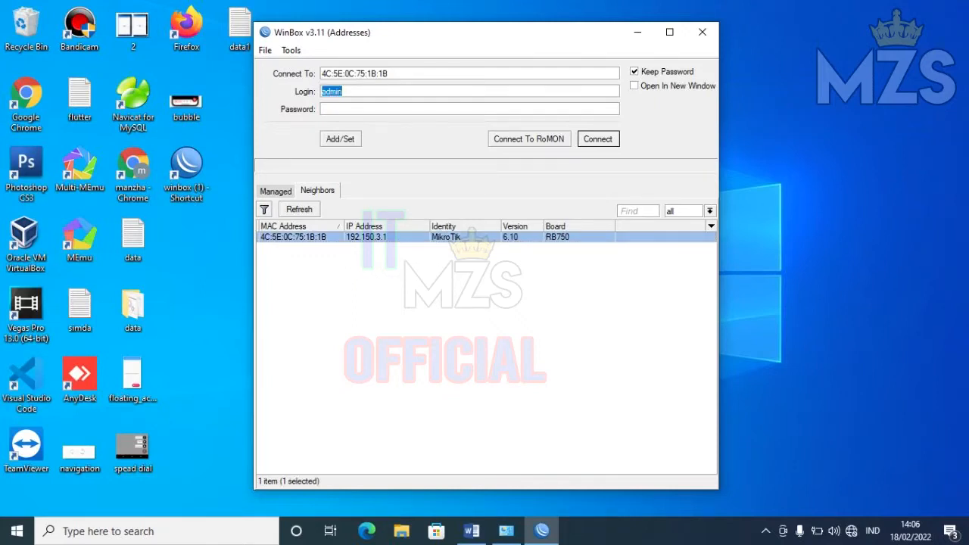
pyautogui.press('Return')
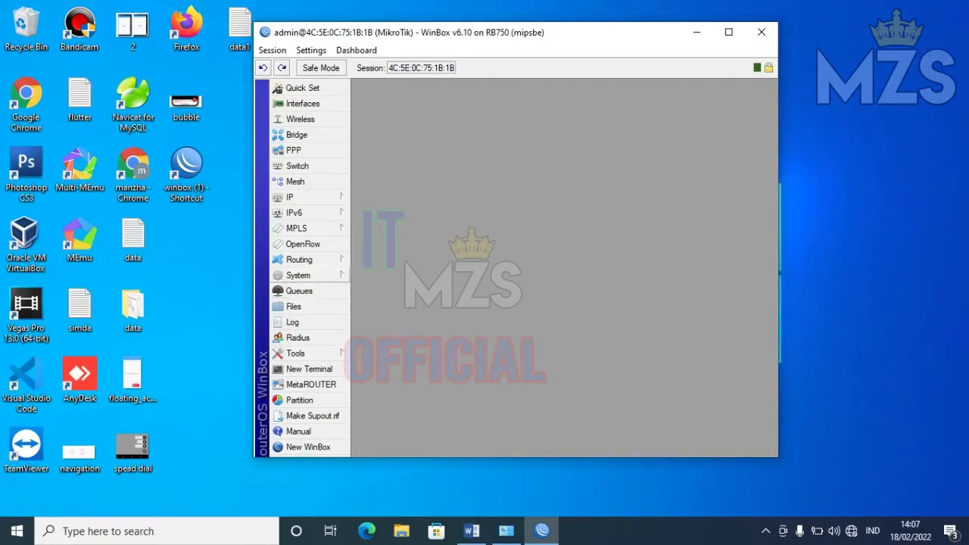
# - Reset the RB750 configuration with No Default Configuration, keeping users, then close WinBox
pyautogui.click(298, 275)
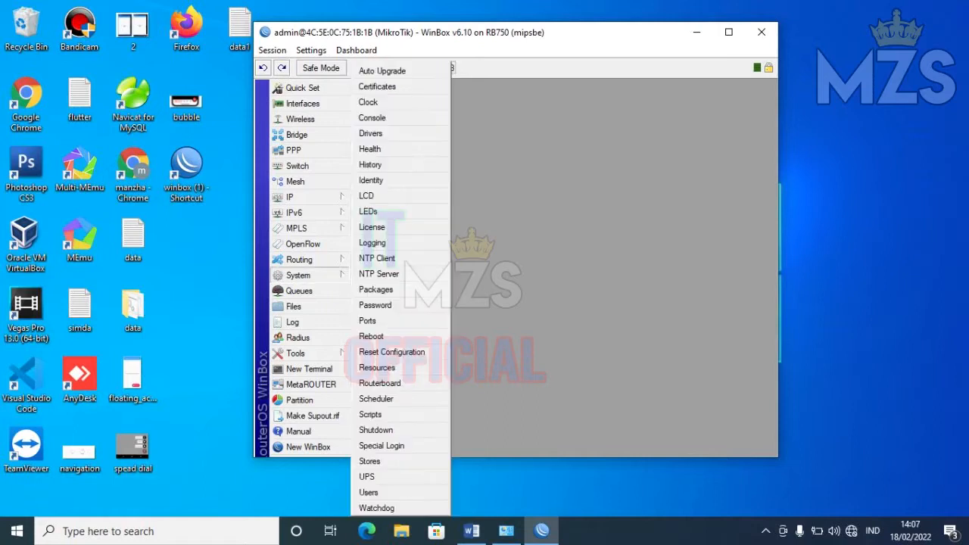
pyautogui.click(392, 352)
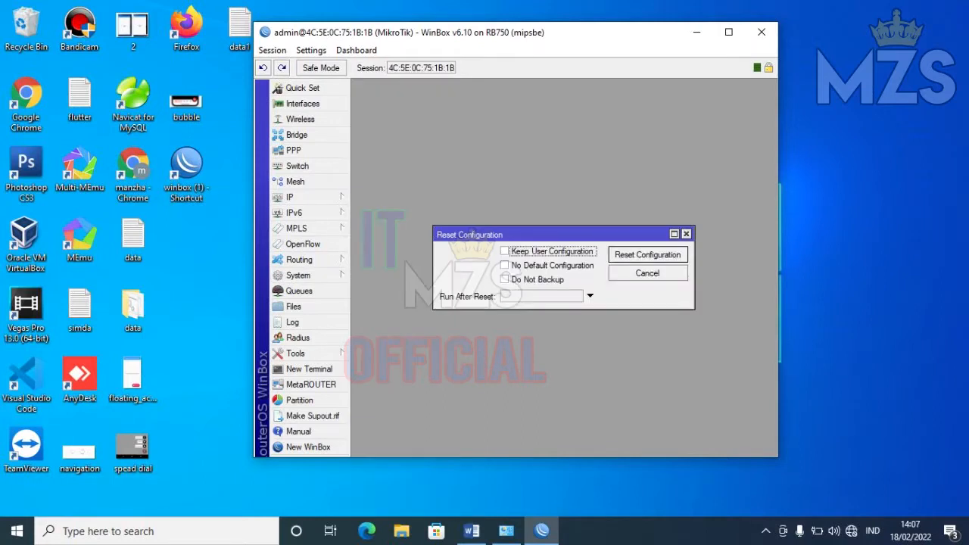
pyautogui.press('Tab')
pyautogui.press('space')
pyautogui.hotkey('shift', 'Tab')
pyautogui.press('space')
pyautogui.press('Return')
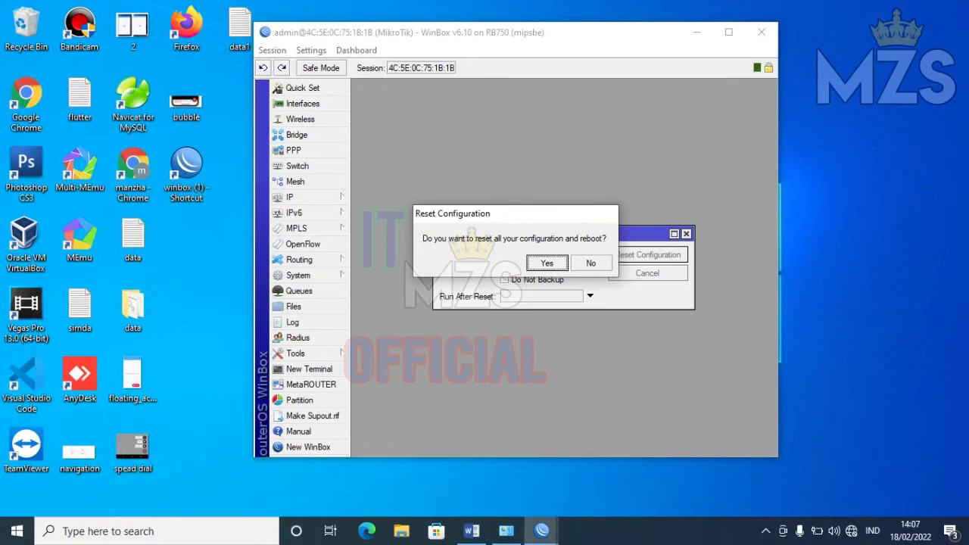
pyautogui.press('Return')
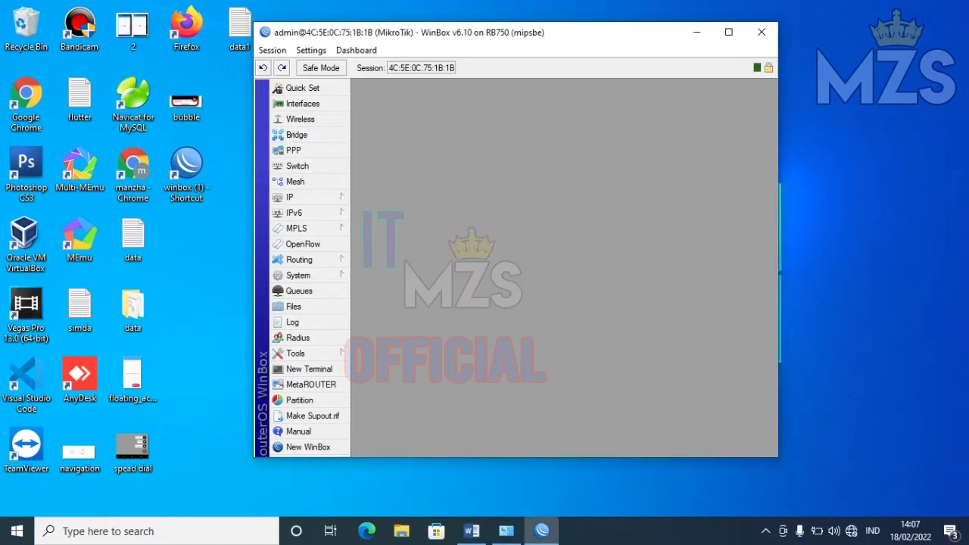
pyautogui.click(762, 32)
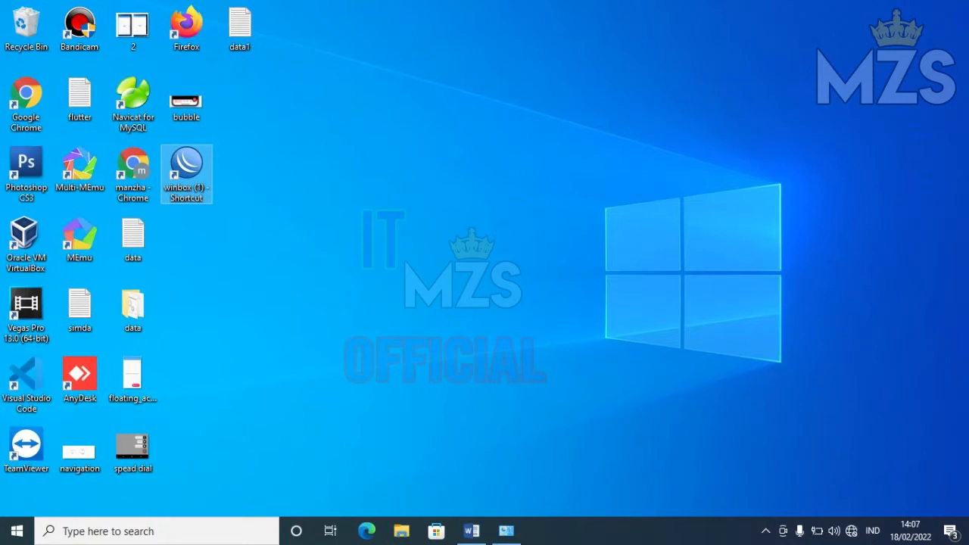
# - Relaunch WinBox and refresh Neighbors to discover the RB750 router
pyautogui.click(533, 281)
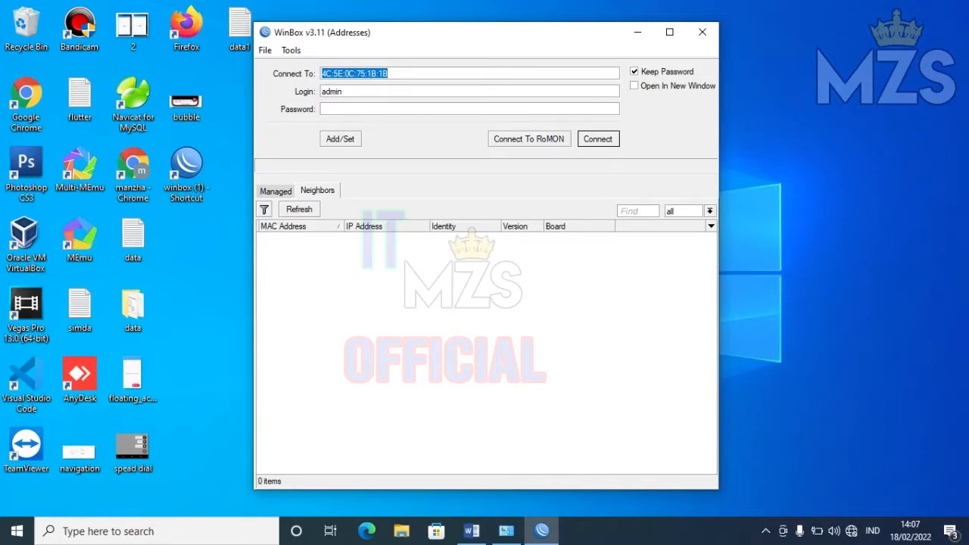
pyautogui.click(299, 210)
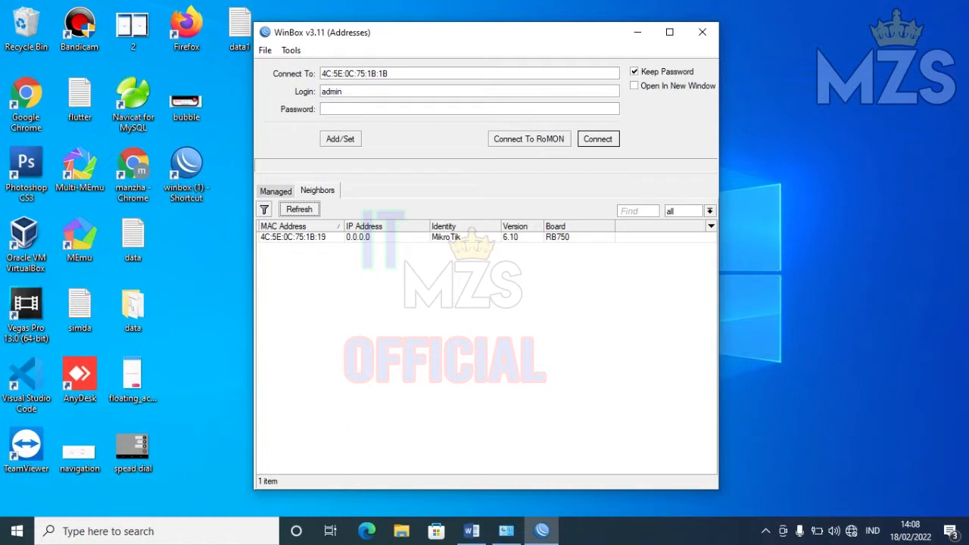
# - Select the VirtualBox Host-Only Network adapter, then connect WinBox to the RB750 as admin
pyautogui.click(506, 531)
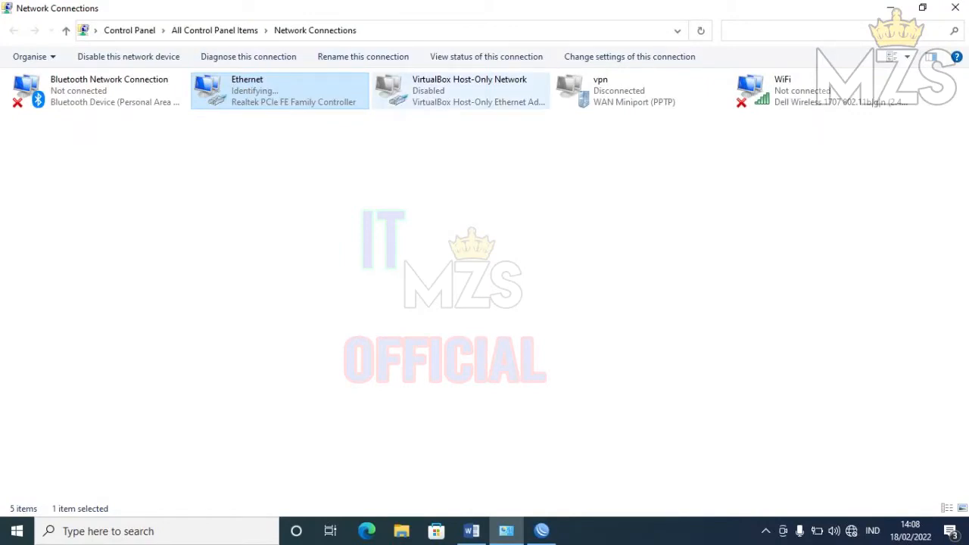
pyautogui.click(458, 92)
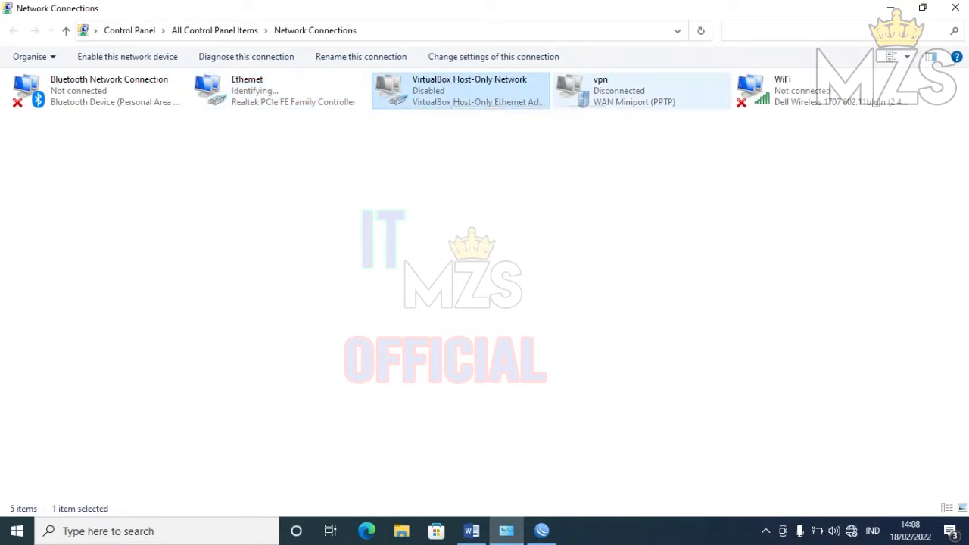
pyautogui.click(541, 531)
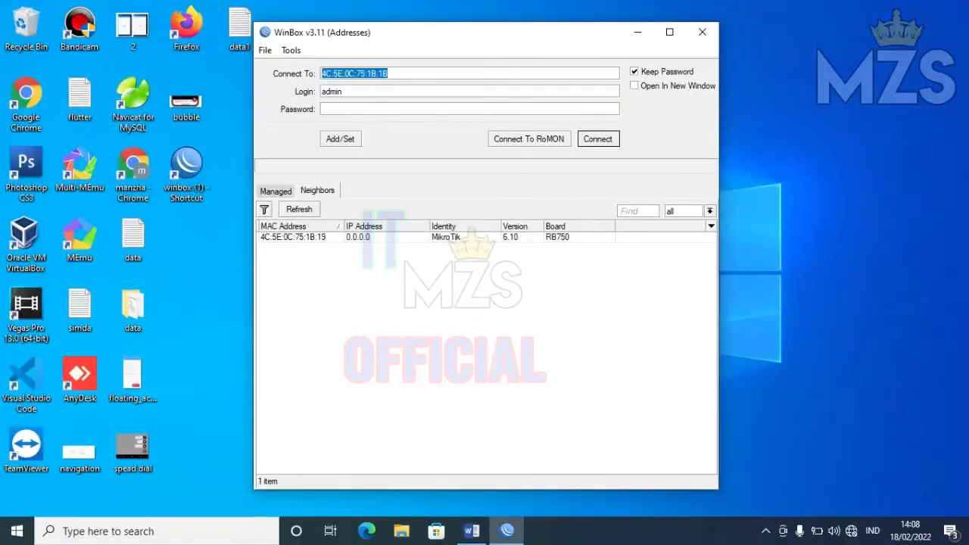
pyautogui.press('Return')
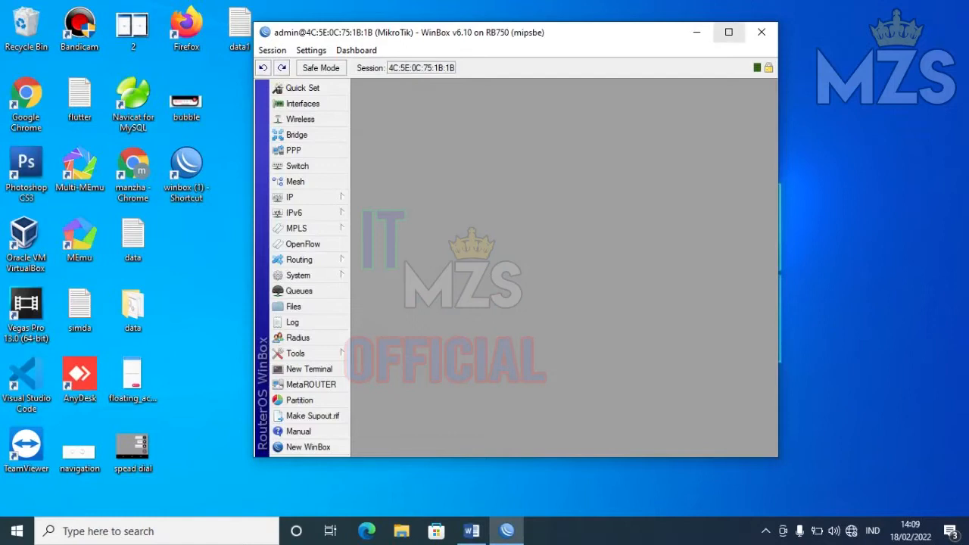
# - Maximize the WinBox session window for the RB750 router
pyautogui.click(728, 32)
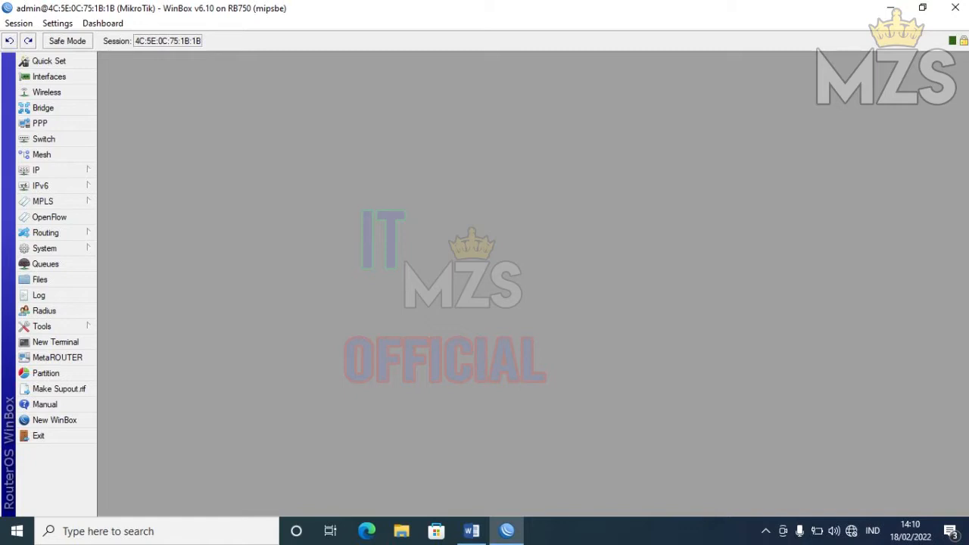
# - Open the empty IP Address List and DHCP Client windows, placing DHCP Client lower left
pyautogui.click(53, 170)
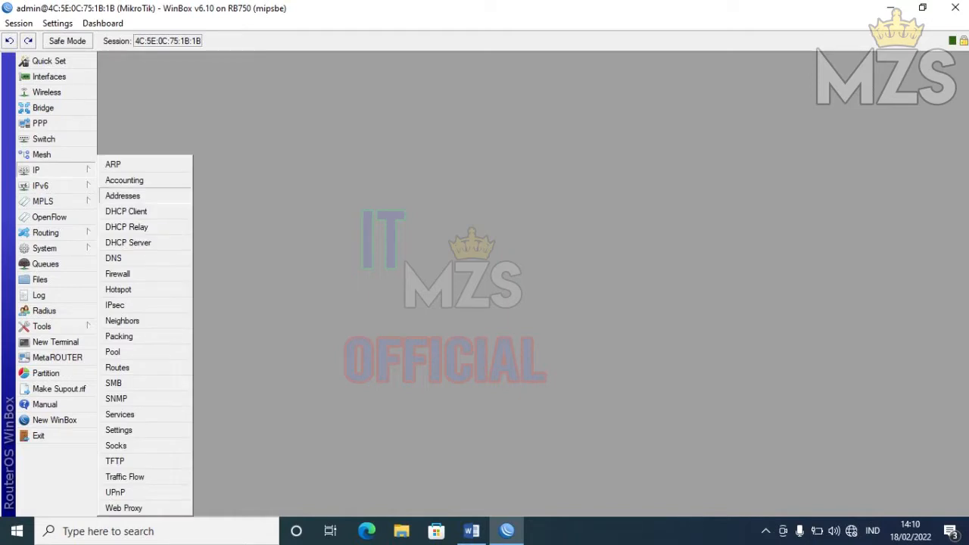
pyautogui.click(123, 195)
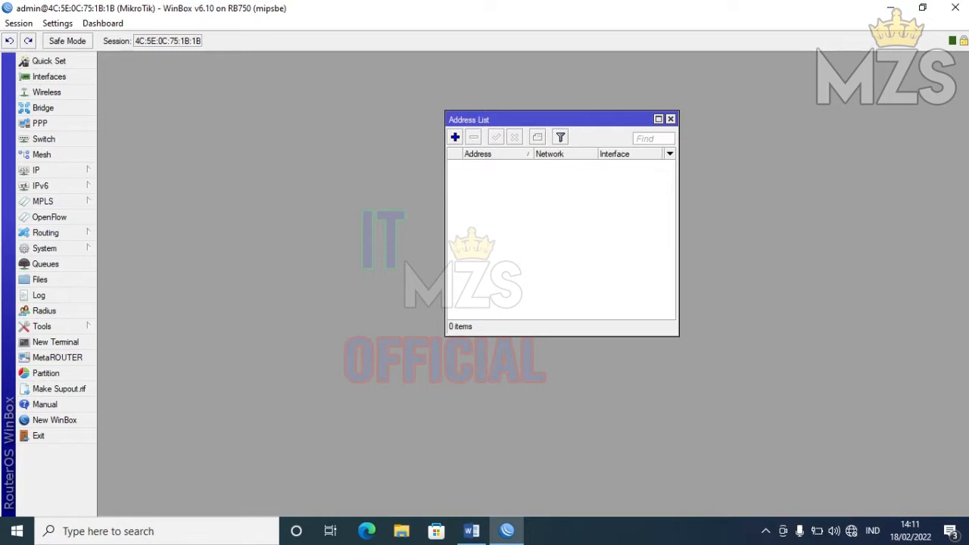
pyautogui.click(56, 170)
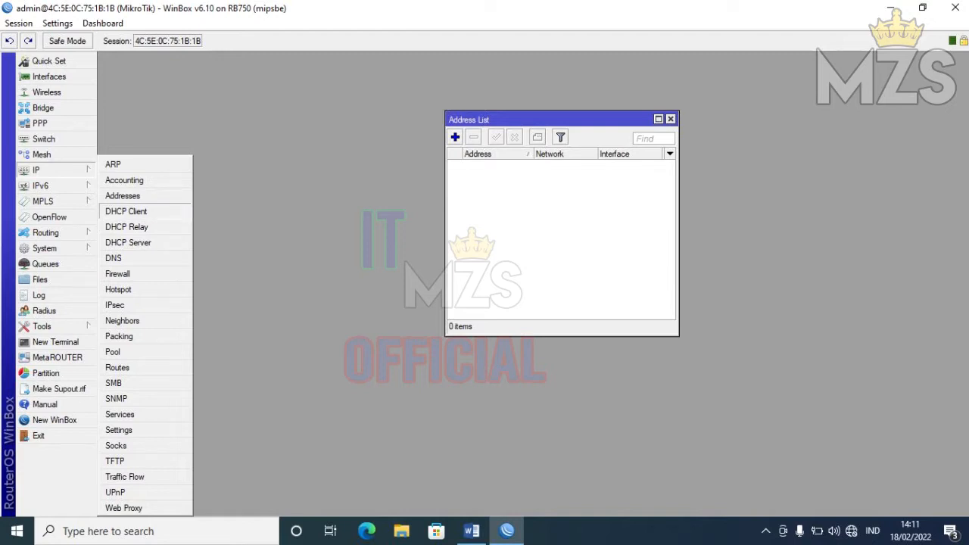
pyautogui.click(126, 211)
pyautogui.moveTo(423, 170); pyautogui.dragTo(230, 243)
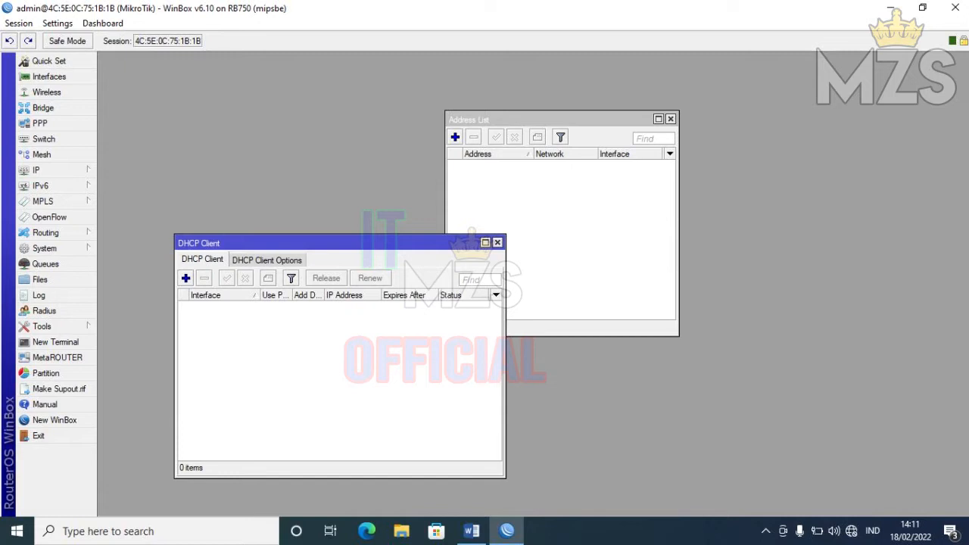
# - Add a DHCP client on ether1 and widen the Address List to show dynamic address 192.160.3.105
pyautogui.click(185, 278)
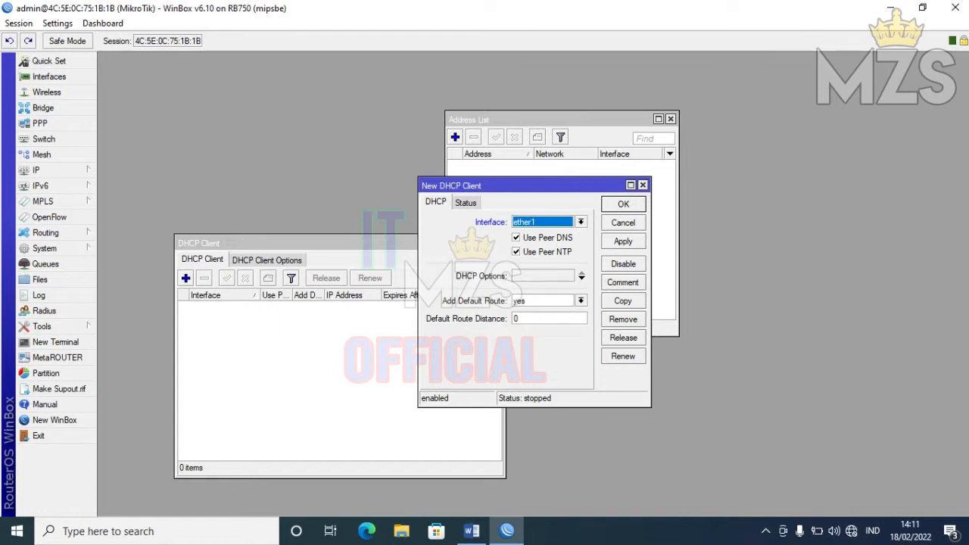
pyautogui.click(623, 241)
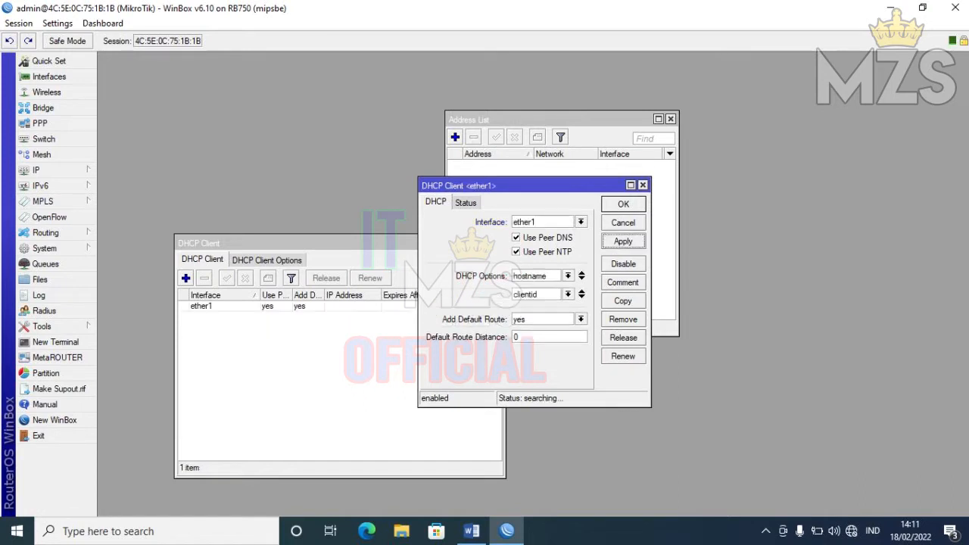
pyautogui.click(623, 203)
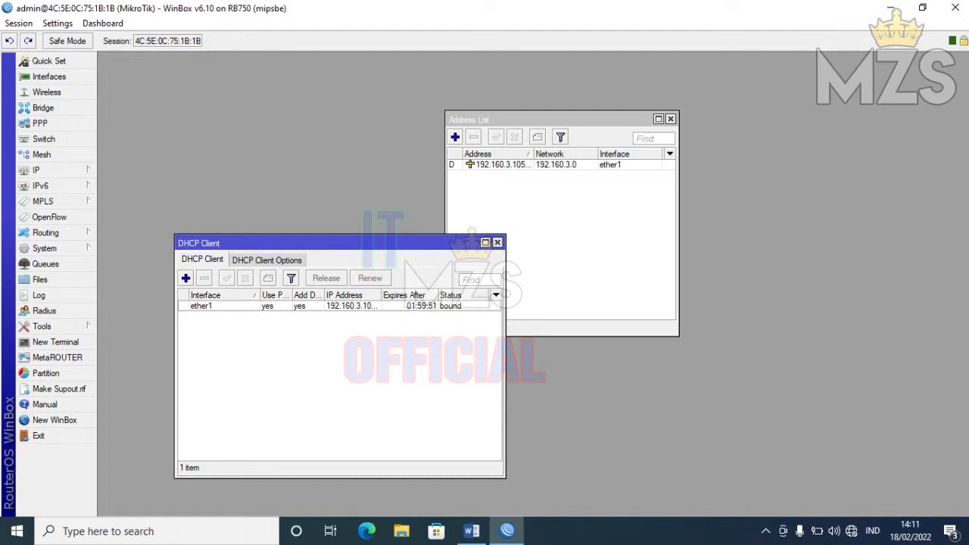
pyautogui.moveTo(679, 227); pyautogui.dragTo(831, 227)
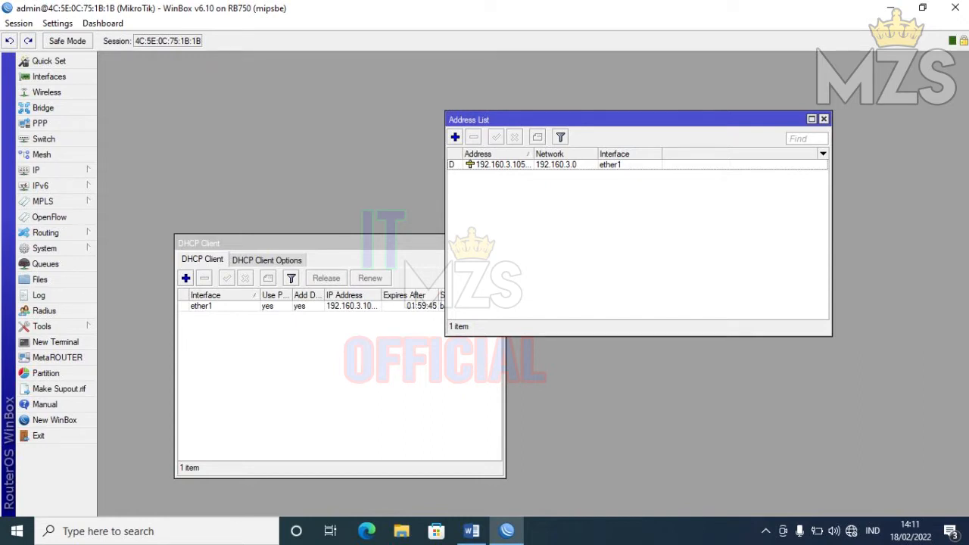
# - In a new terminal, ping google.com, stop it with Ctrl+C and rerun it
pyautogui.click(55, 341)
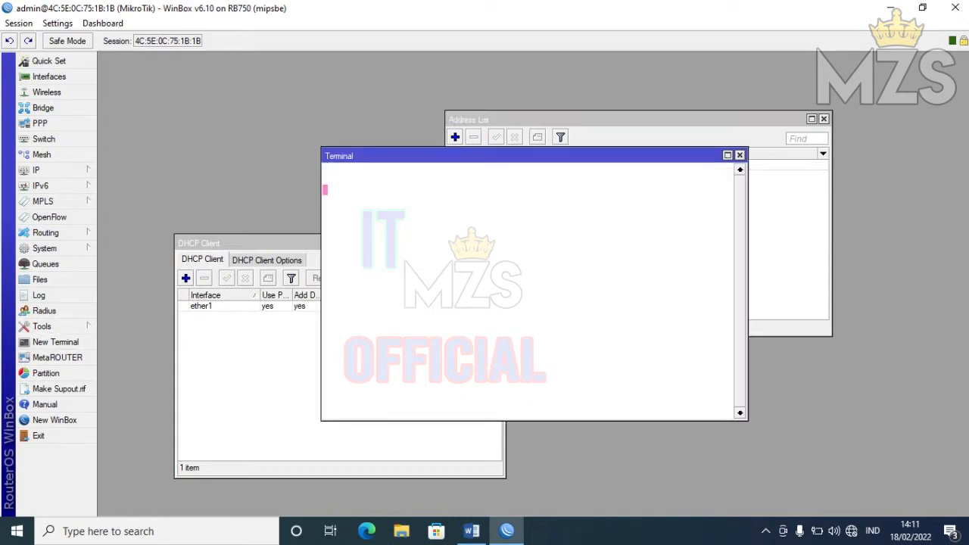
pyautogui.write('ping ')
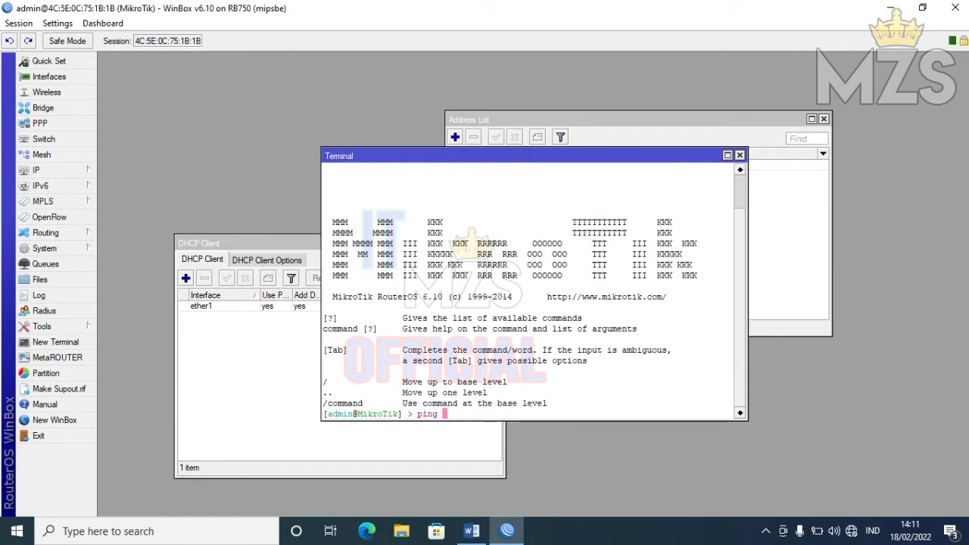
pyautogui.write('google.com')
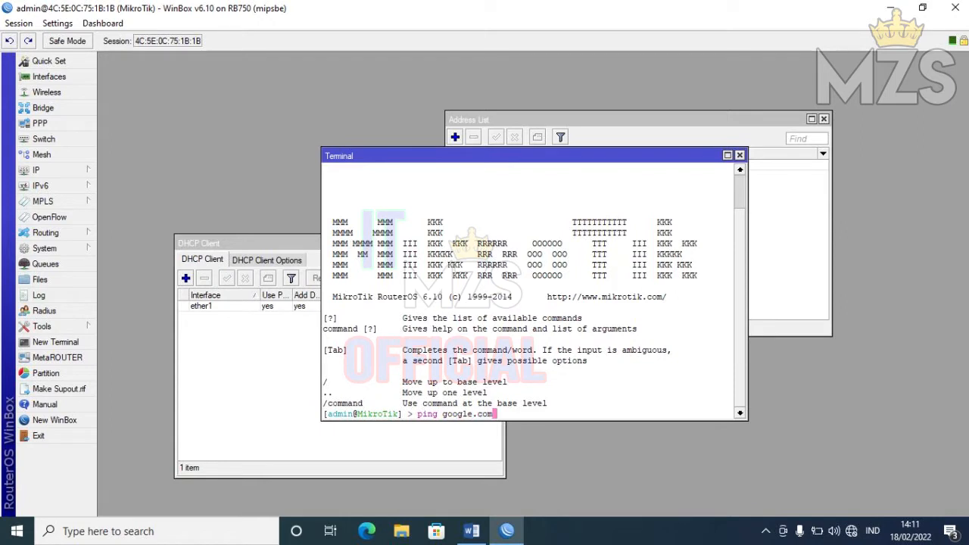
pyautogui.press('Return')
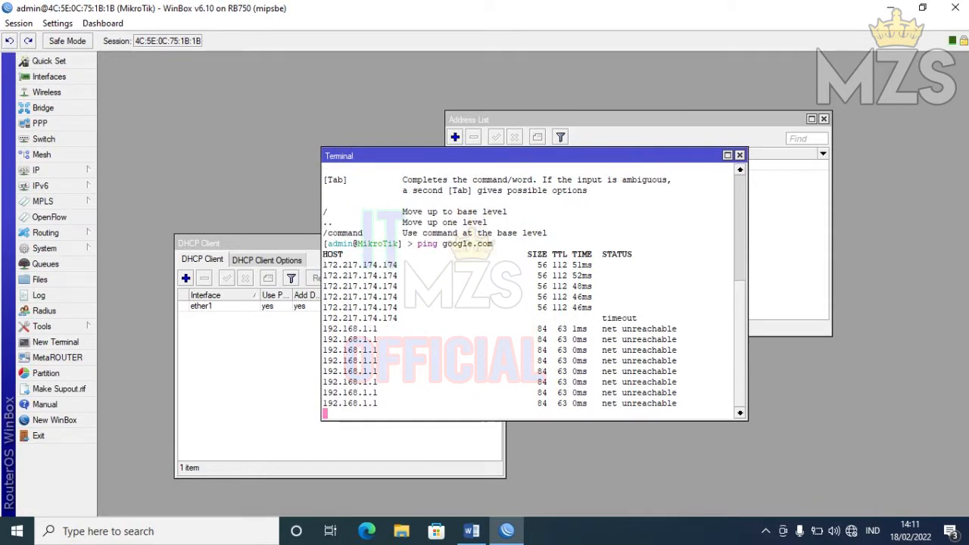
pyautogui.hotkey('ctrl', 'c')
pyautogui.press('Up')
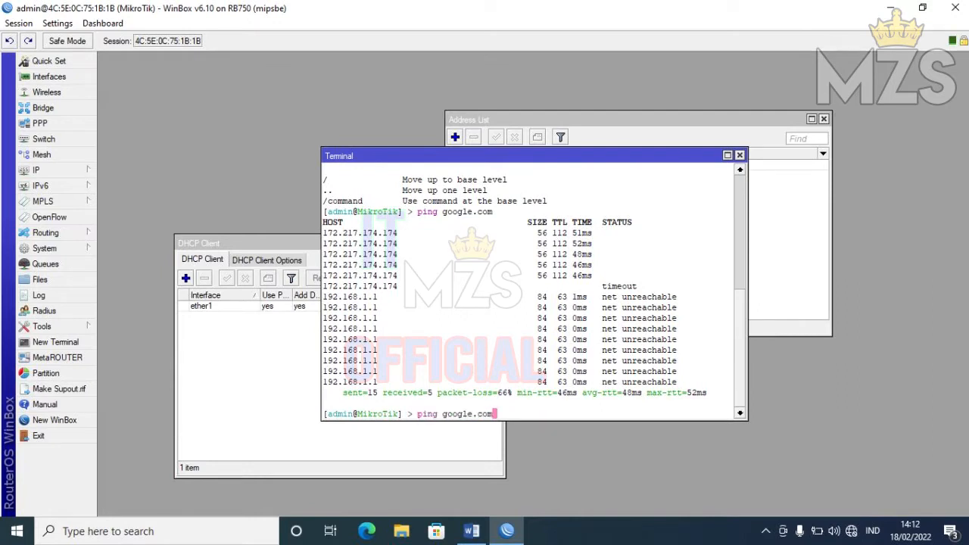
pyautogui.press('Return')
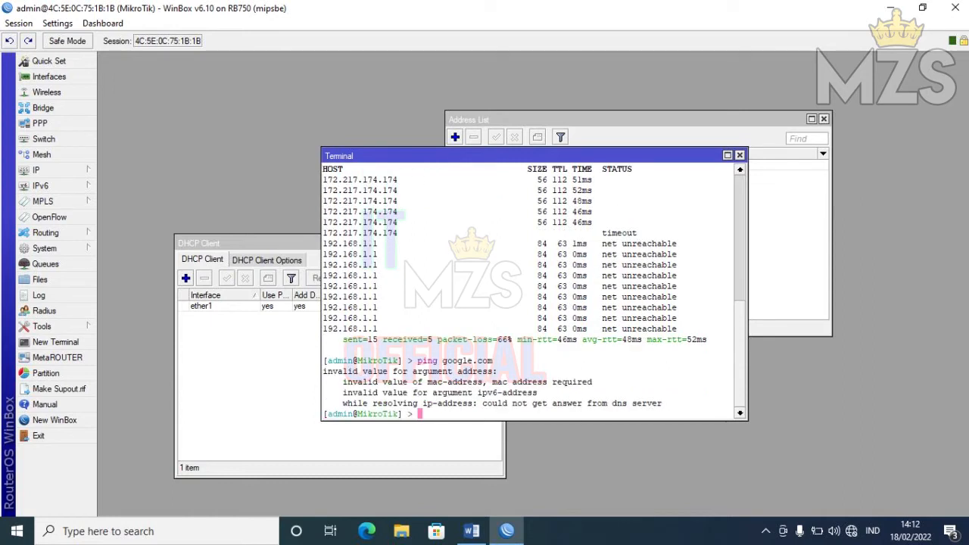
# - Rerun ping google.com until replies come from 172.217.174.174, then close the terminal
pyautogui.press('Up')
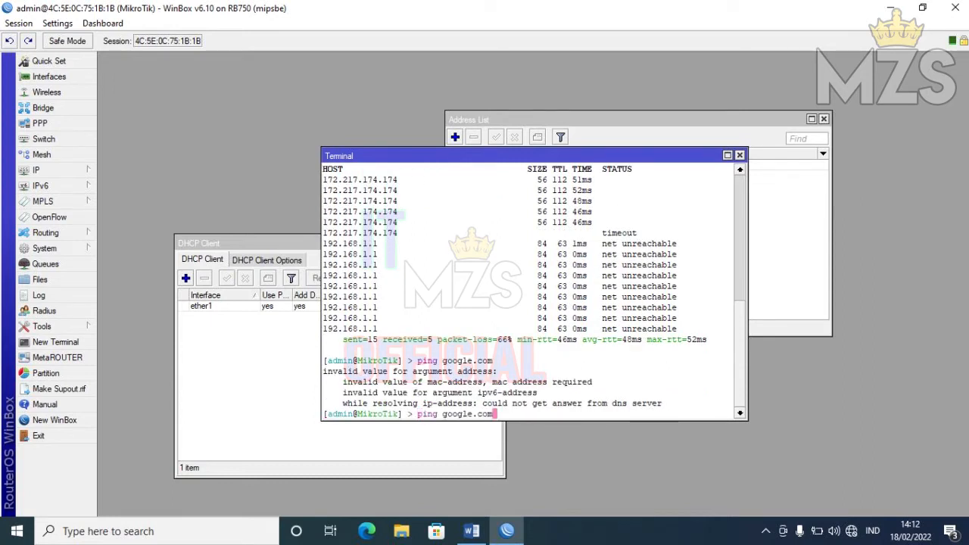
pyautogui.press('Return')
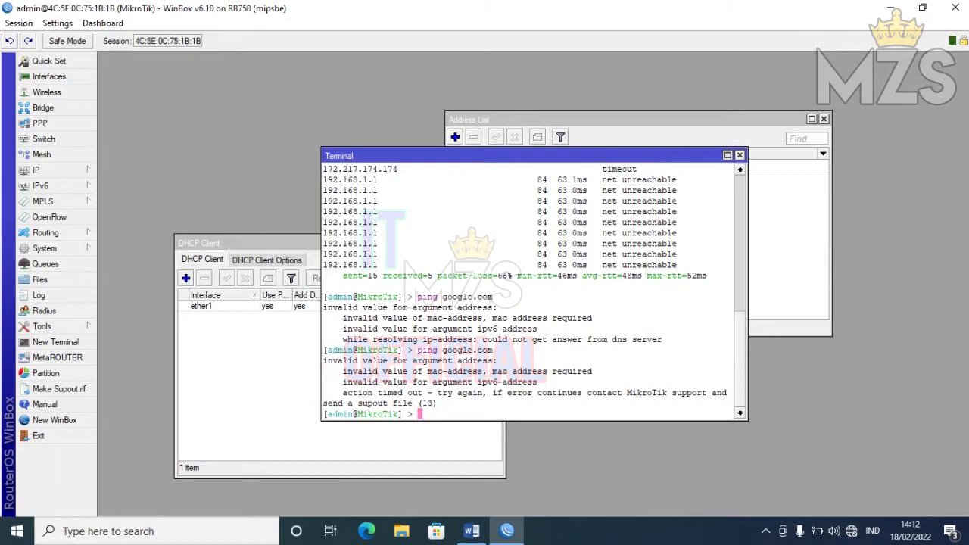
pyautogui.click(637, 120)
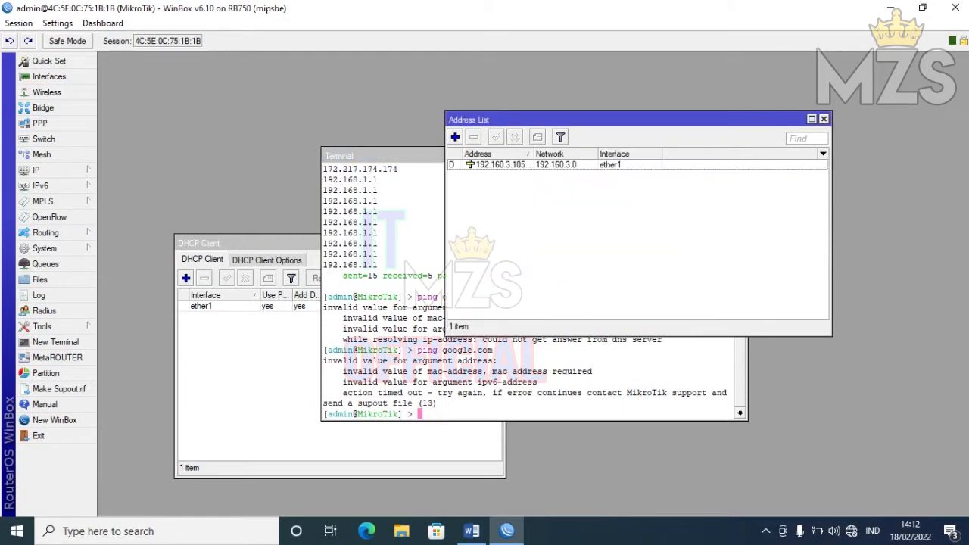
pyautogui.click(530, 378)
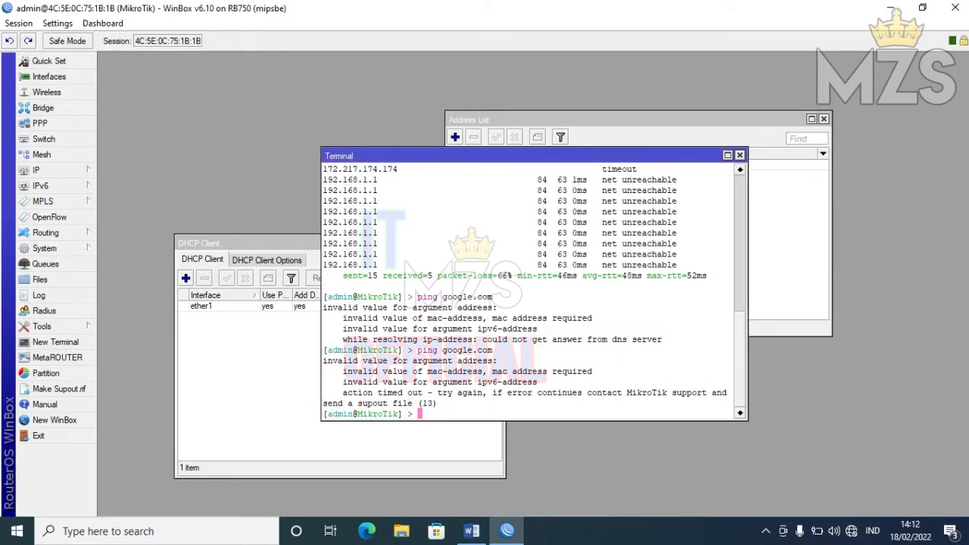
pyautogui.press('Up')
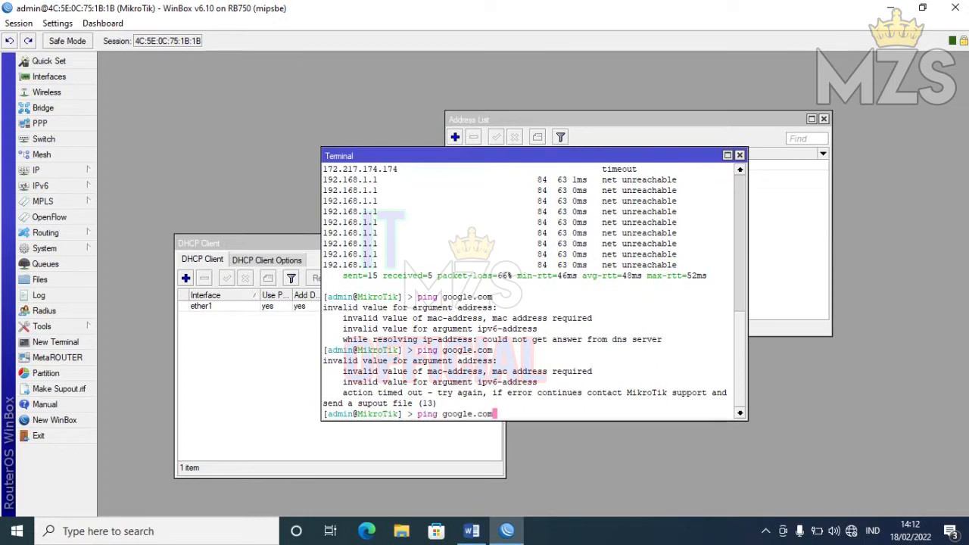
pyautogui.press('Return')
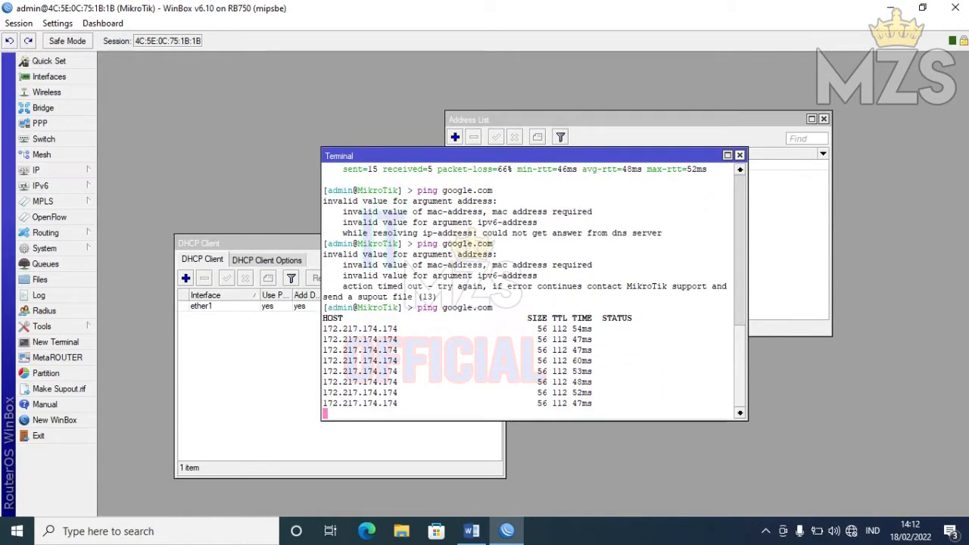
pyautogui.click(740, 155)
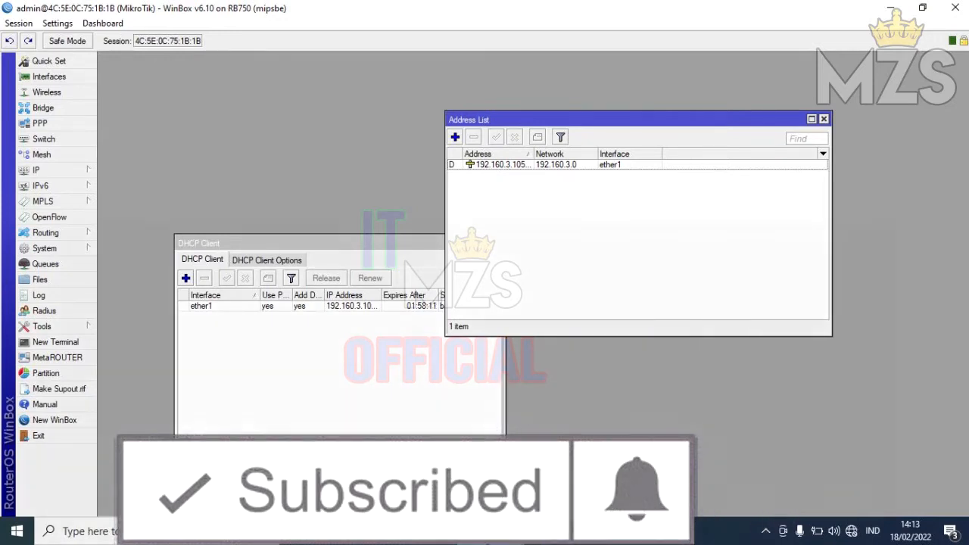
# - Disable the ether1 DHCP client and add static address 192.160.3.110/24 on ether1
pyautogui.click(227, 306)
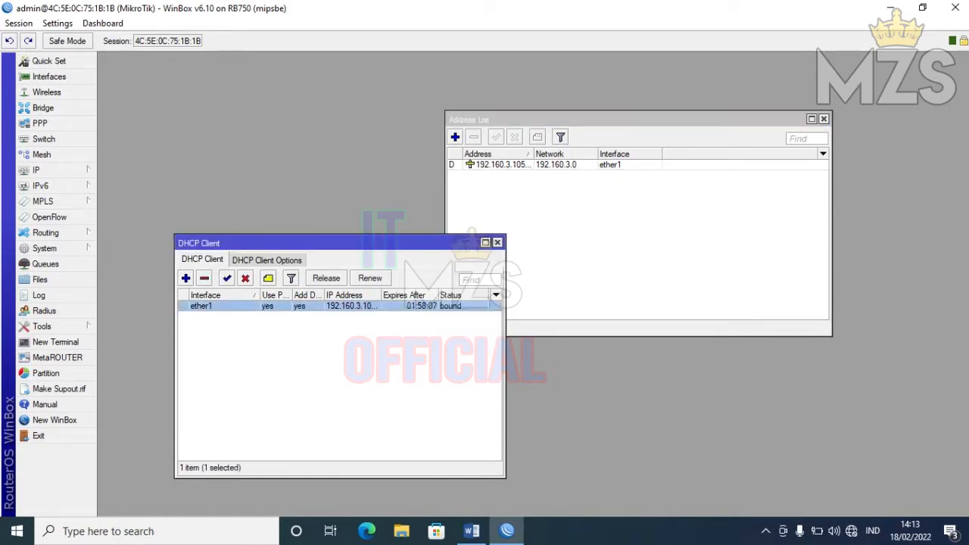
pyautogui.click(245, 278)
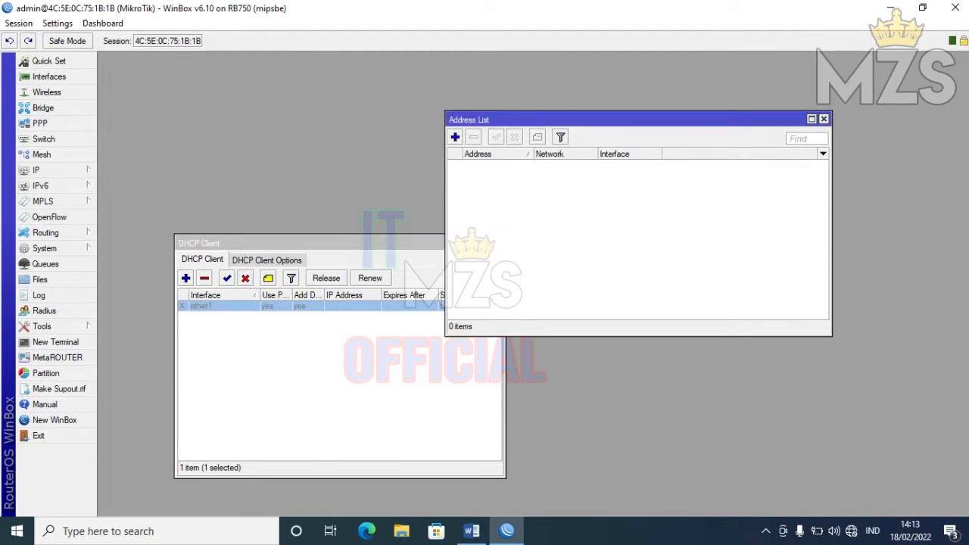
pyautogui.click(455, 136)
pyautogui.write('1')
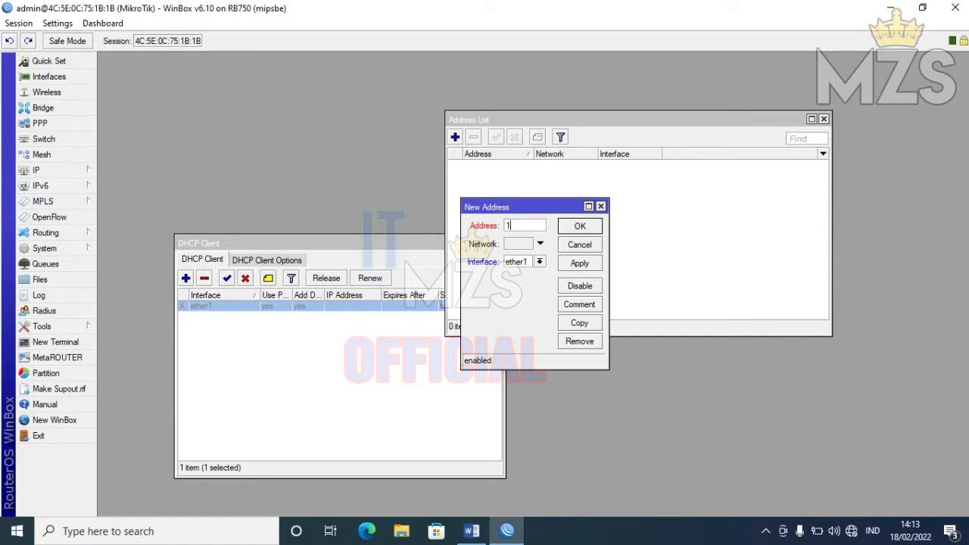
pyautogui.write('92.168')
pyautogui.press('BackSpace')
pyautogui.press('BackSpace')
pyautogui.write('60')
pyautogui.write('.1')
pyautogui.press('BackSpace')
pyautogui.write('3.110/24')
pyautogui.moveTo(608, 284); pyautogui.dragTo(749, 285)
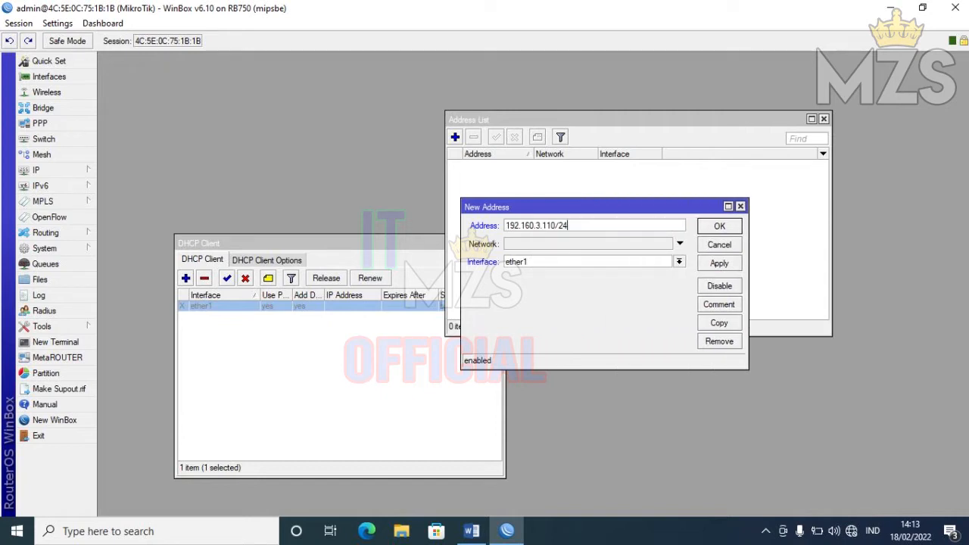
pyautogui.click(719, 262)
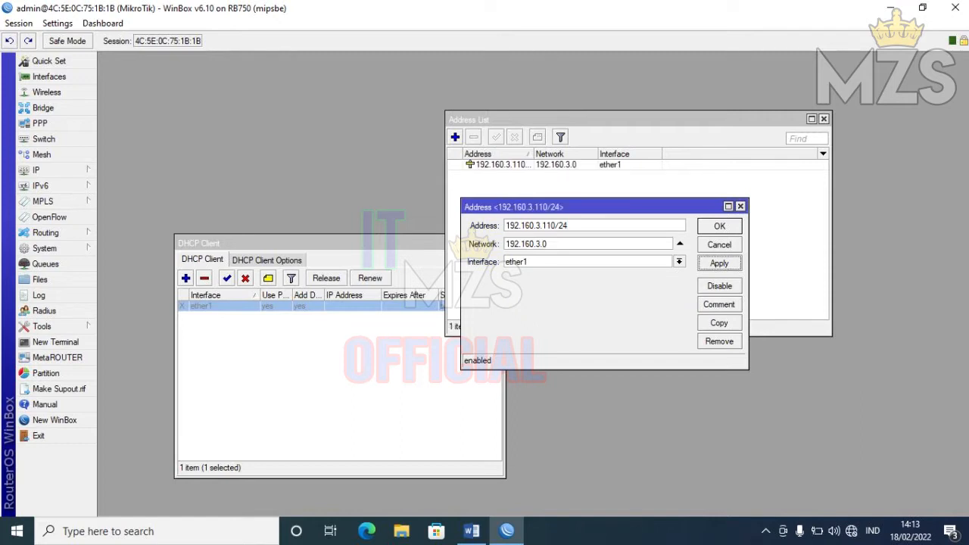
pyautogui.click(720, 226)
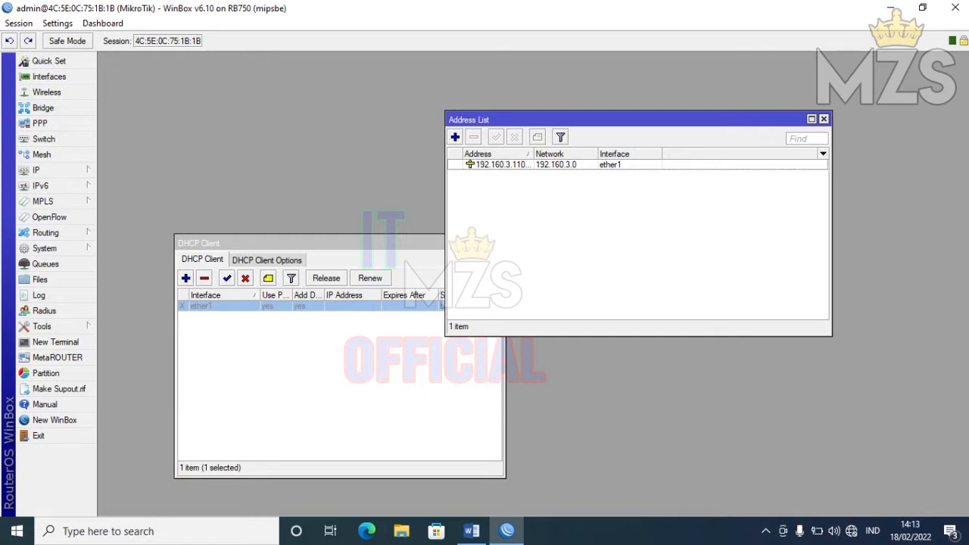
pyautogui.moveTo(533, 154); pyautogui.dragTo(564, 154)
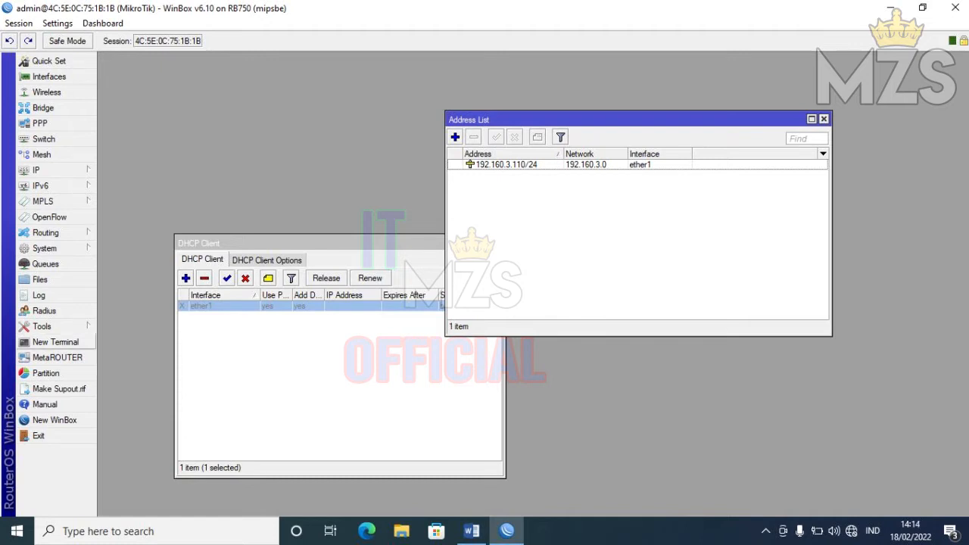
# - Ping 192.160.3.1 from a terminal with 0% loss, then ping google.com, which fails DNS resolution
pyautogui.click(55, 341)
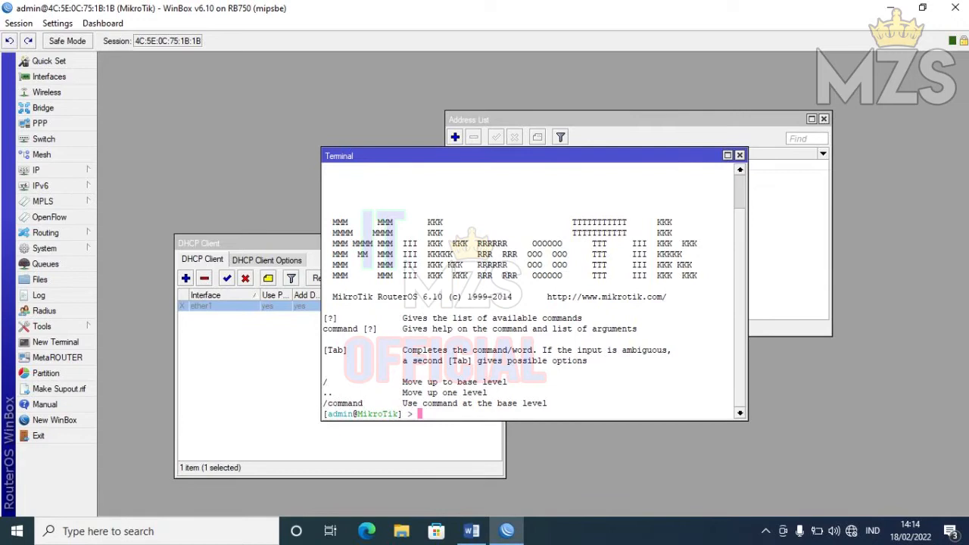
pyautogui.write('p')
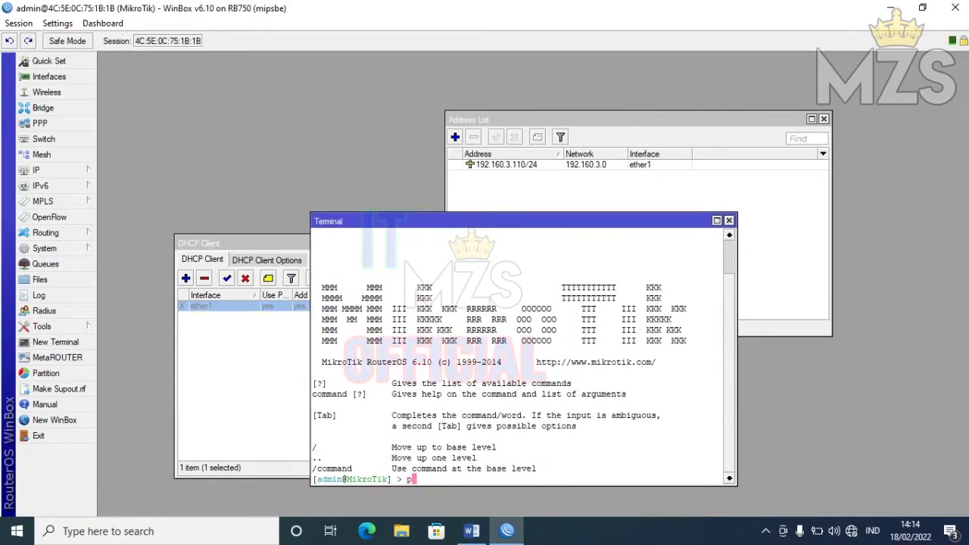
pyautogui.write('ing 192.160.3.1')
pyautogui.press('Return')
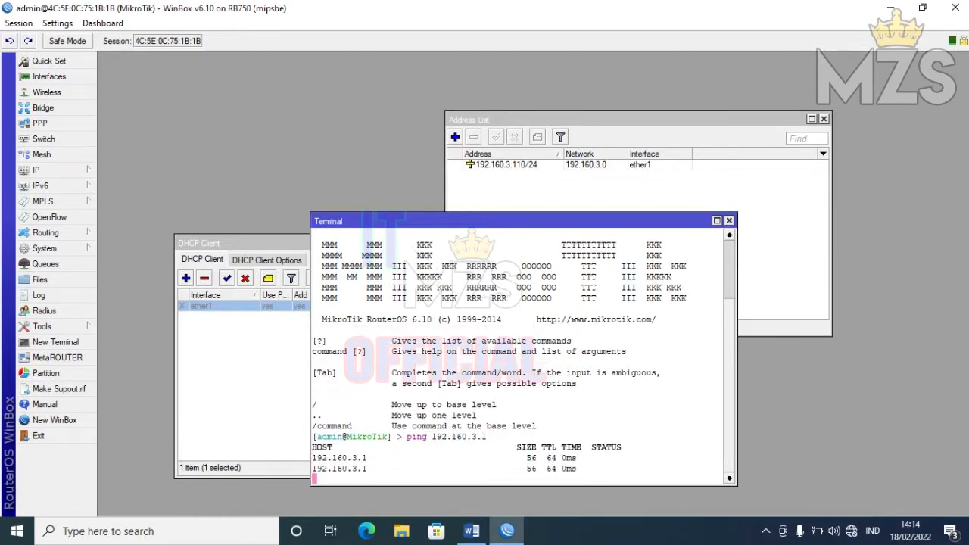
pyautogui.hotkey('ctrl', 'c')
pyautogui.write('ping google.com')
pyautogui.press('Return')
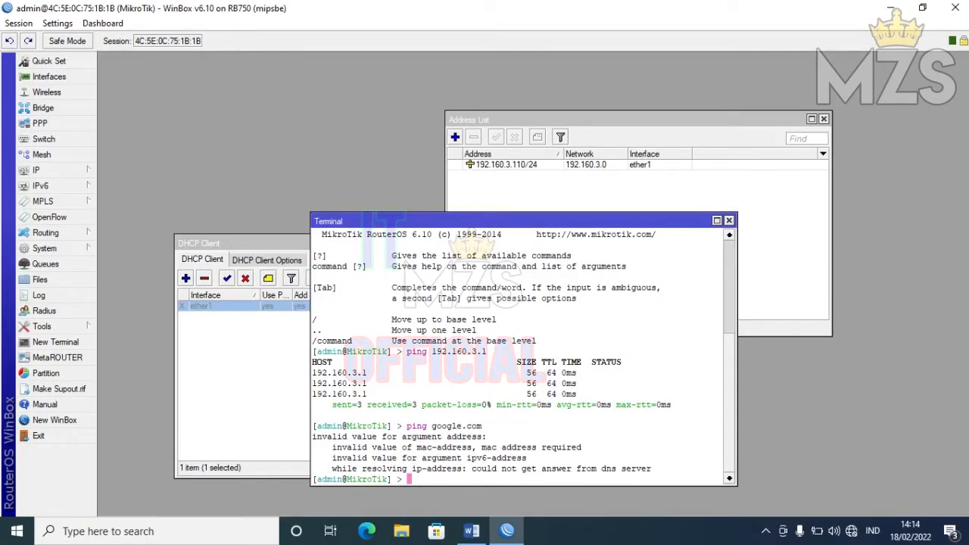
pyautogui.click(243, 243)
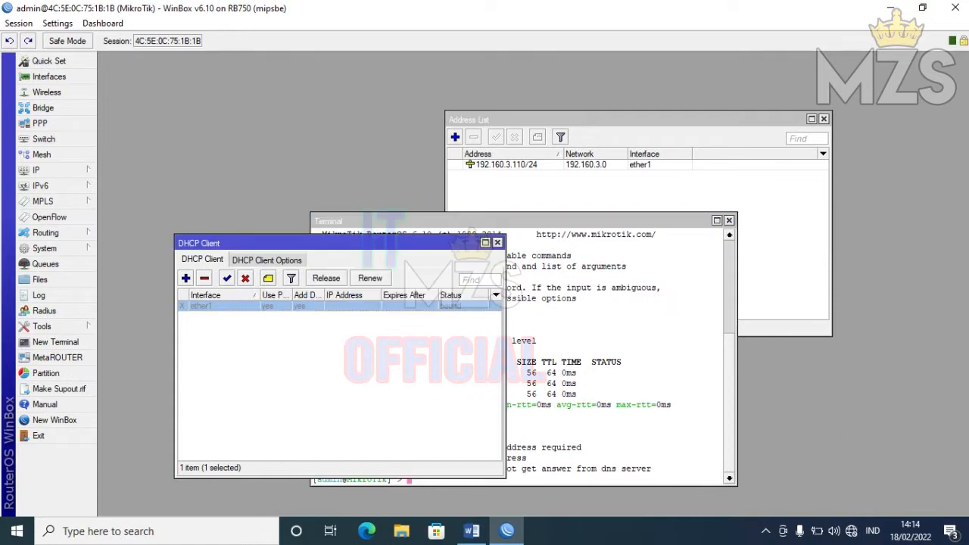
pyautogui.click(598, 333)
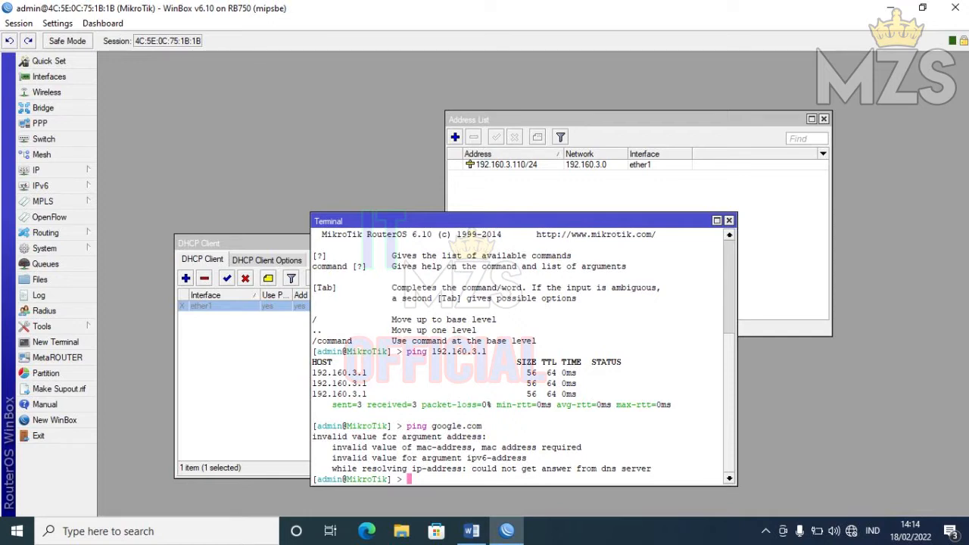
pyautogui.click(606, 120)
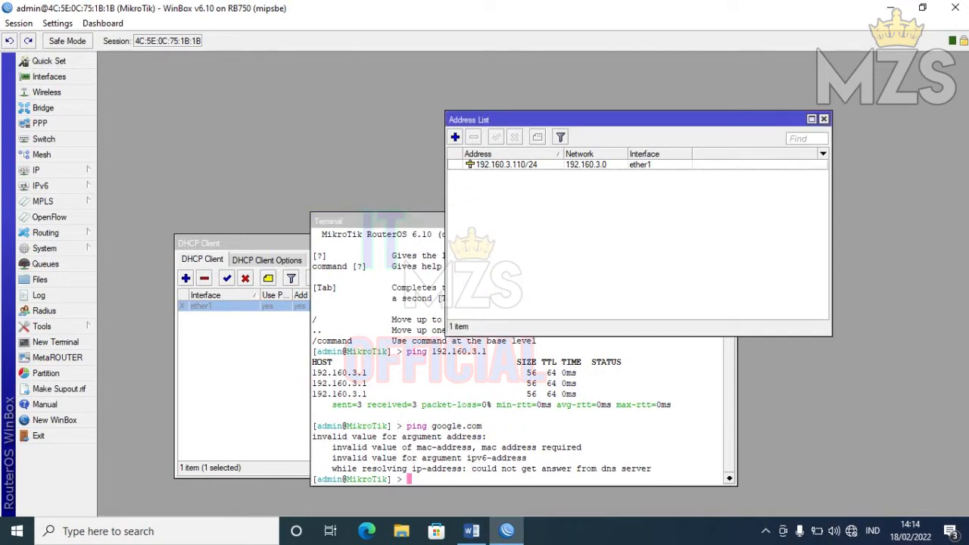
# - Add 8.8.8.8 as the router's DNS server, tick Allow Remote Requests, and apply
pyautogui.click(36, 169)
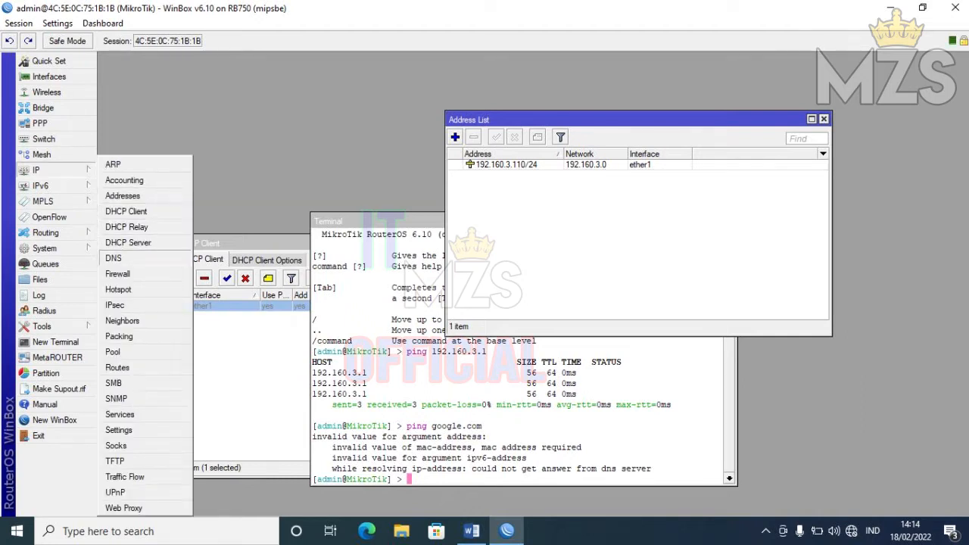
pyautogui.click(114, 258)
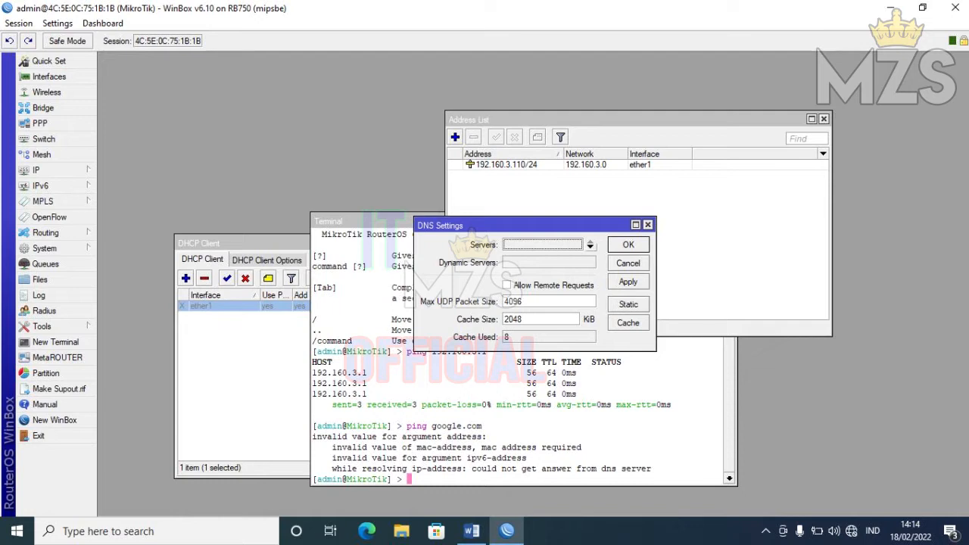
pyautogui.click(590, 245)
pyautogui.write('8.8.8.8')
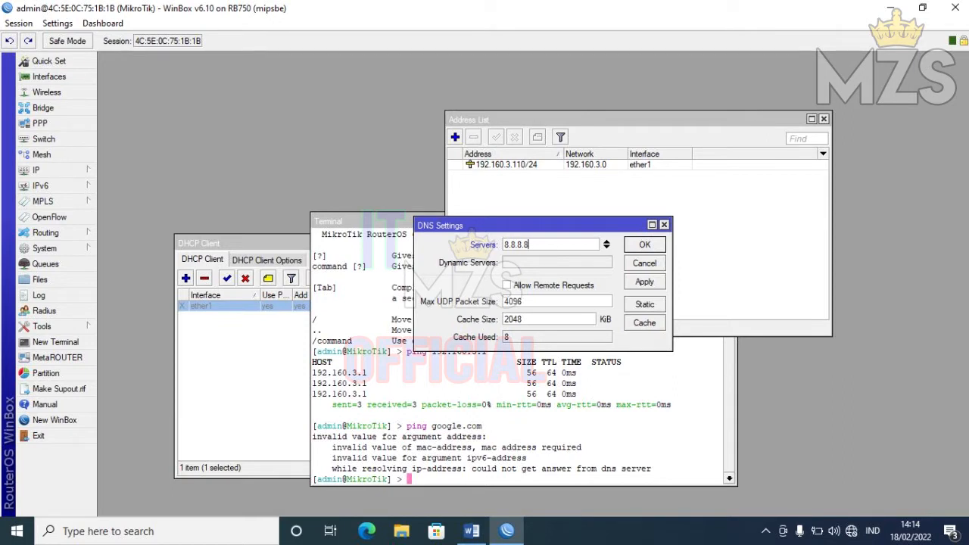
pyautogui.click(508, 285)
pyautogui.click(644, 282)
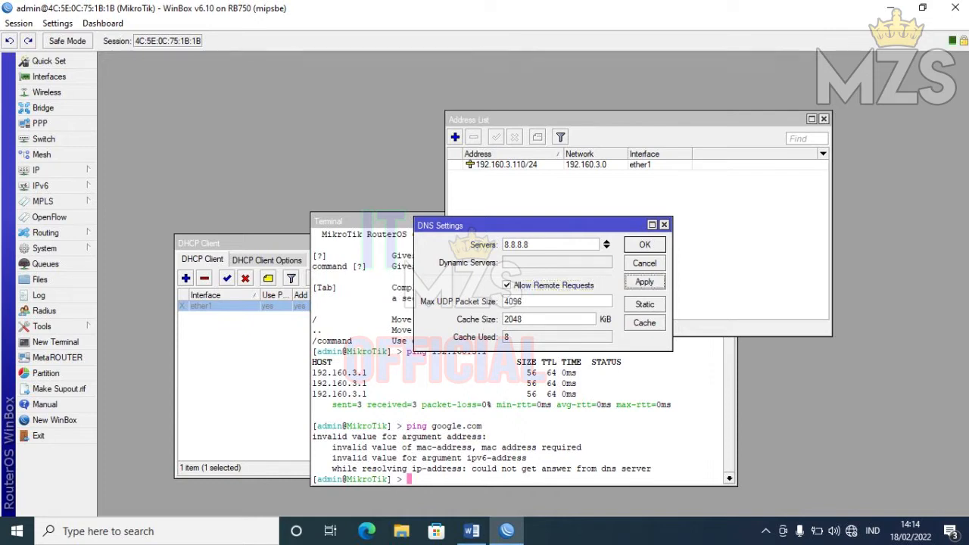
pyautogui.press('Return')
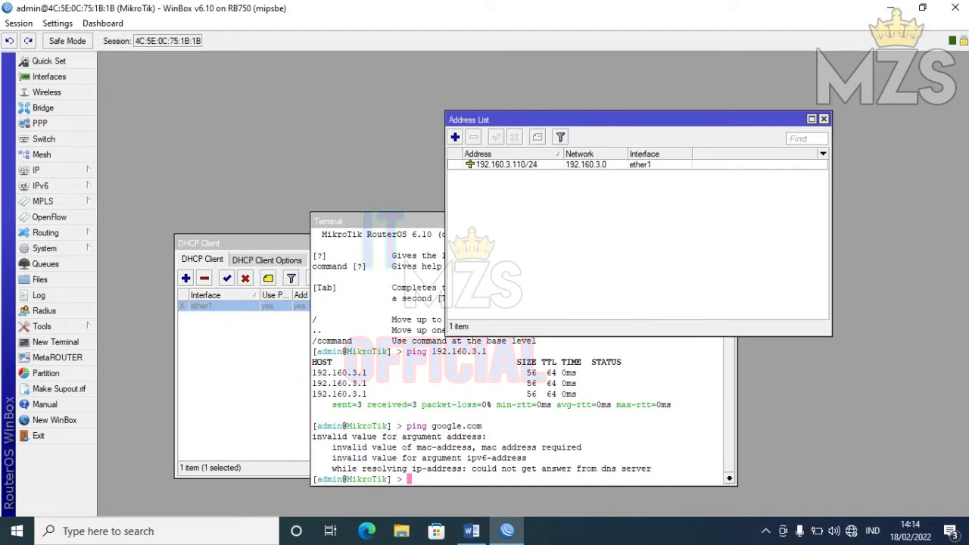
pyautogui.click(42, 169)
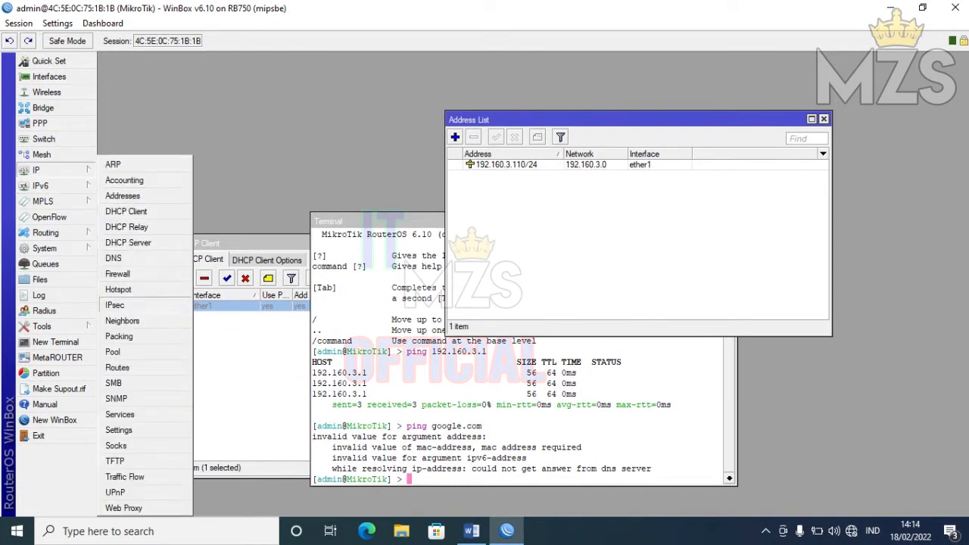
# - Add a static route 0.0.0.0/0 with gateway 192.160.3.1
pyautogui.click(117, 367)
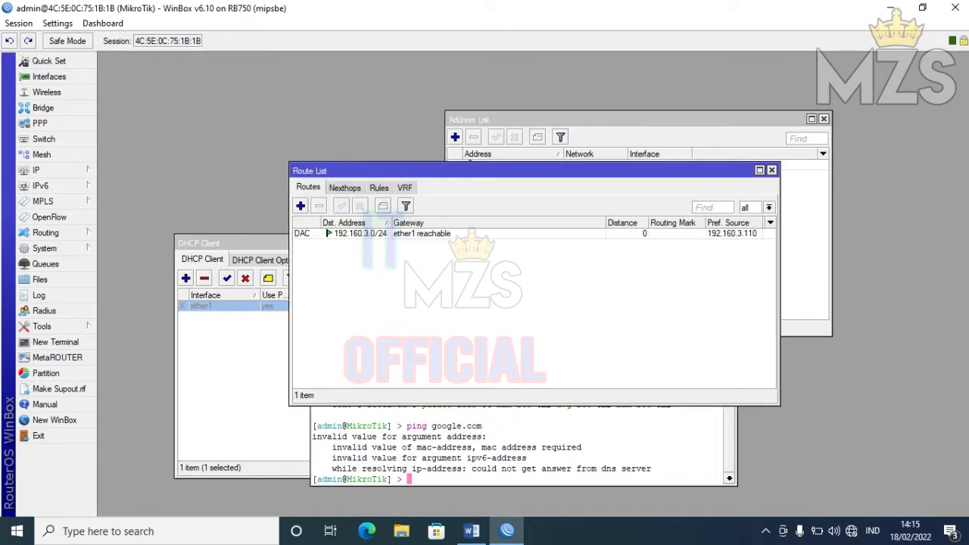
pyautogui.click(301, 206)
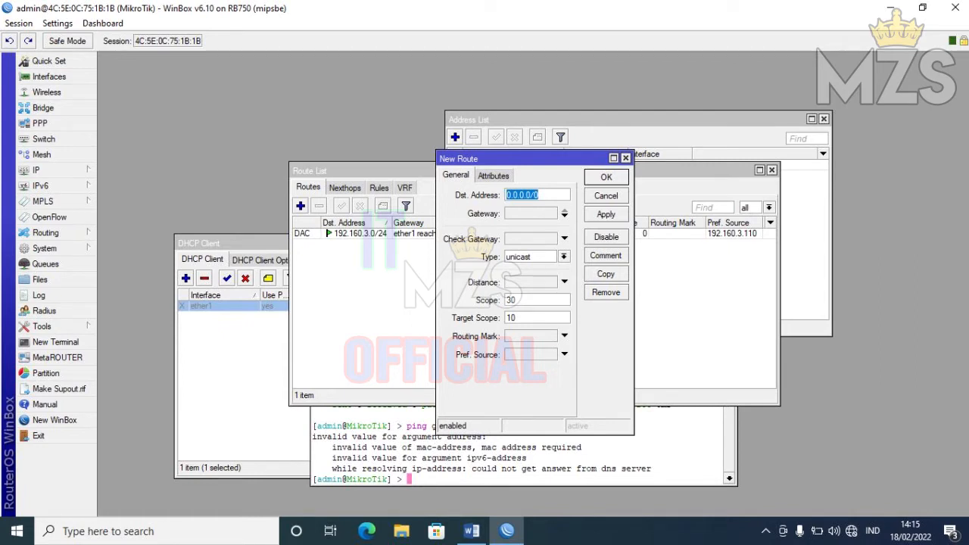
pyautogui.click(531, 214)
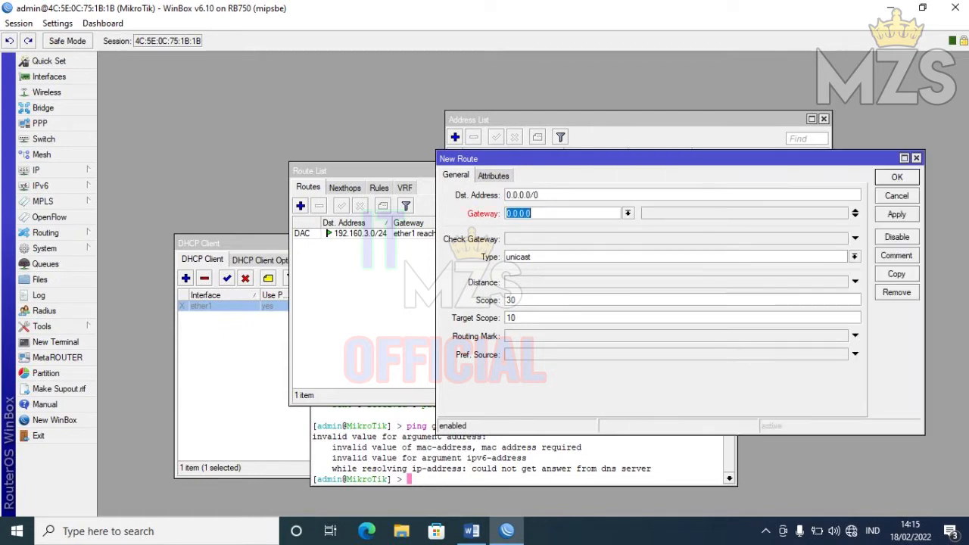
pyautogui.write('192.')
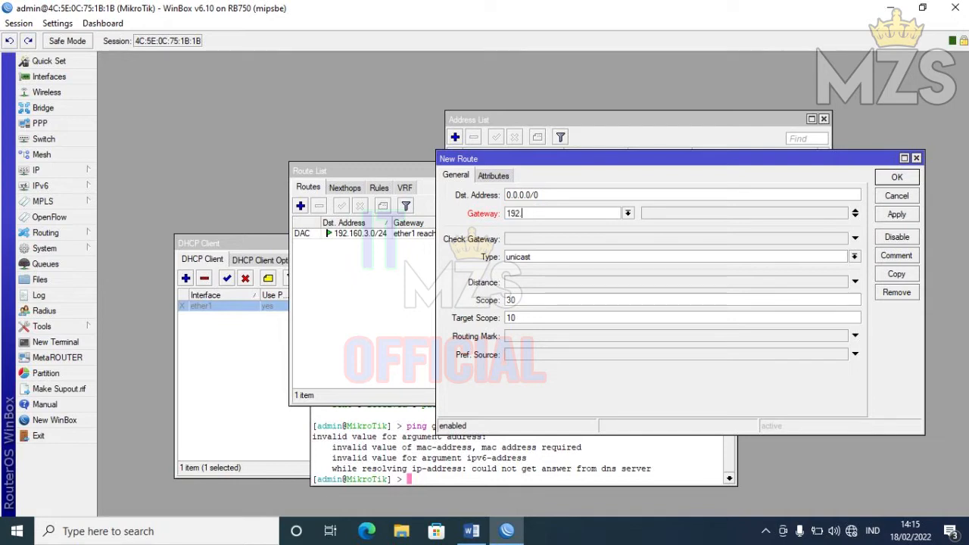
pyautogui.write('160.3.1')
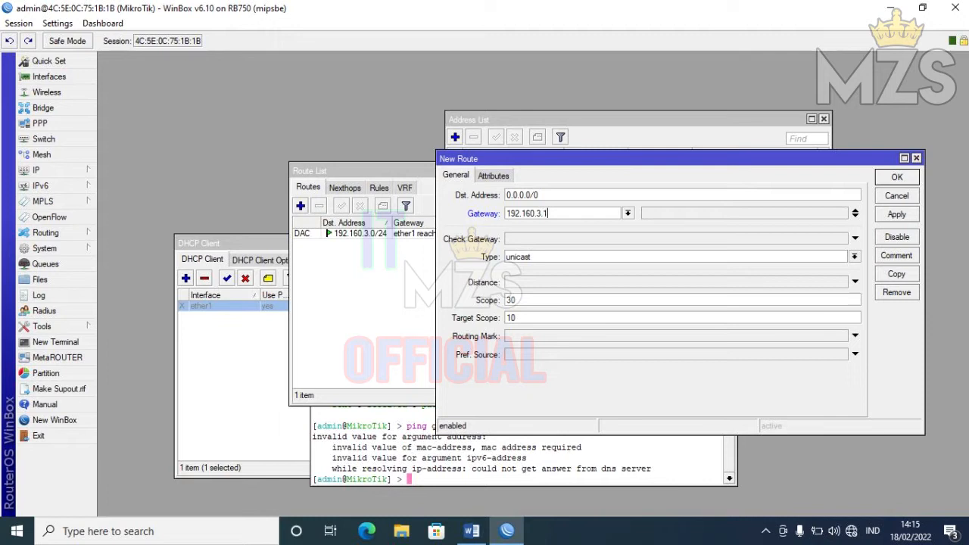
pyautogui.click(896, 214)
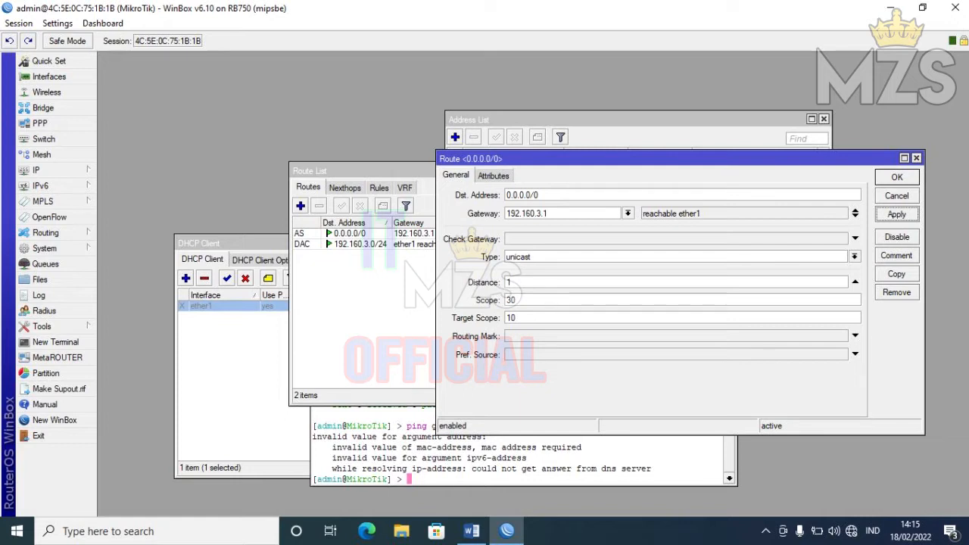
pyautogui.click(896, 176)
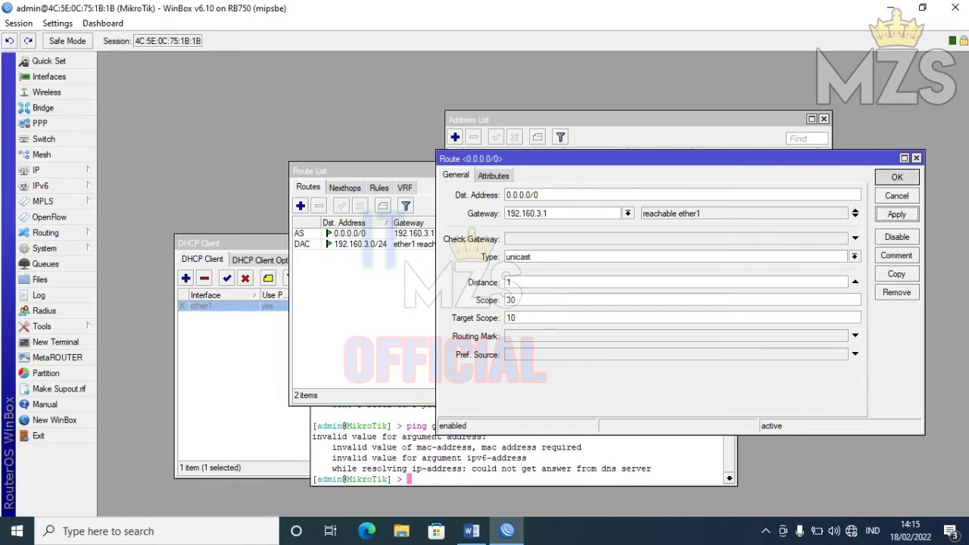
# - Rerun ping google.com until five replies arrive with 0% loss, then close the terminal
pyautogui.click(530, 457)
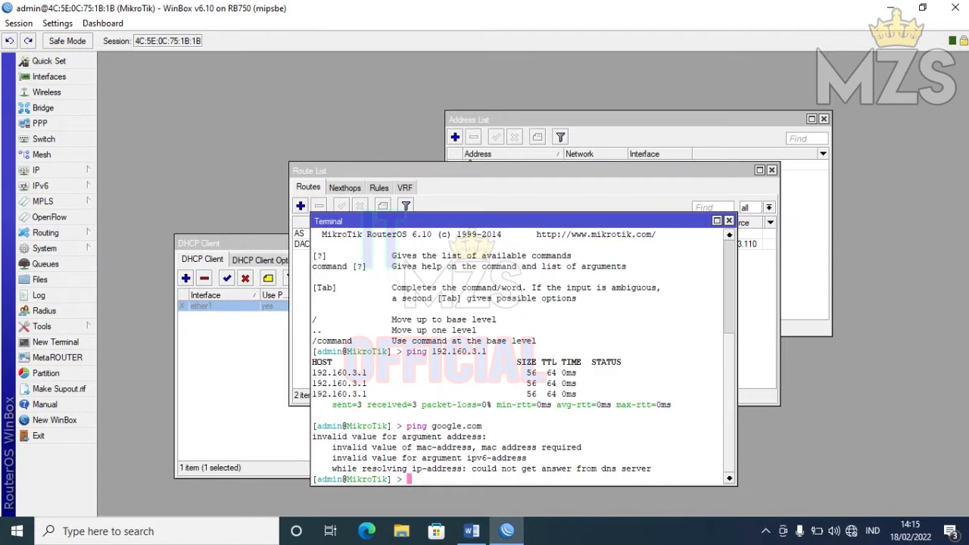
pyautogui.press('Up')
pyautogui.press('Return')
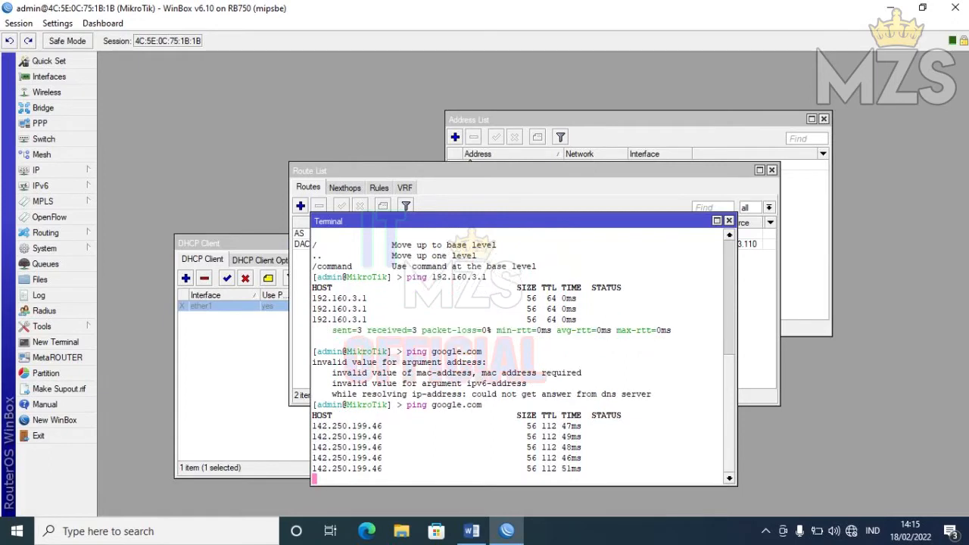
pyautogui.hotkey('ctrl', 'c')
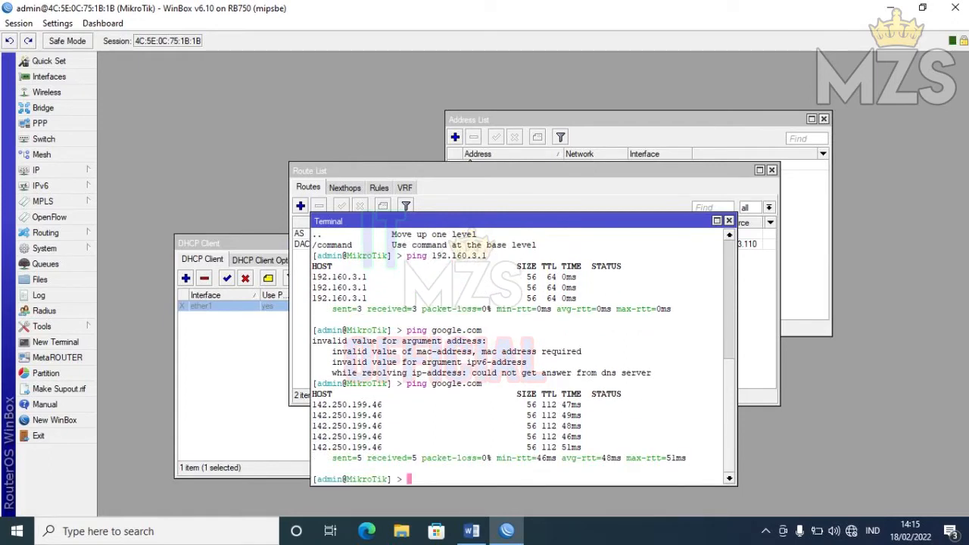
pyautogui.click(728, 220)
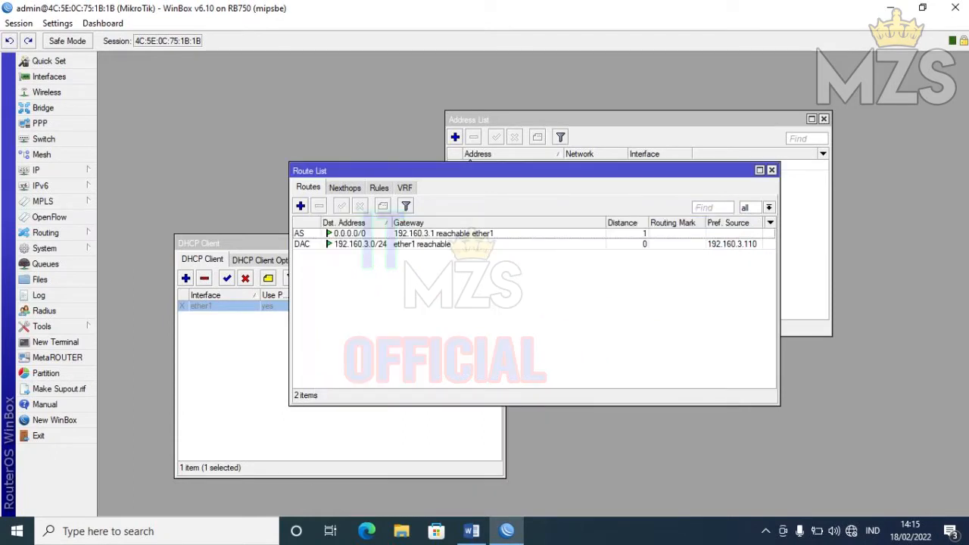
pyautogui.click(234, 243)
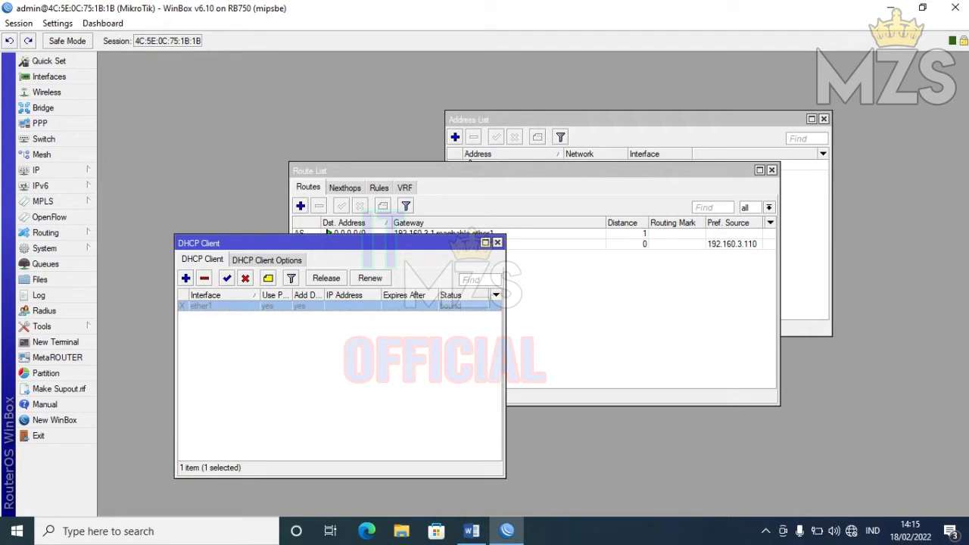
# - Reopen the DNS settings to check the 8.8.8.8 server
pyautogui.click(470, 160)
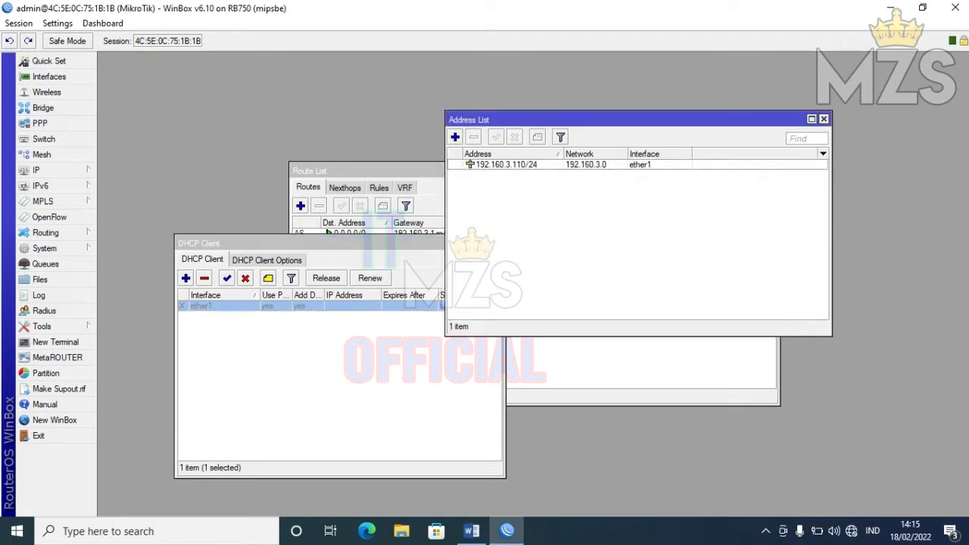
pyautogui.click(371, 171)
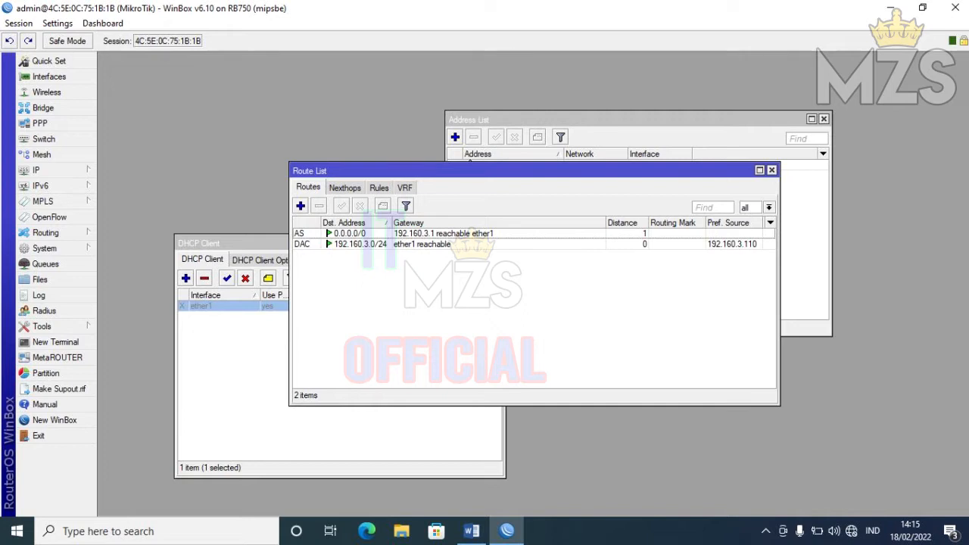
pyautogui.click(469, 161)
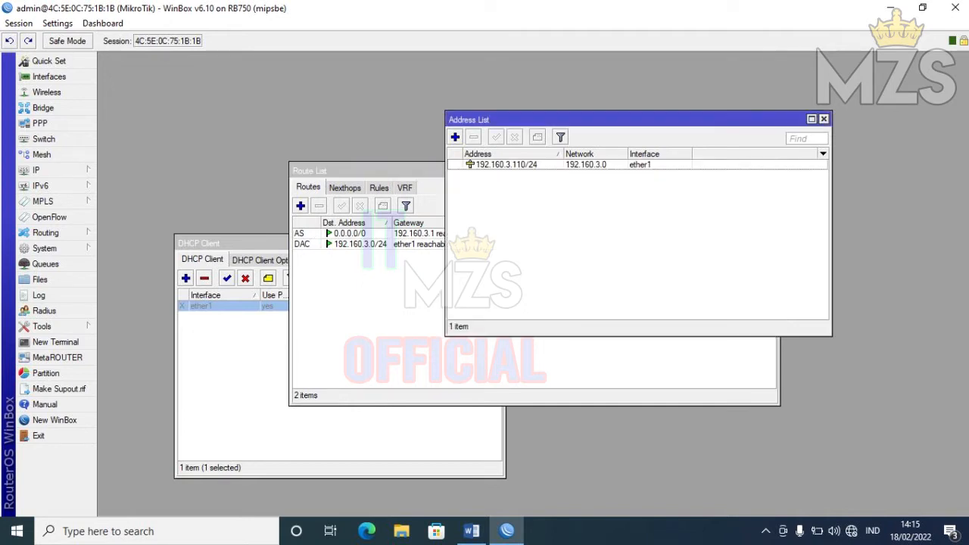
pyautogui.click(37, 169)
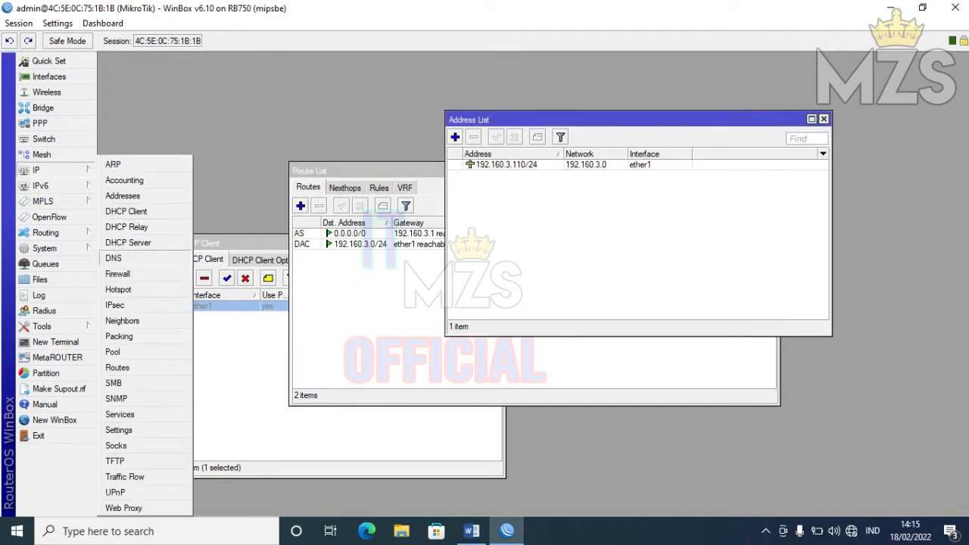
pyautogui.click(113, 258)
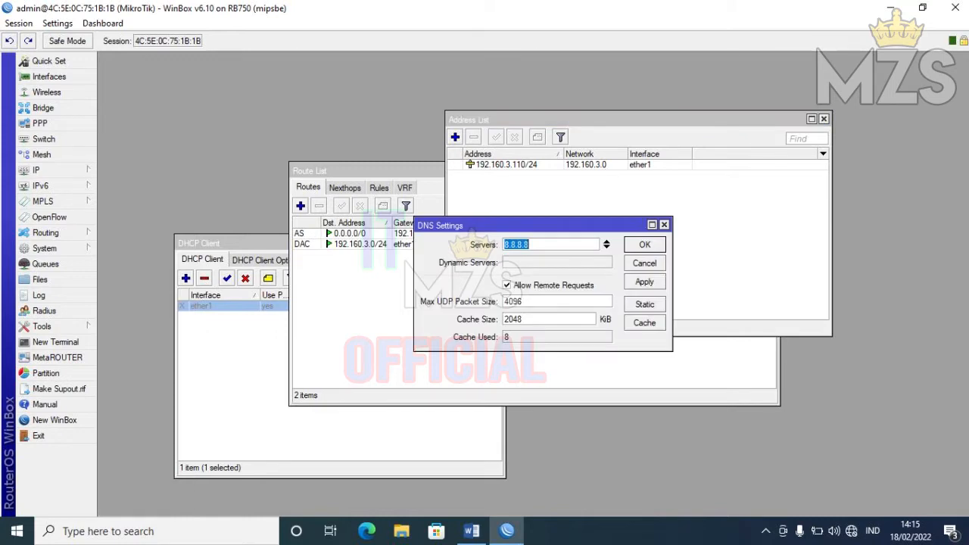
pyautogui.moveTo(522, 225); pyautogui.dragTo(720, 351)
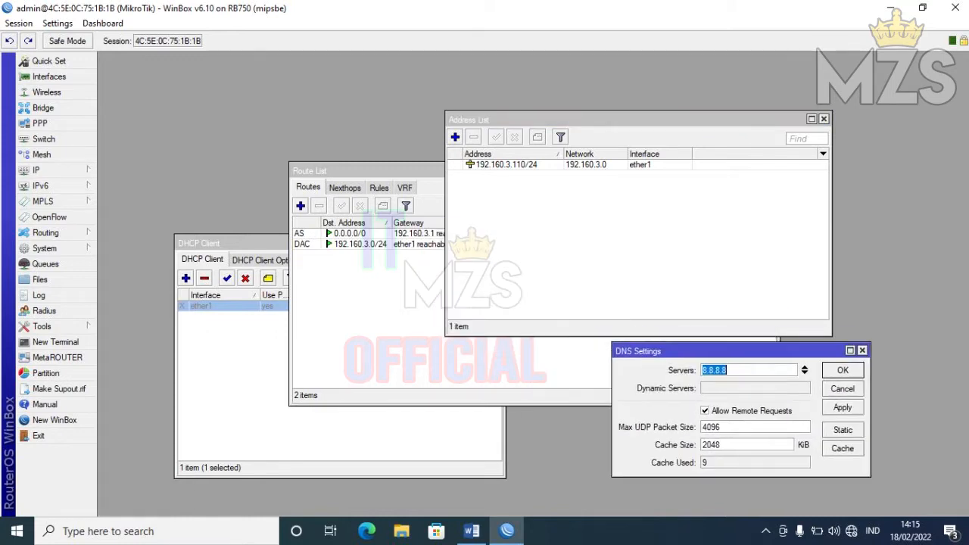
# - Close the Route List and DNS Settings and select the 192.160.3.110/24 address entry
pyautogui.click(371, 171)
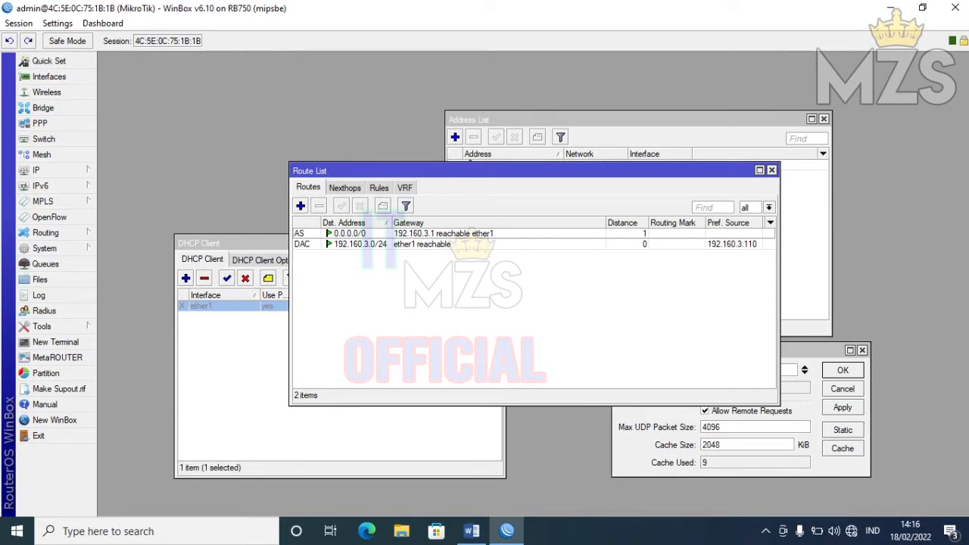
pyautogui.click(233, 243)
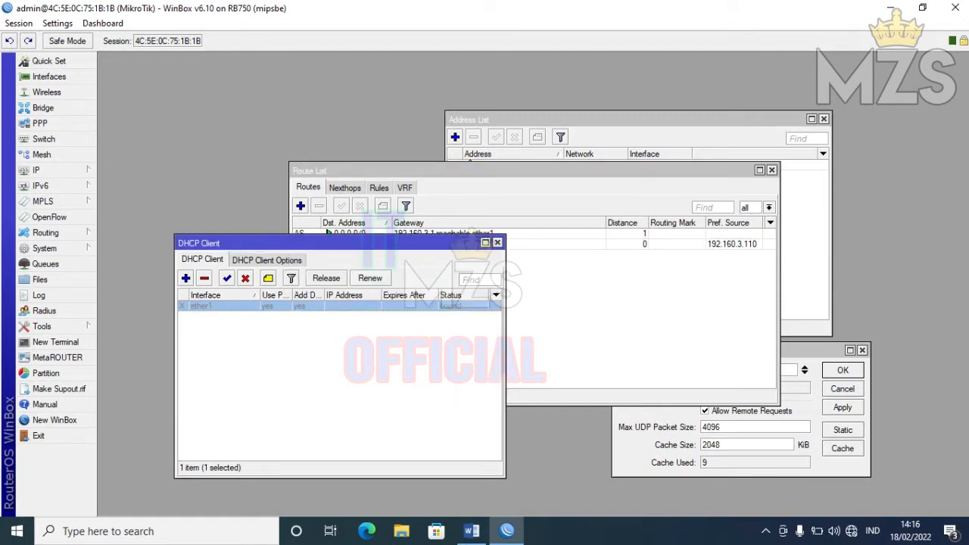
pyautogui.click(454, 171)
pyautogui.click(467, 160)
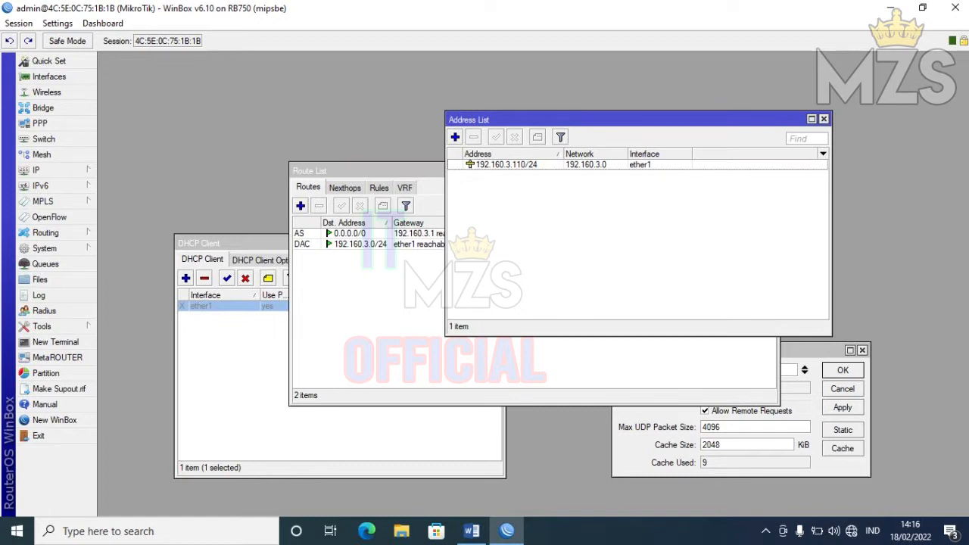
pyautogui.click(750, 370)
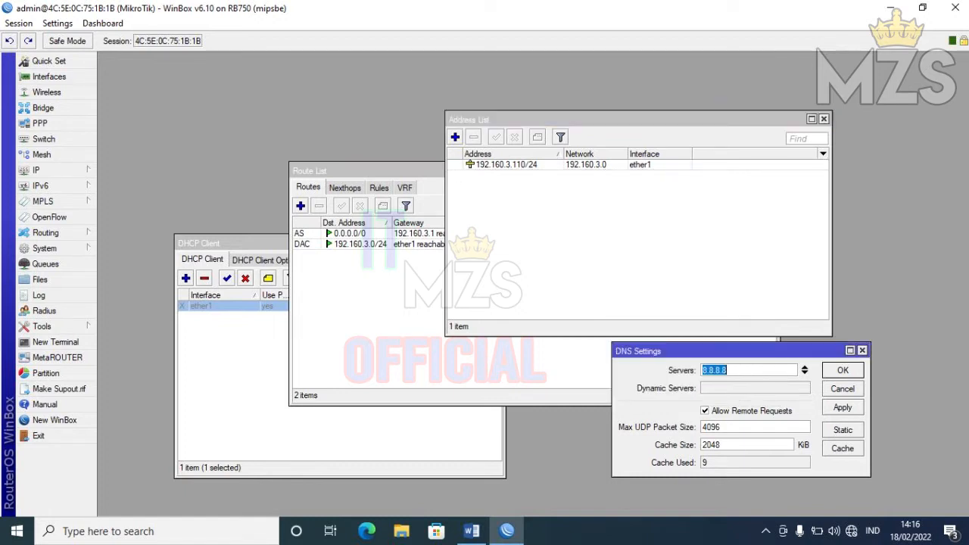
pyautogui.click(409, 171)
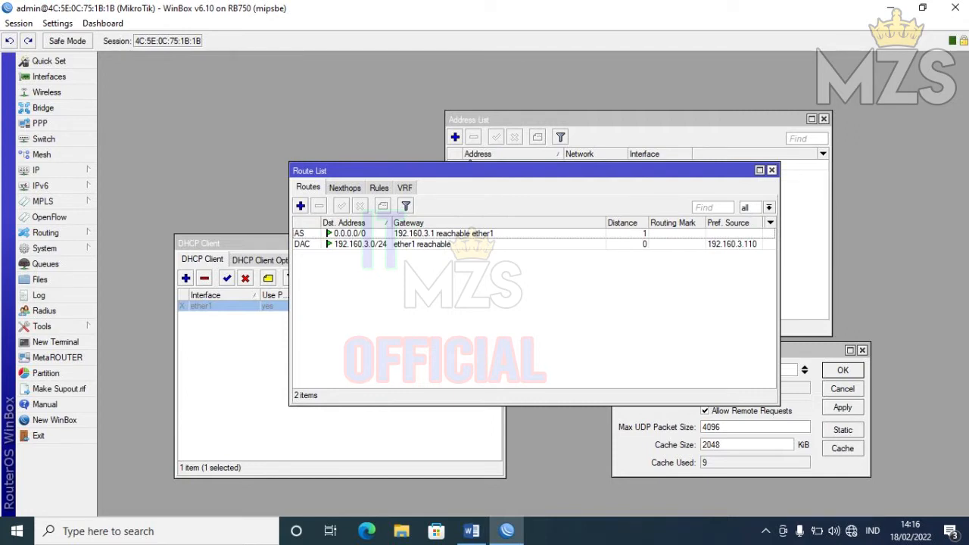
pyautogui.click(772, 170)
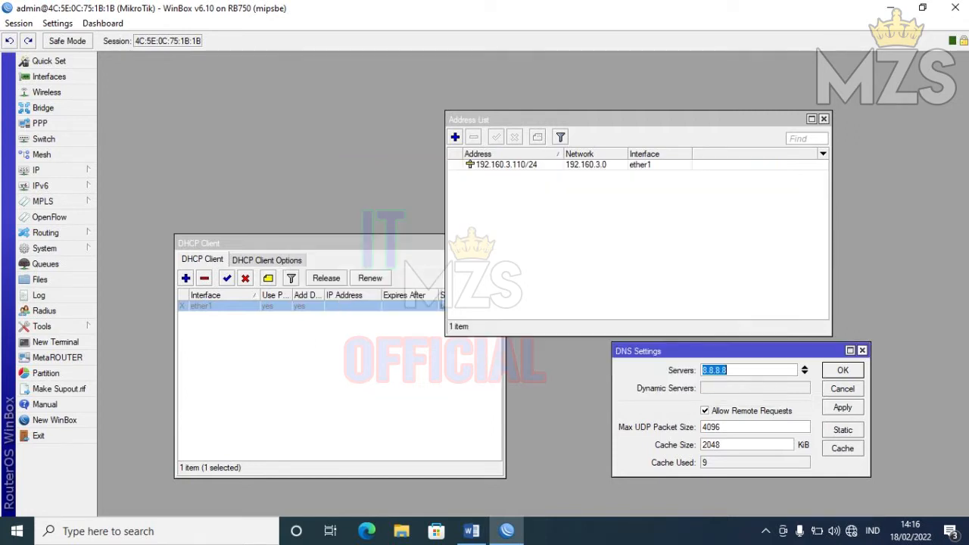
pyautogui.click(863, 351)
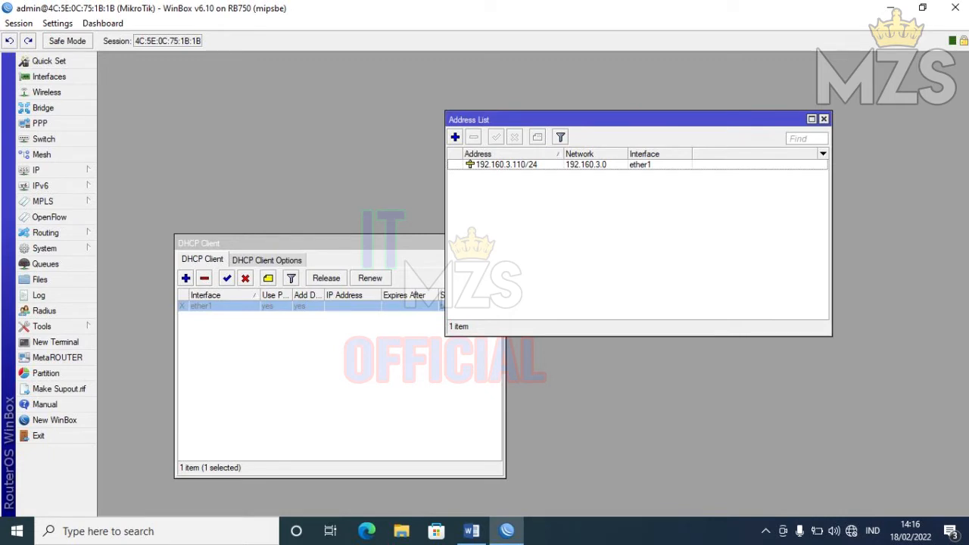
pyautogui.click(507, 164)
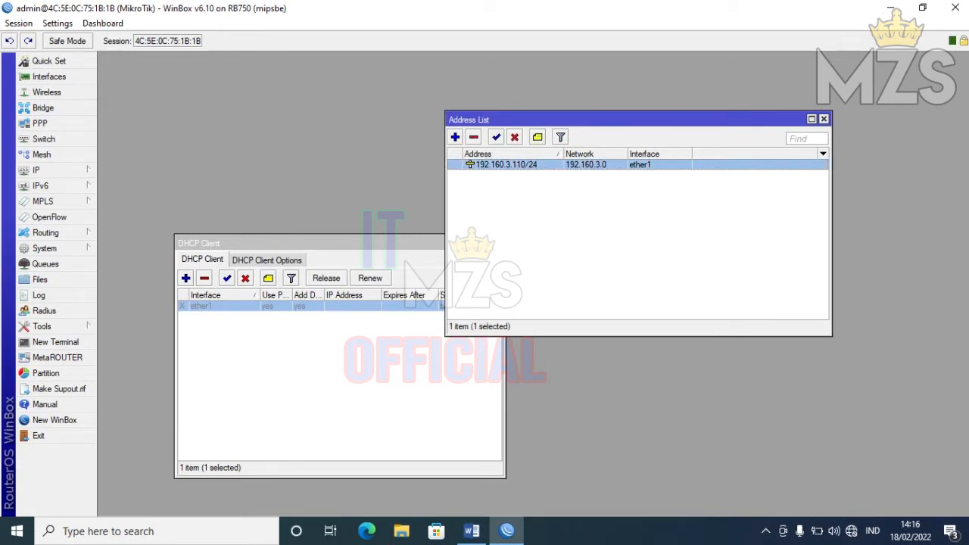
# - Disable static address 192.160.3.110/24 and re-enable the ether1 DHCP client
pyautogui.click(514, 137)
pyautogui.click(318, 243)
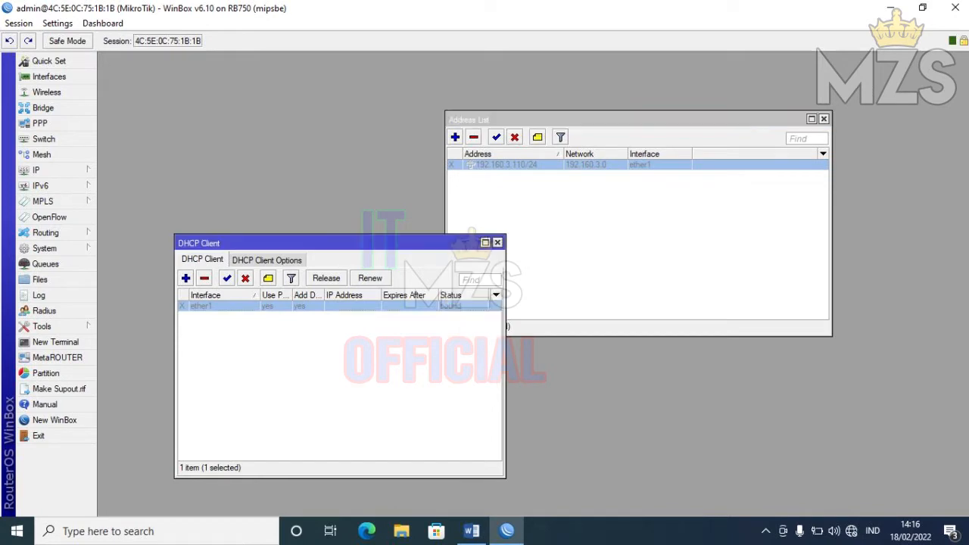
pyautogui.click(227, 277)
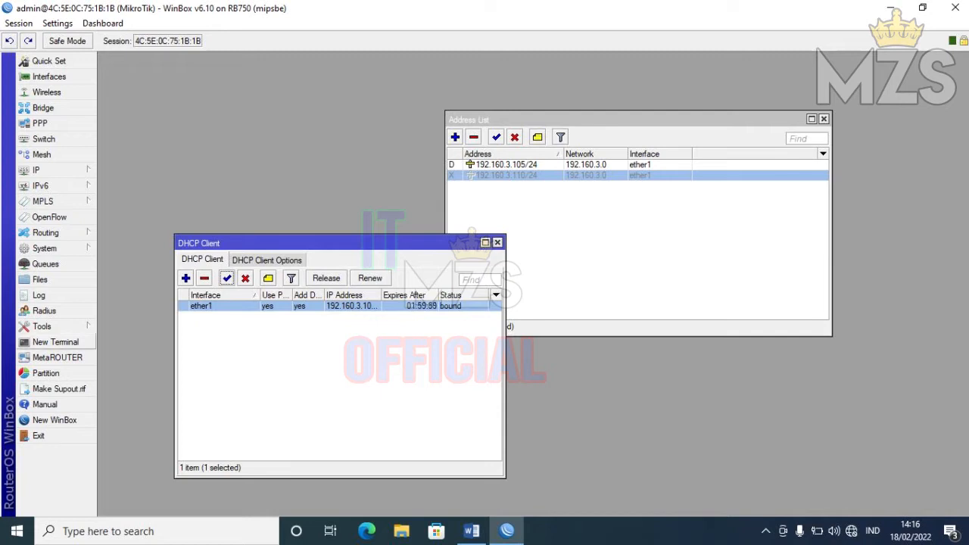
# - Ping google.com from a new terminal, getting replies from 142.250.199.46, then close it
pyautogui.click(55, 342)
pyautogui.write('pin')
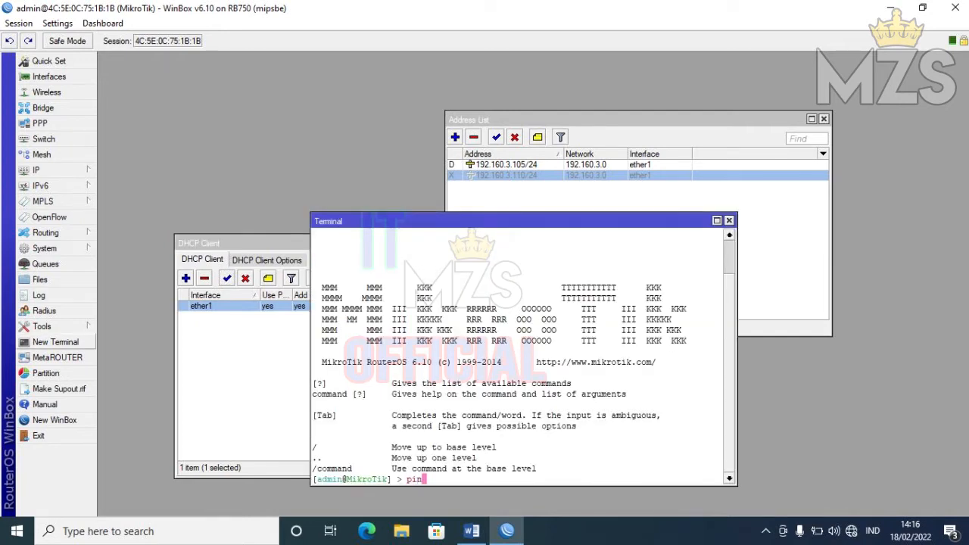
pyautogui.write('g google.com')
pyautogui.press('Return')
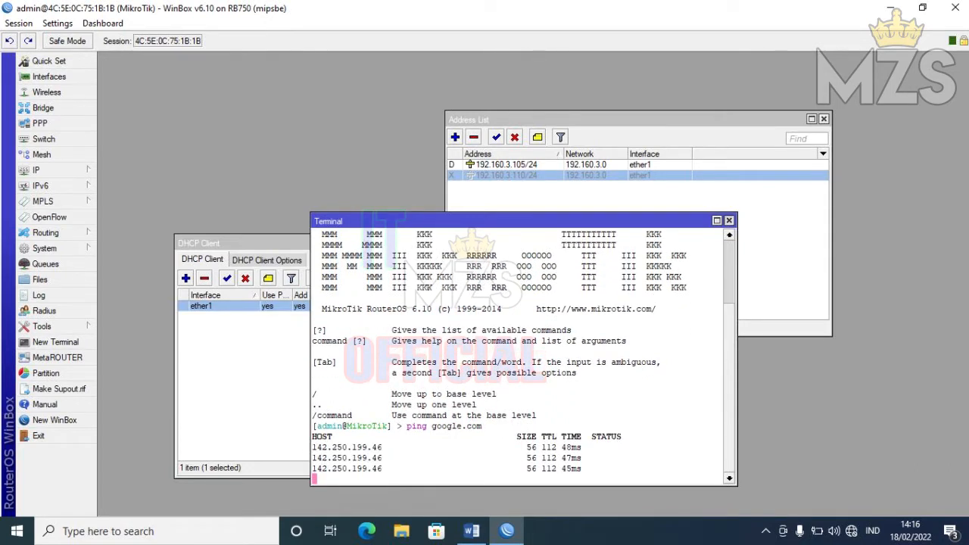
pyautogui.click(728, 220)
pyautogui.click(471, 531)
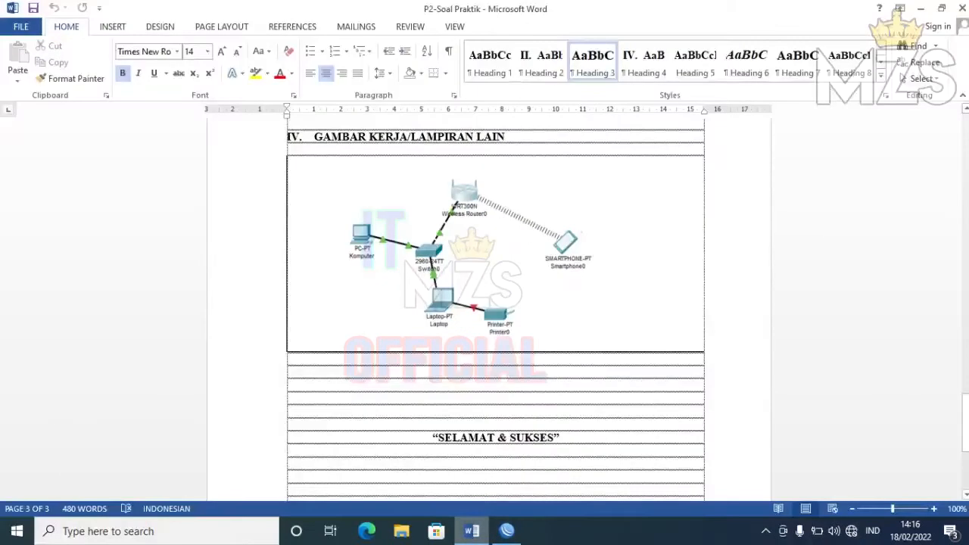
pyautogui.moveTo(965, 422); pyautogui.dragTo(965, 305)
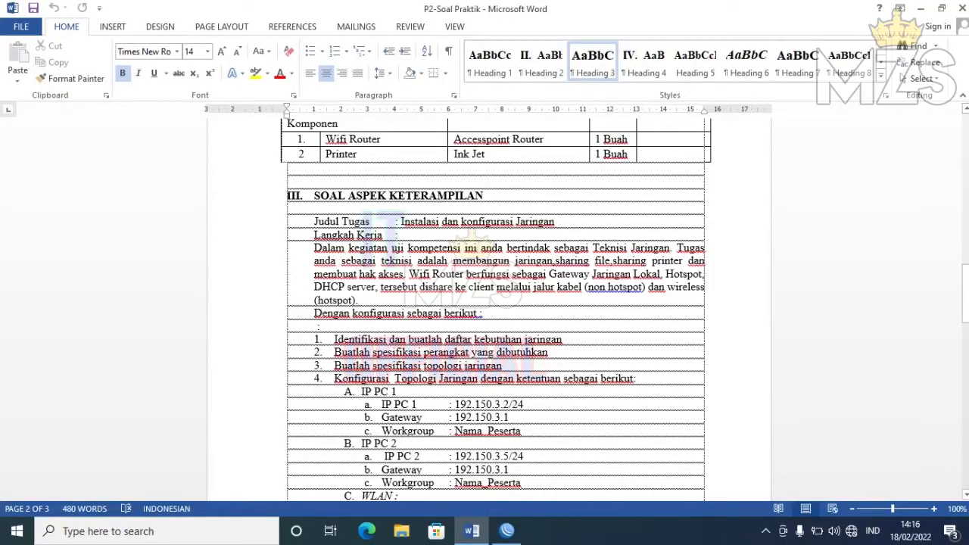
pyautogui.moveTo(965, 295); pyautogui.dragTo(966, 360)
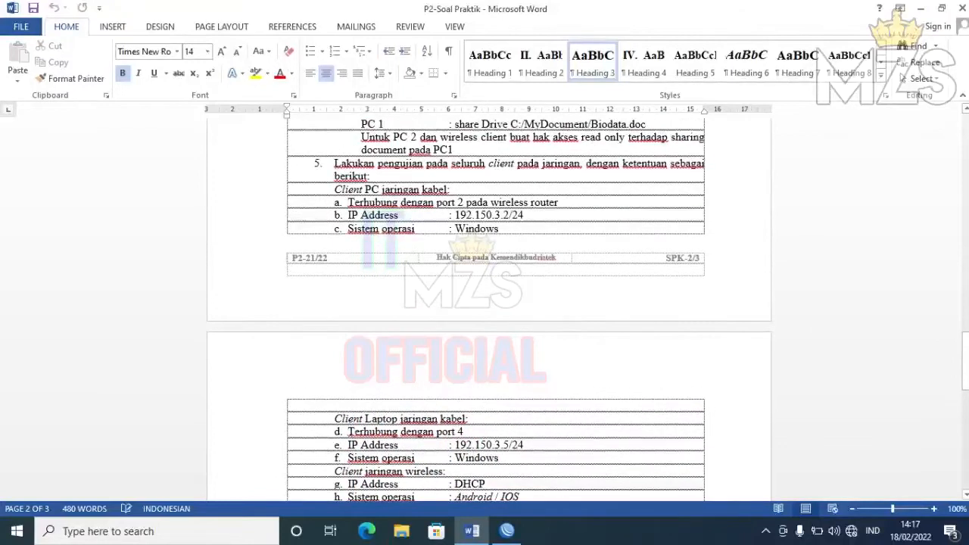
pyautogui.moveTo(965, 360); pyautogui.dragTo(965, 344)
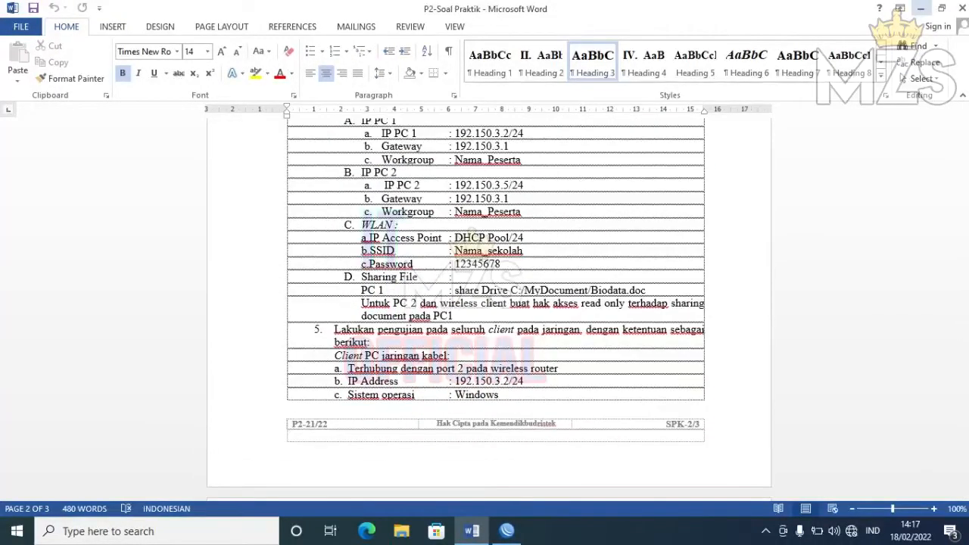
pyautogui.click(920, 8)
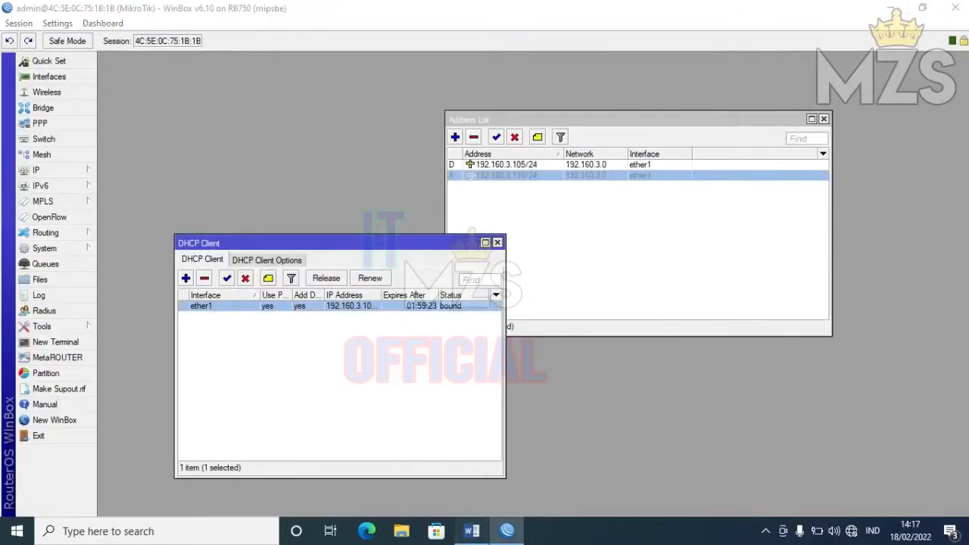
# - Review the network diagram in the task sheet, then open the WinBox Interface List
pyautogui.click(472, 531)
pyautogui.moveTo(966, 335); pyautogui.dragTo(965, 433)
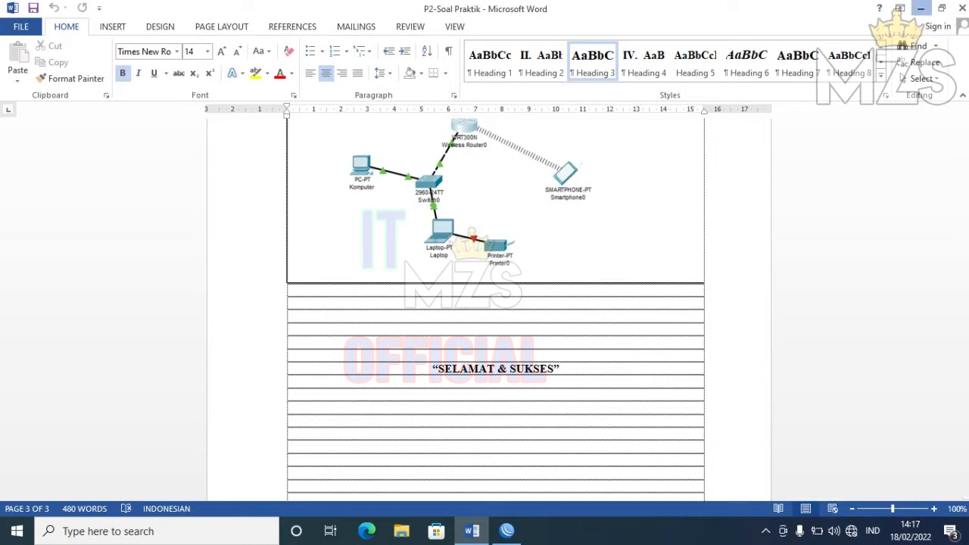
pyautogui.click(921, 8)
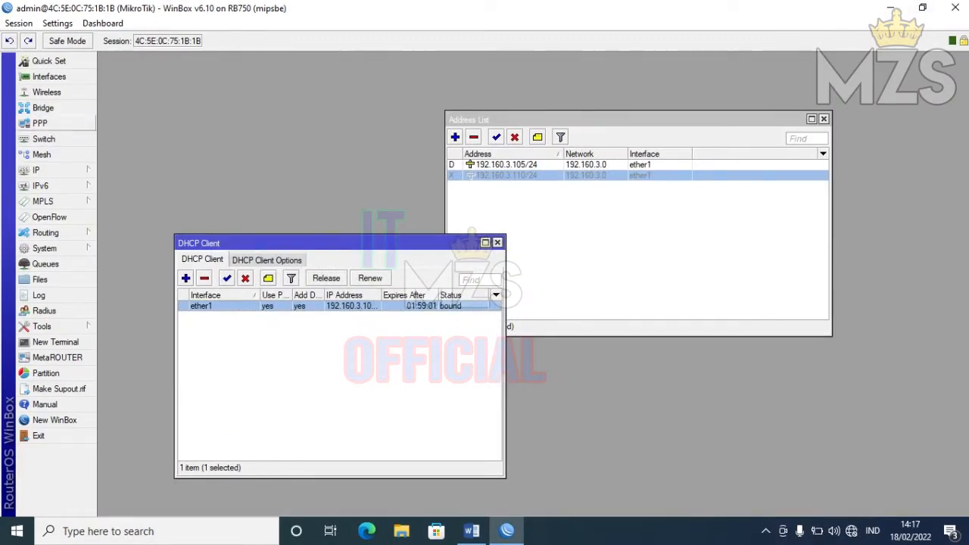
pyautogui.click(49, 77)
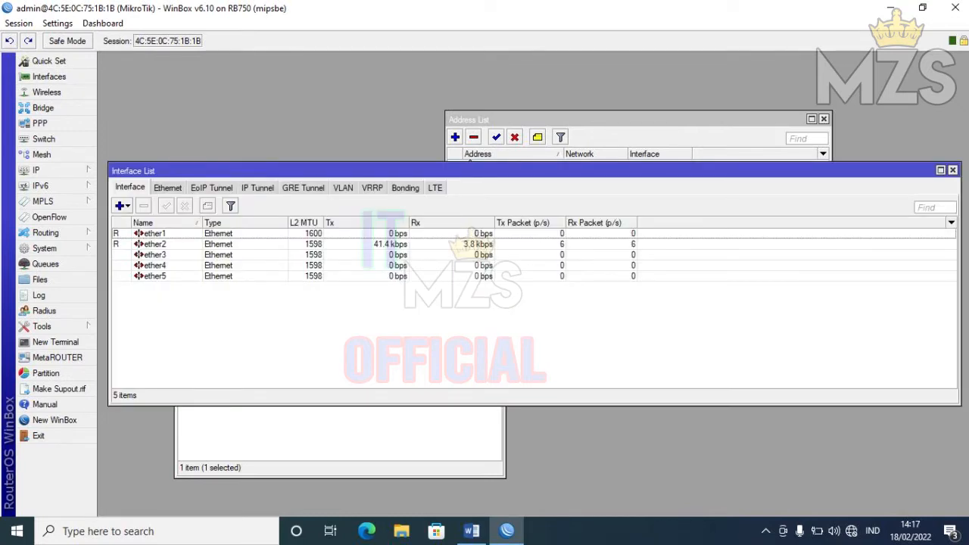
# - Rename interface ether2 to port2, correcting a typo in the name
pyautogui.doubleClick(466, 243)
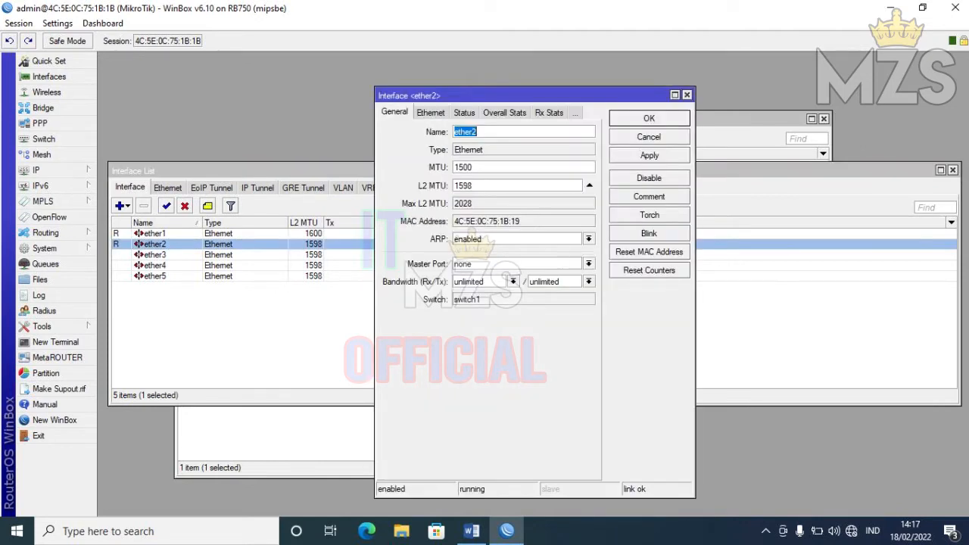
pyautogui.write('por2')
pyautogui.press('BackSpace')
pyautogui.write('t2')
pyautogui.press('Return')
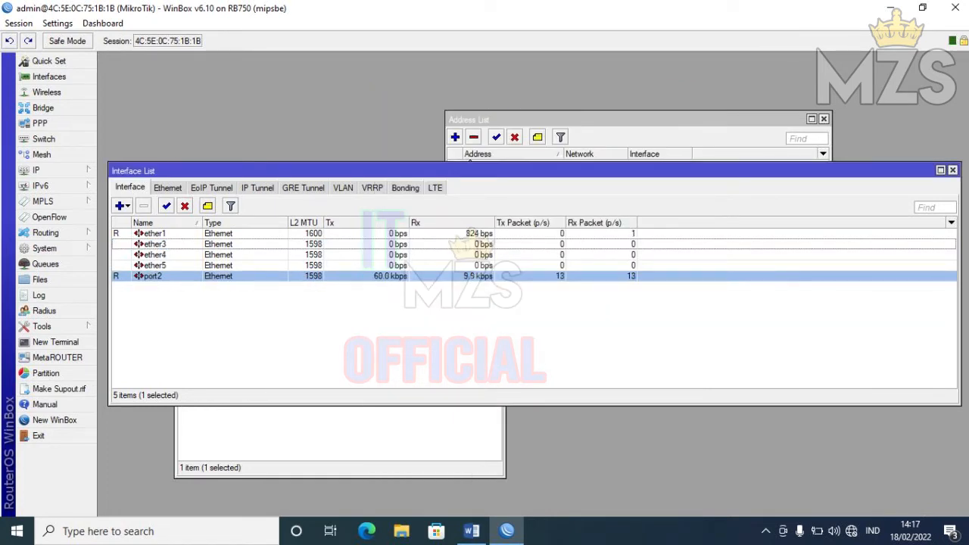
# - Rename ether4 to port4 and ether5 to wlan, after rechecking port2's name
pyautogui.doubleClick(469, 255)
pyautogui.write('port4')
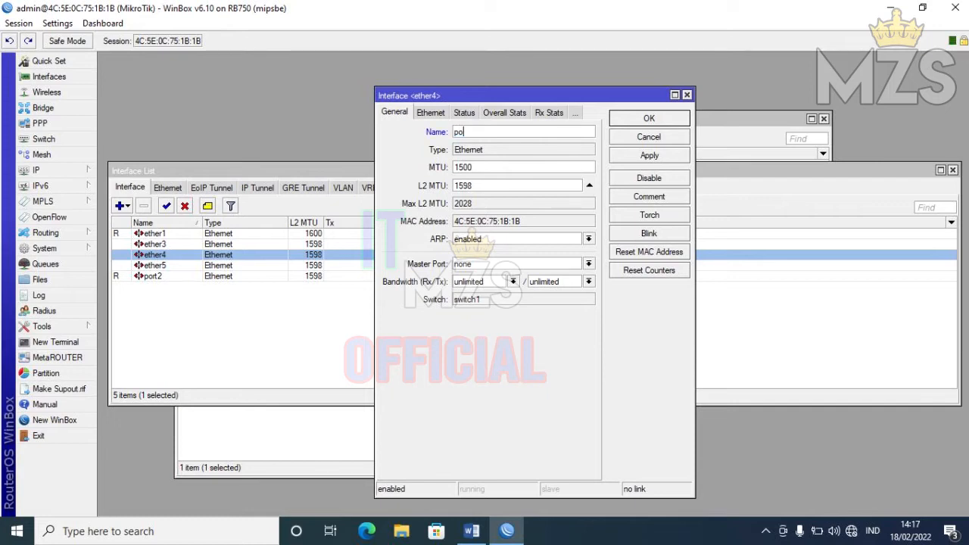
pyautogui.press('Return')
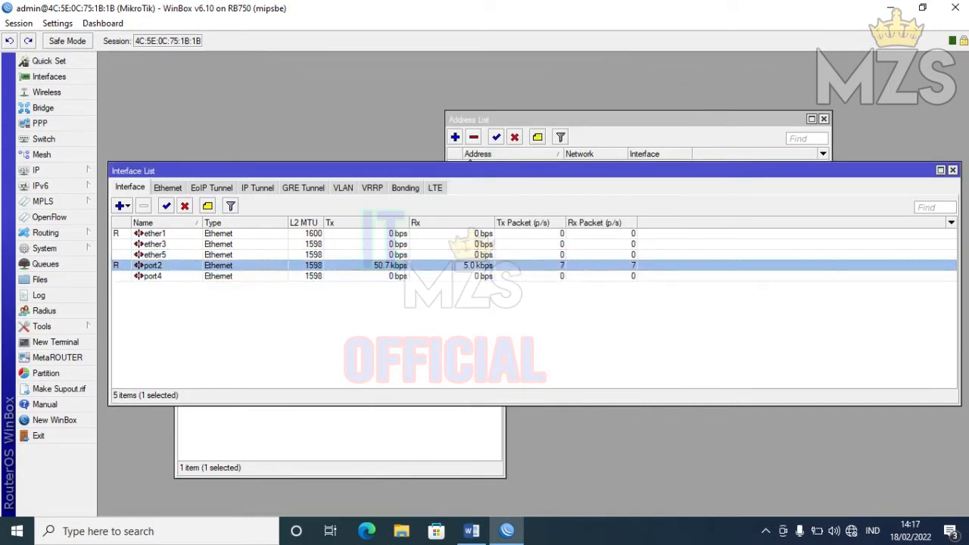
pyautogui.doubleClick(470, 265)
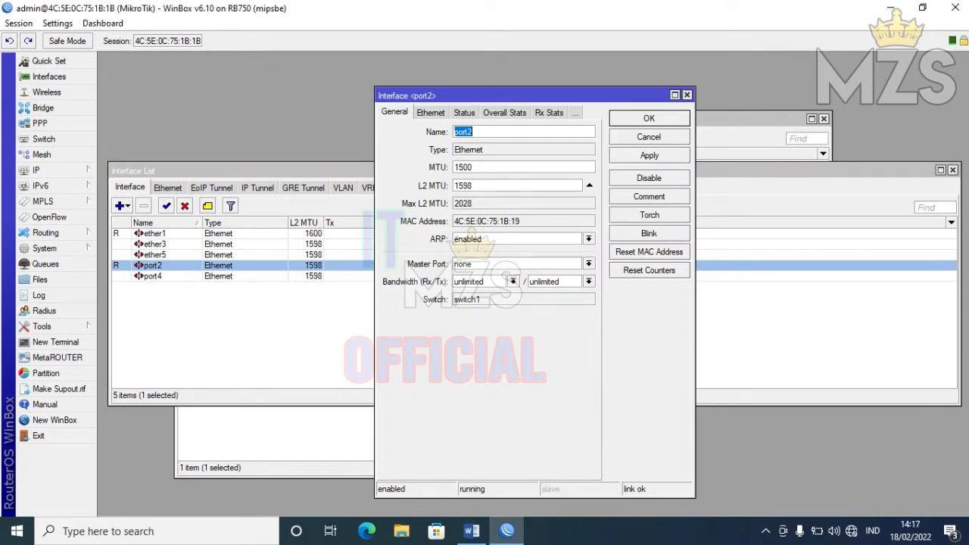
pyautogui.click(687, 94)
pyautogui.doubleClick(469, 254)
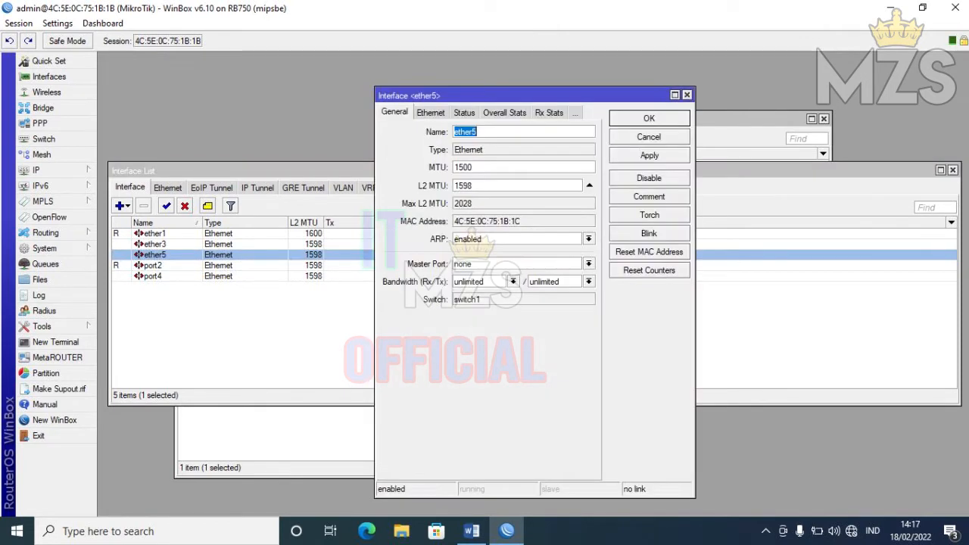
pyautogui.write('wlan')
pyautogui.press('Return')
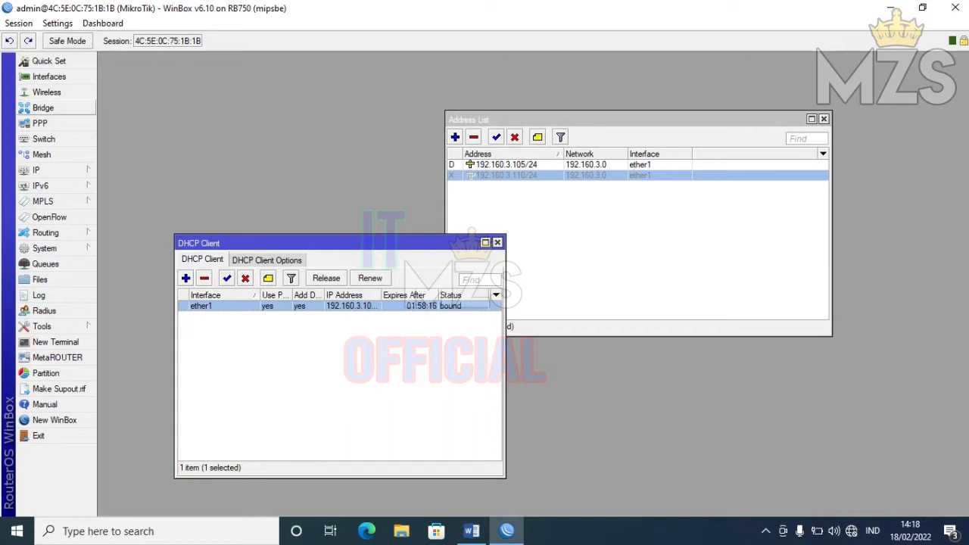
# - Create a new bridge interface named bridge1
pyautogui.click(43, 108)
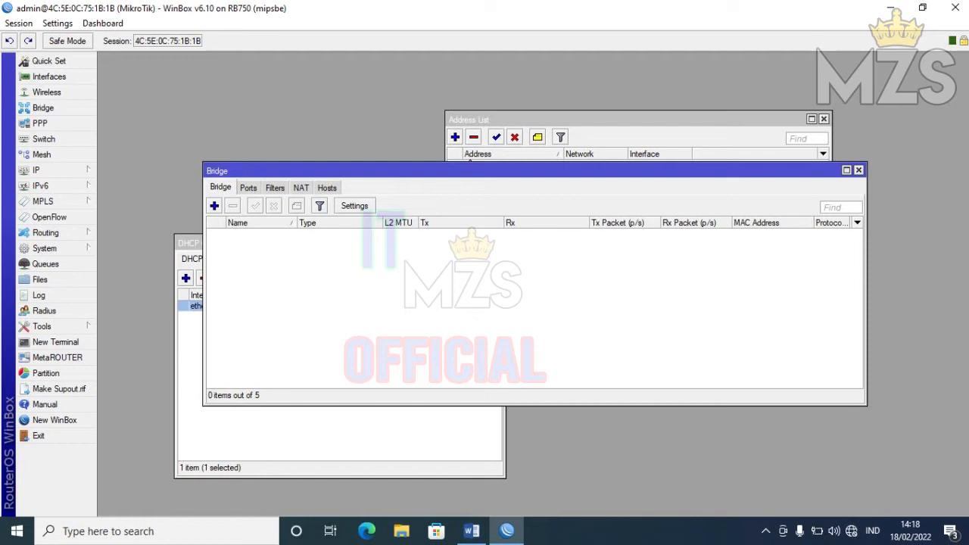
pyautogui.click(214, 205)
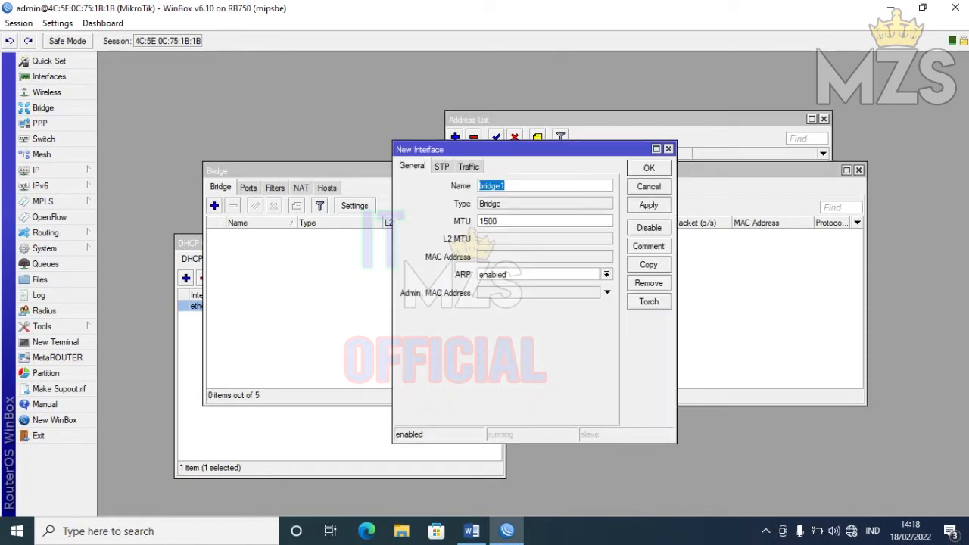
pyautogui.click(649, 167)
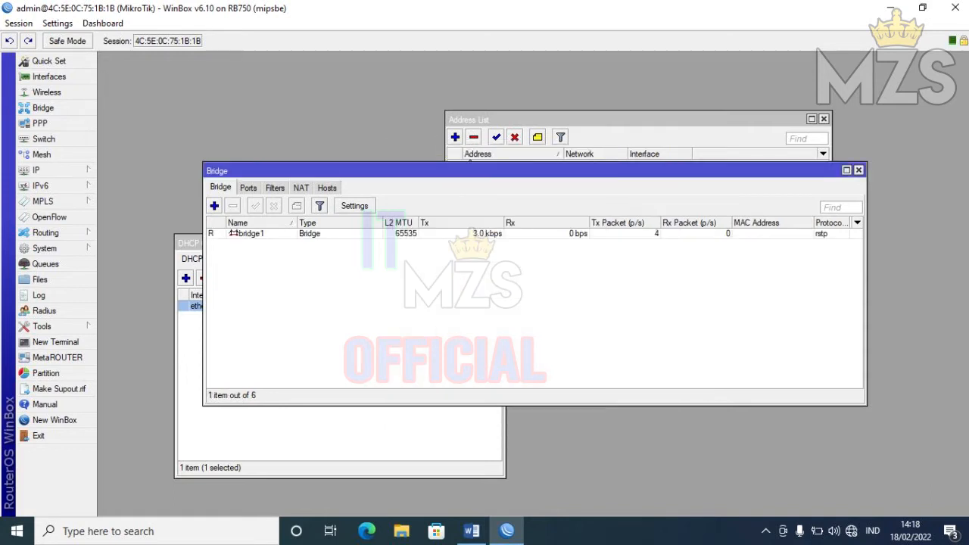
# - Add port2, port4 and wlan as ports of bridge1, then close the Bridge window
pyautogui.click(248, 187)
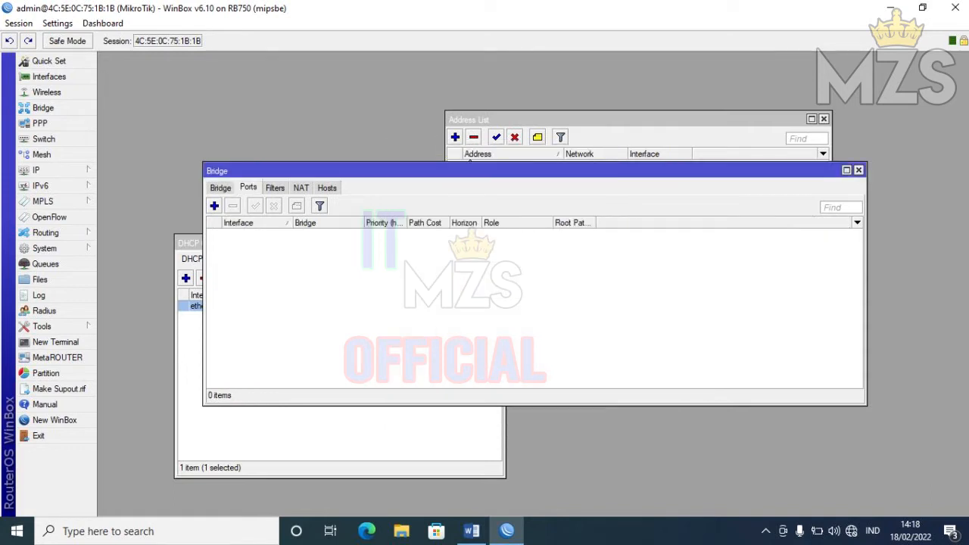
pyautogui.click(214, 206)
pyautogui.click(558, 221)
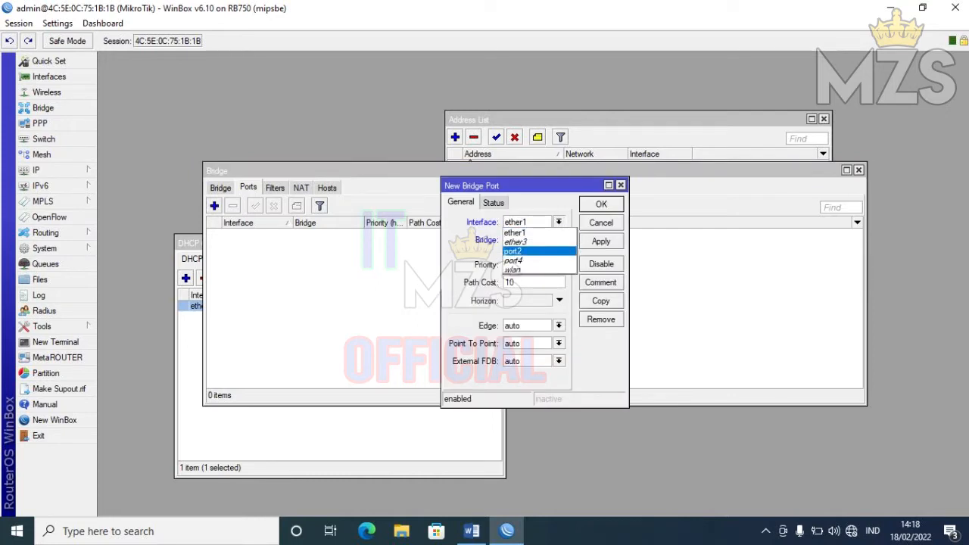
pyautogui.click(523, 250)
pyautogui.click(602, 204)
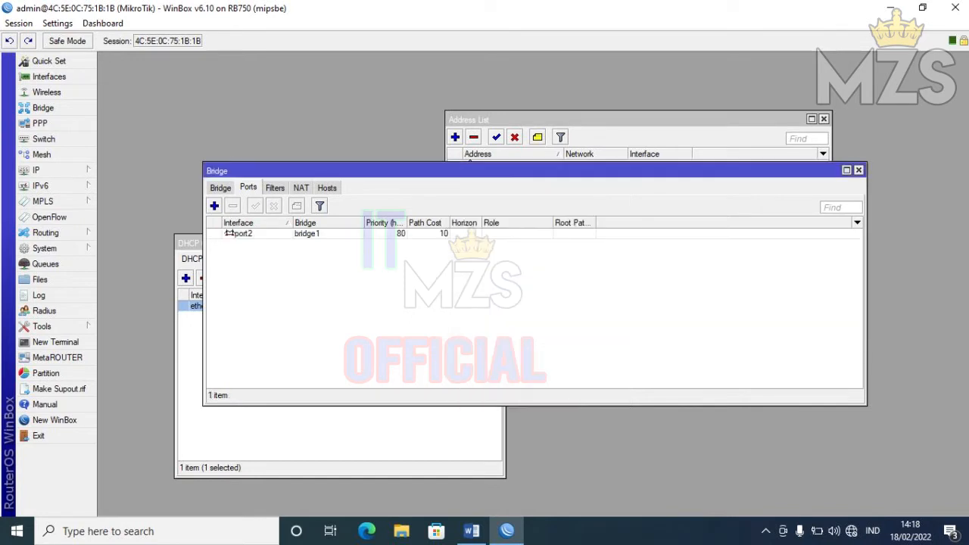
pyautogui.click(214, 206)
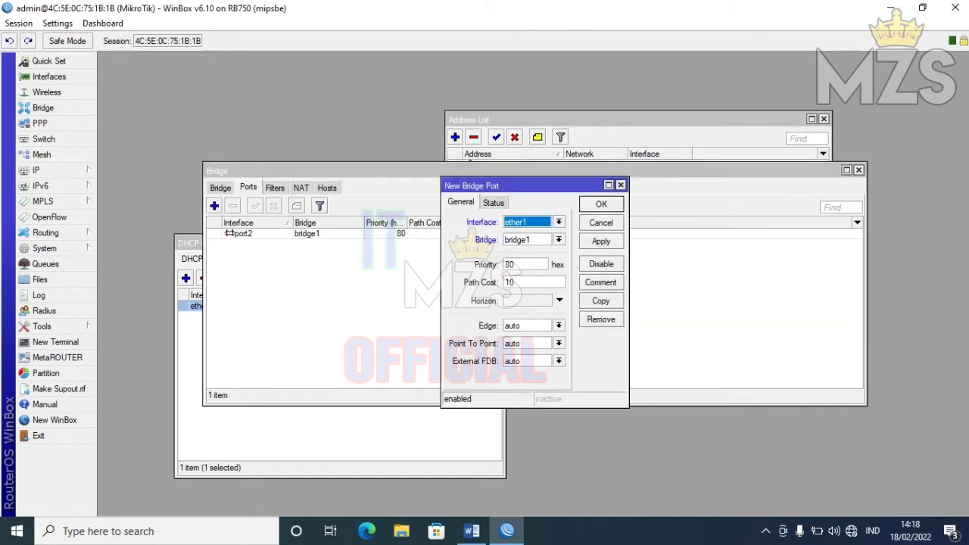
pyautogui.click(559, 222)
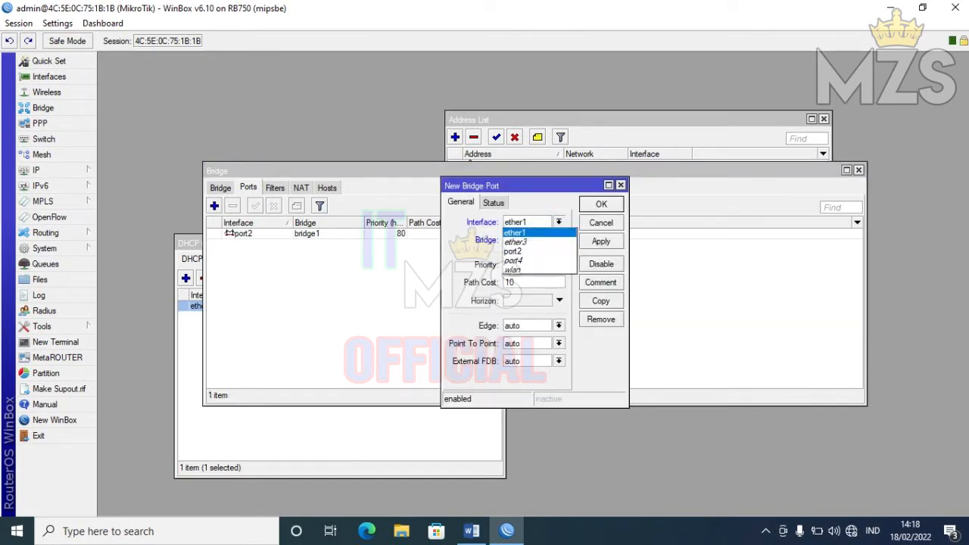
pyautogui.click(514, 260)
pyautogui.press('Return')
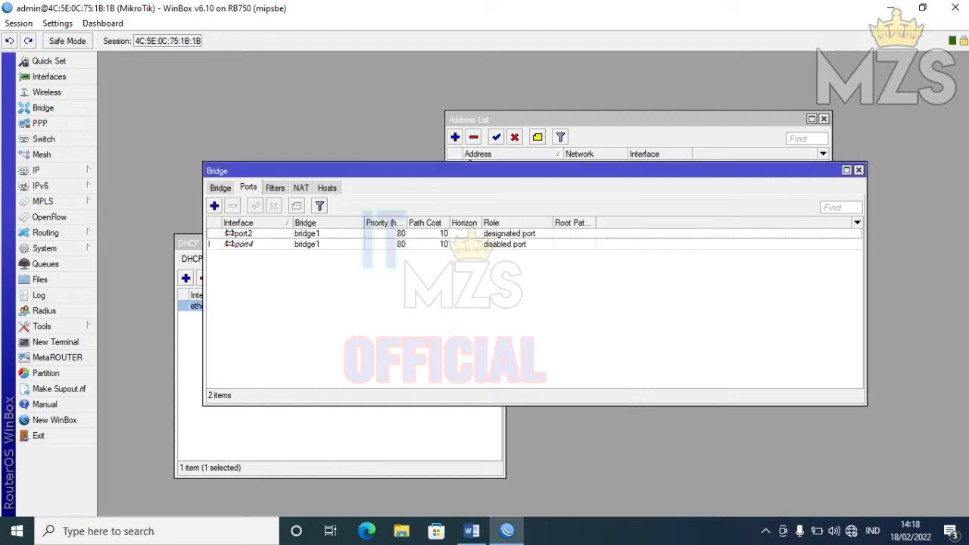
pyautogui.click(214, 206)
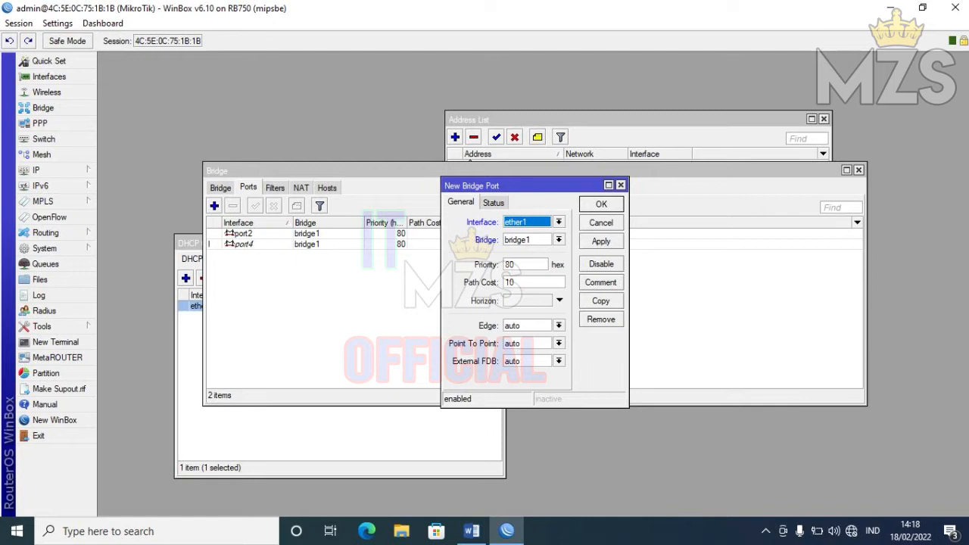
pyautogui.click(558, 222)
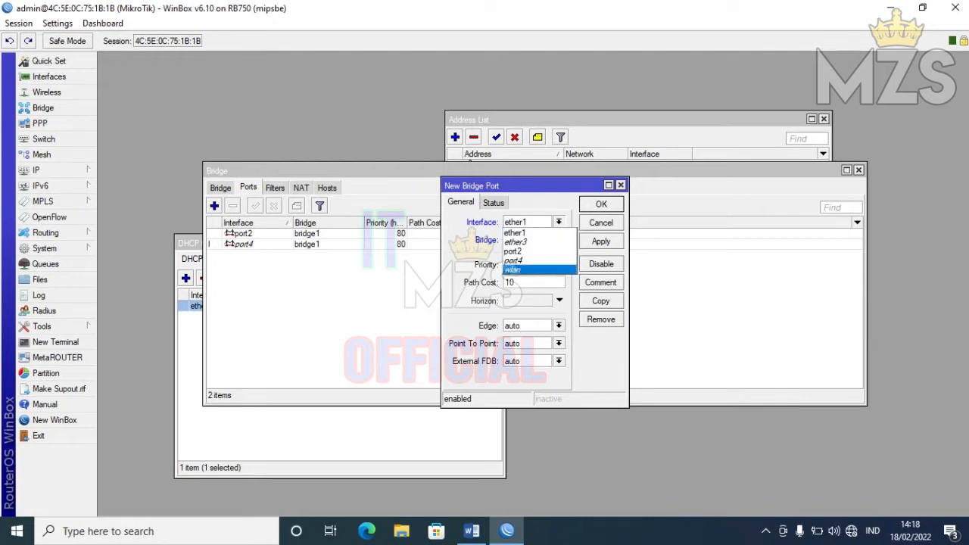
pyautogui.press('Return')
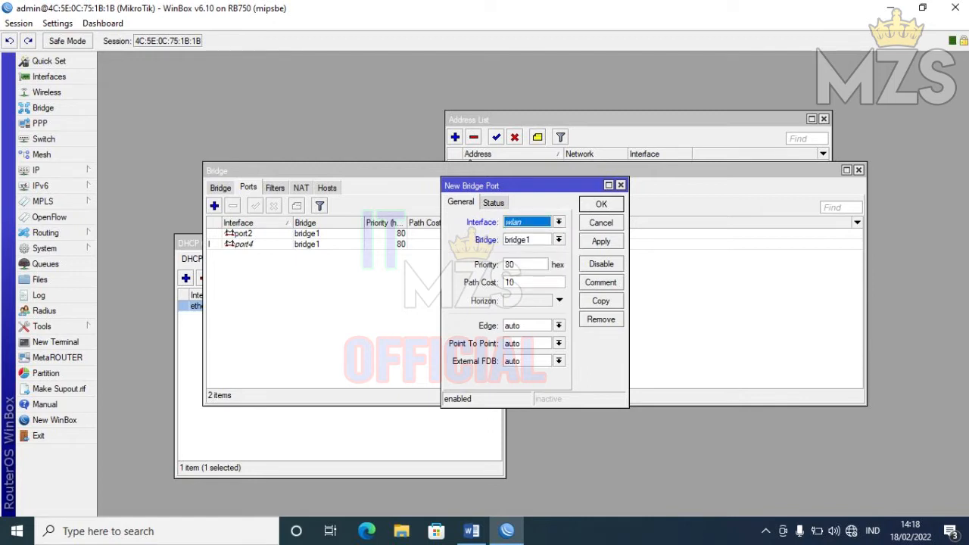
pyautogui.press('Return')
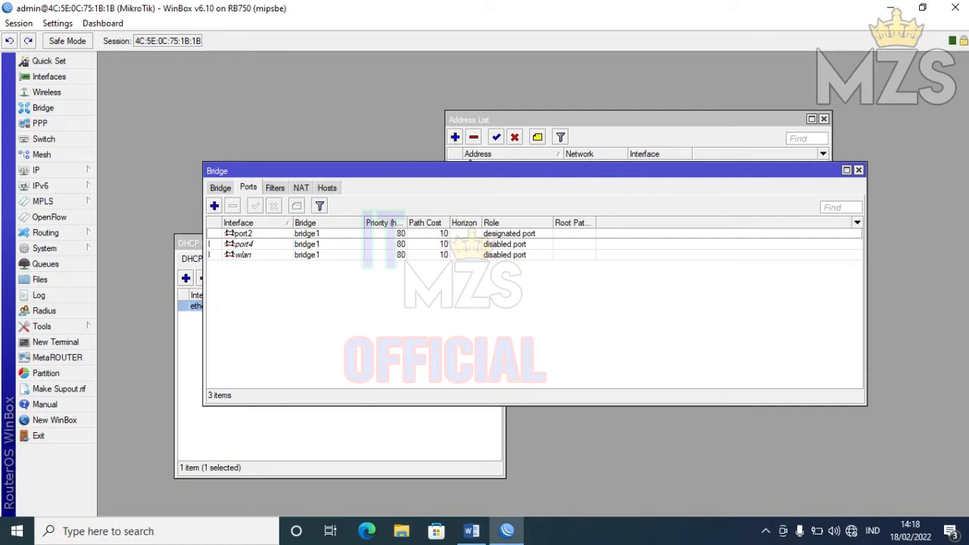
pyautogui.click(859, 170)
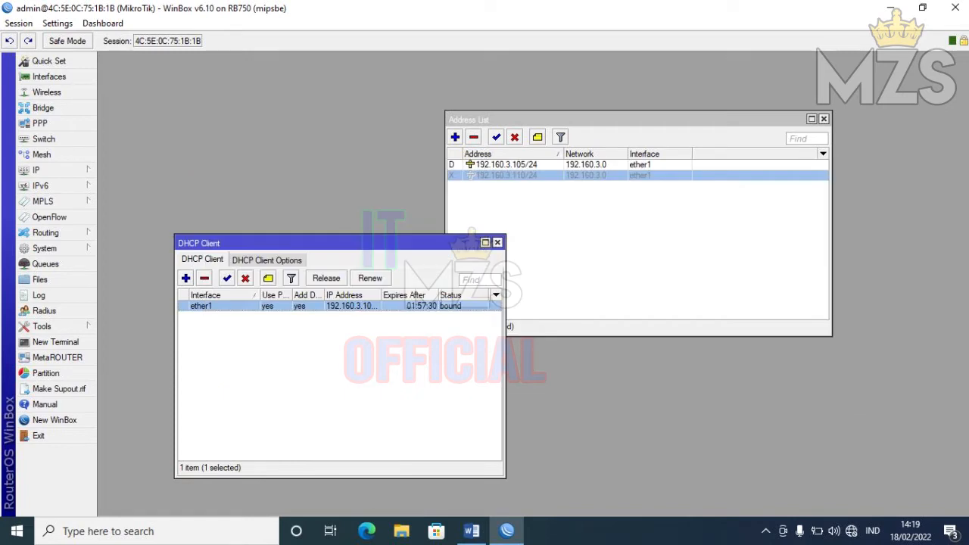
# - Start a new IP address 192.130.3.1/24, checking the value in the task sheet
pyautogui.click(497, 242)
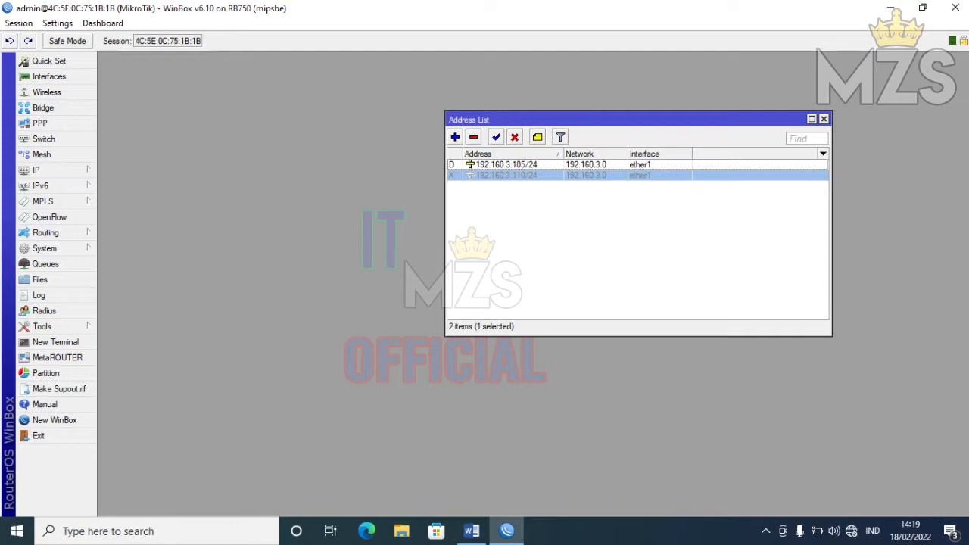
pyautogui.click(455, 137)
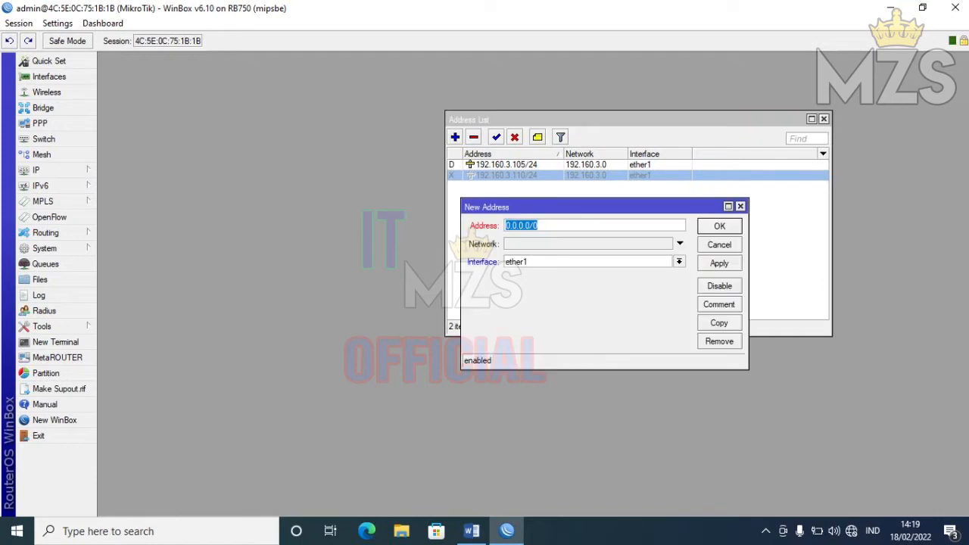
pyautogui.click(472, 531)
pyautogui.moveTo(966, 434); pyautogui.dragTo(965, 328)
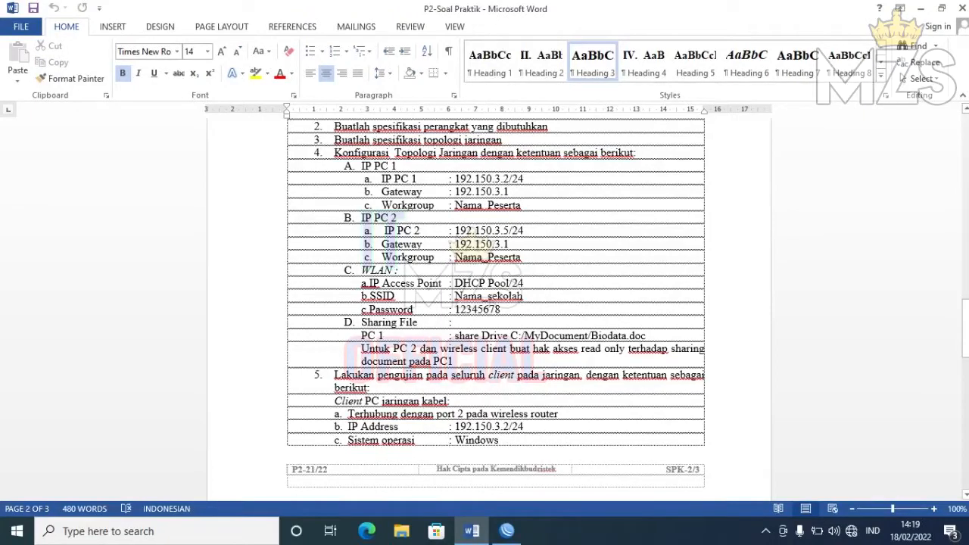
pyautogui.click(507, 531)
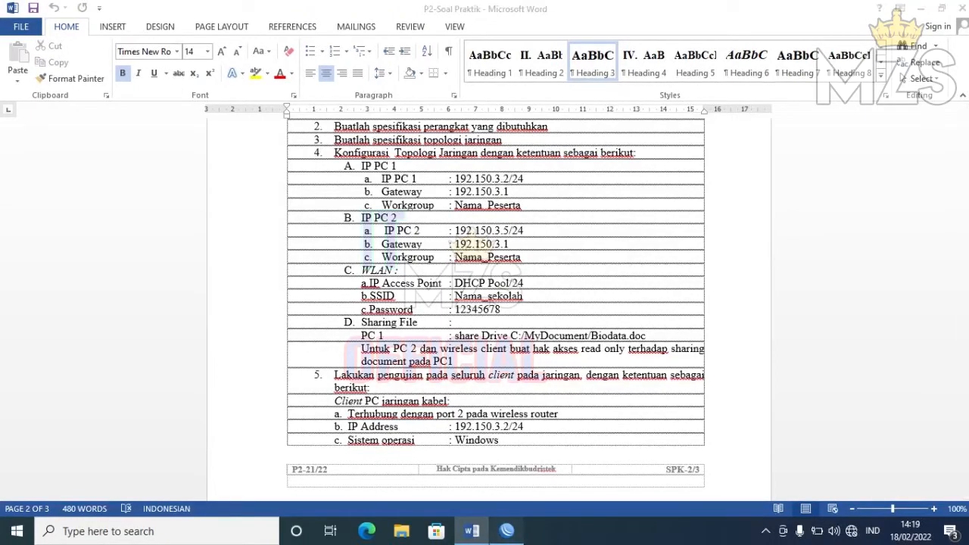
pyautogui.write('192.13')
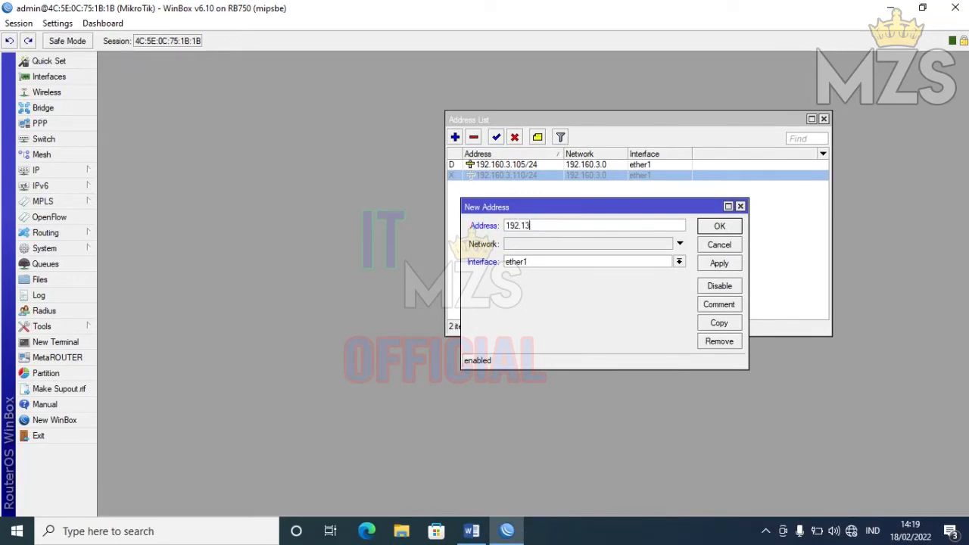
pyautogui.write('0.3.1/24')
# - Assign the 192.130.3.1/24 address to interface bridge1 and save it
pyautogui.click(679, 262)
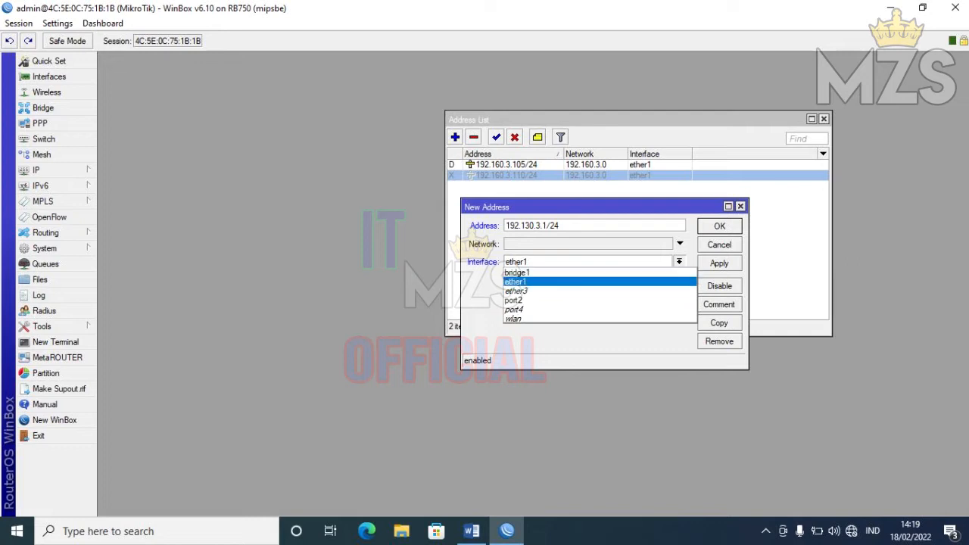
pyautogui.press('Down')
pyautogui.press('Down')
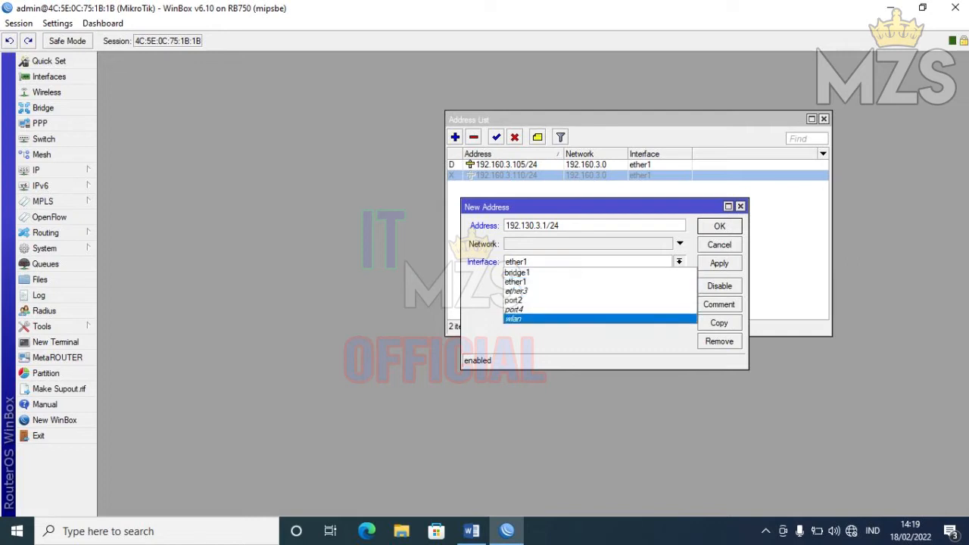
pyautogui.press('Up')
pyautogui.press('Up')
pyautogui.press('Up')
pyautogui.press('Up')
pyautogui.press('Up')
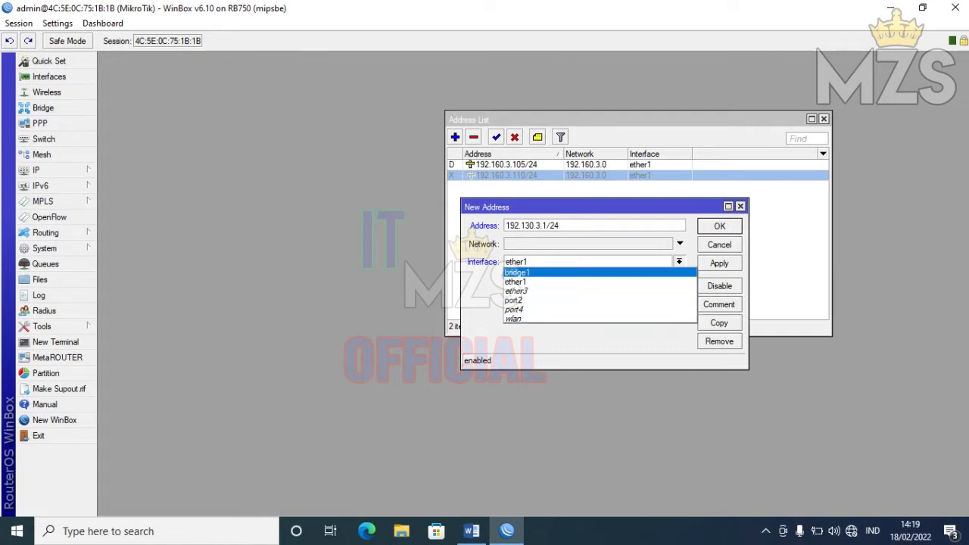
pyautogui.press('Return')
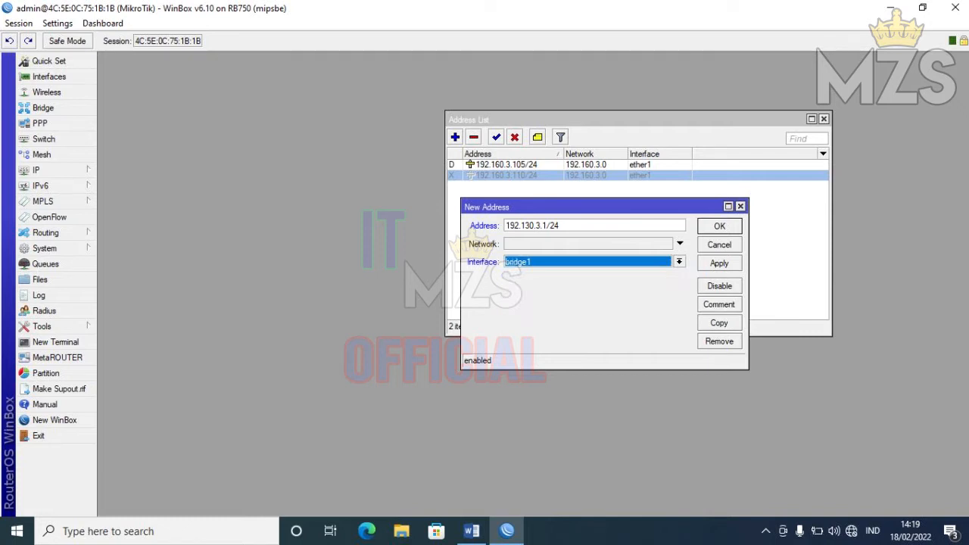
pyautogui.click(719, 263)
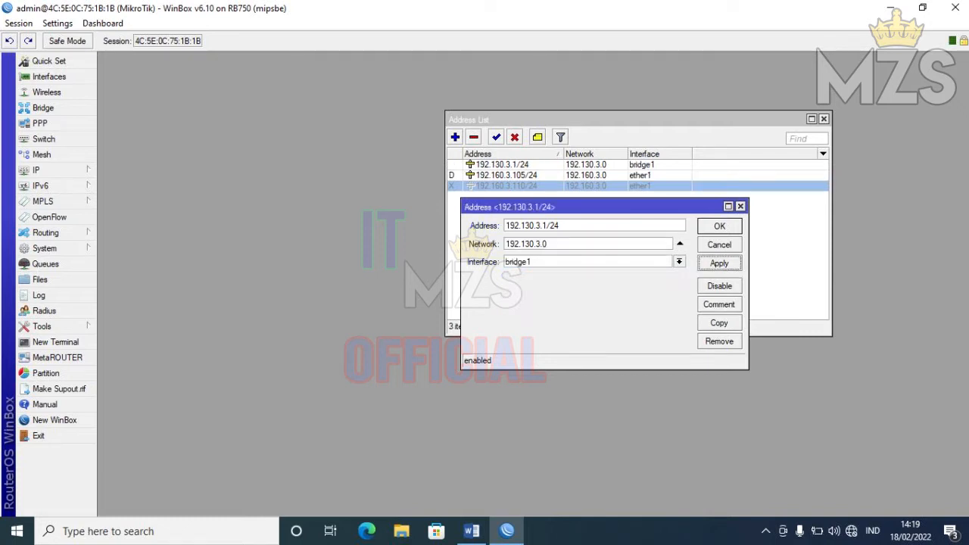
pyautogui.press('Return')
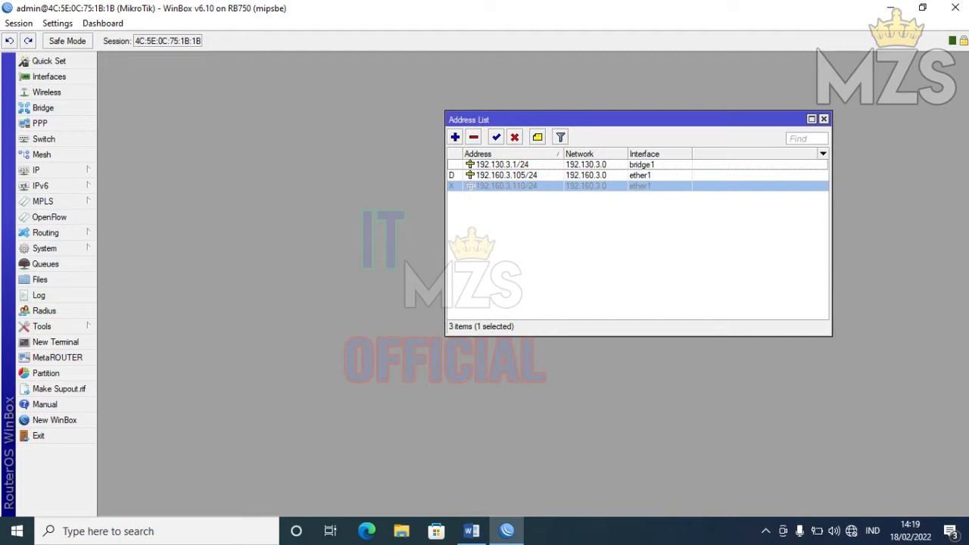
# - Close the Address List, open IP > DHCP Server, and switch to the Word task sheet
pyautogui.click(824, 119)
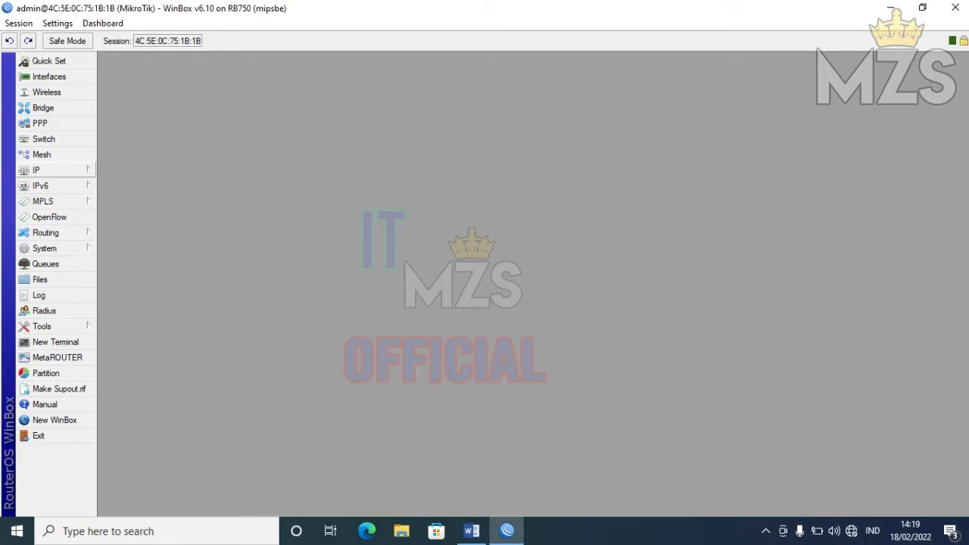
pyautogui.click(53, 170)
pyautogui.click(125, 242)
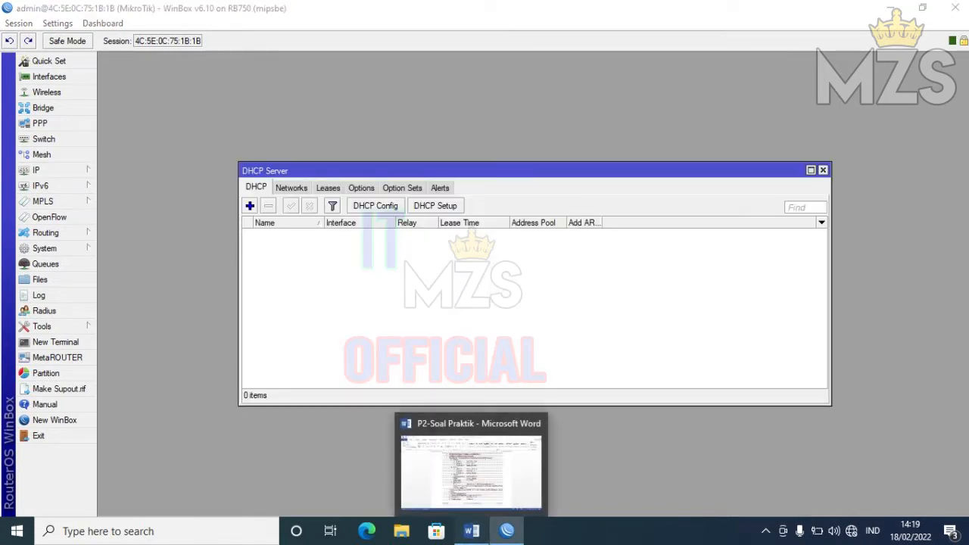
pyautogui.click(471, 530)
# - Scroll the task sheet to PC addresses 192.150.3.2/24, 192.150.3.5/24 and gateway 192.150.3.1
pyautogui.moveTo(965, 329); pyautogui.dragTo(965, 378)
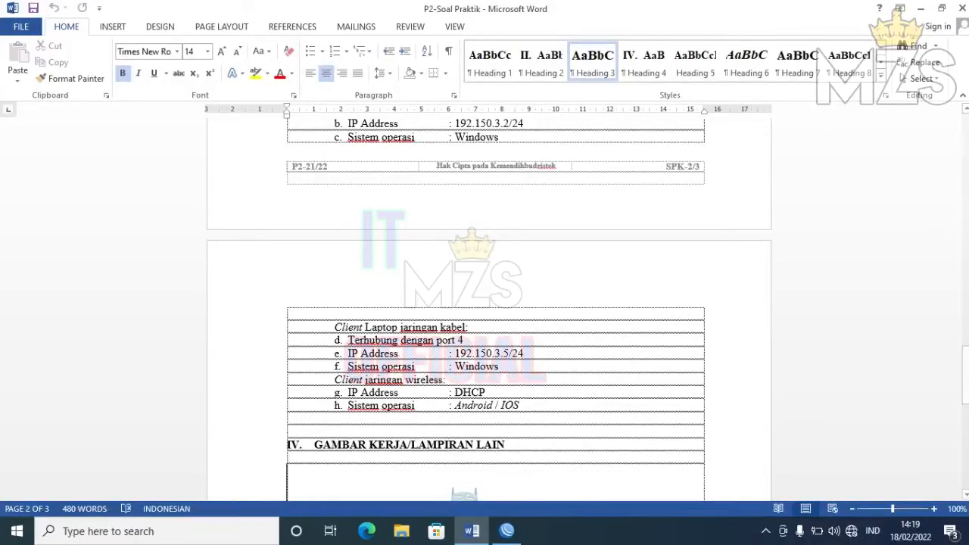
pyautogui.moveTo(965, 375); pyautogui.dragTo(965, 326)
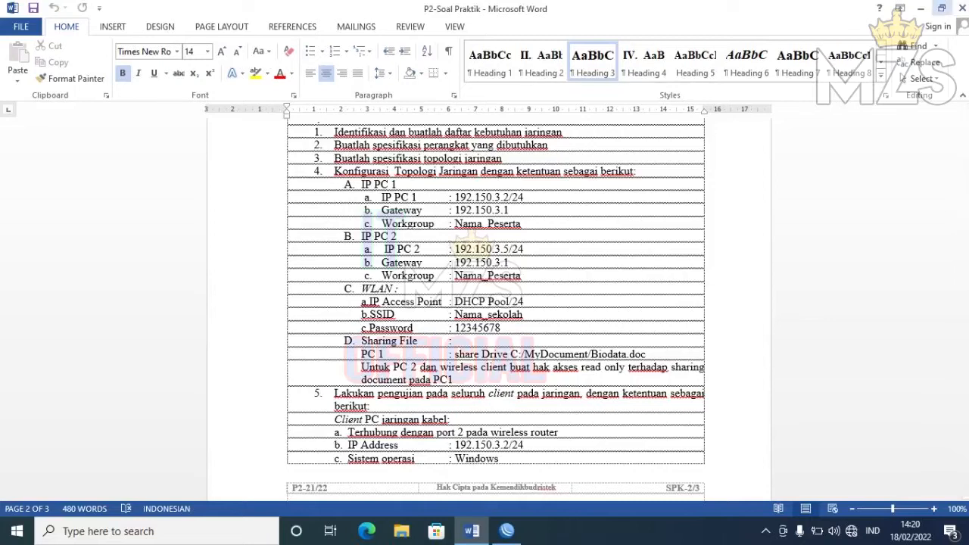
# - Start DHCP Setup on bridge1, accepting address space 192.130.3.0/24 and gateway 192.130.3.1
pyautogui.click(919, 9)
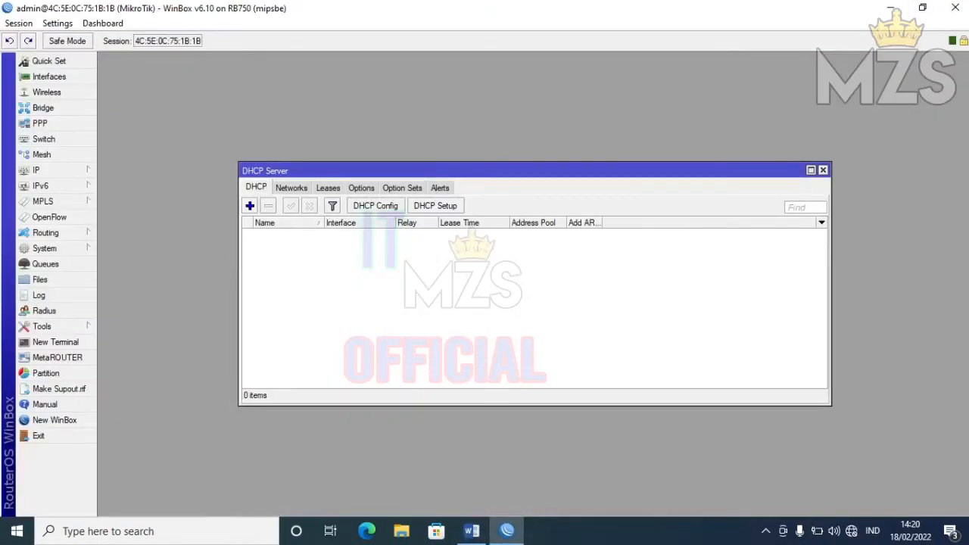
pyautogui.click(435, 205)
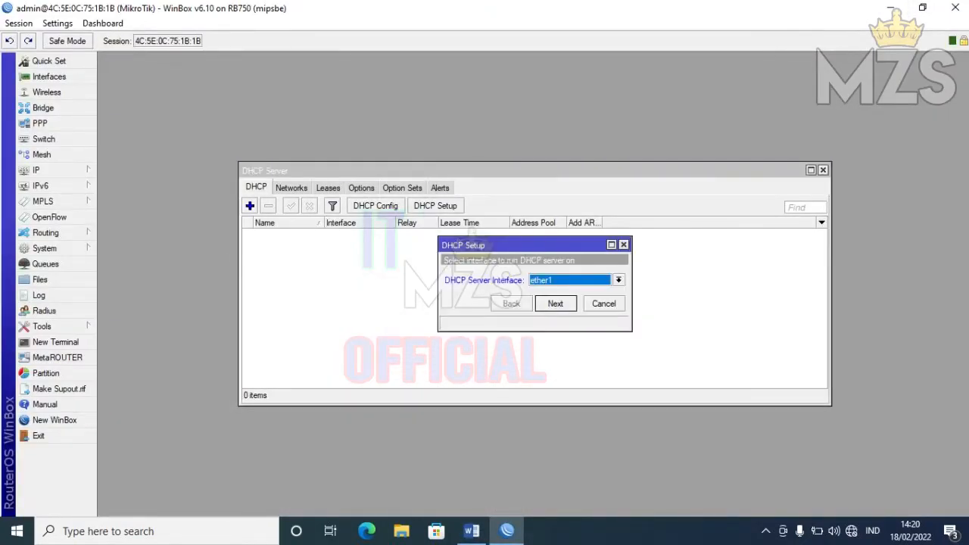
pyautogui.click(618, 281)
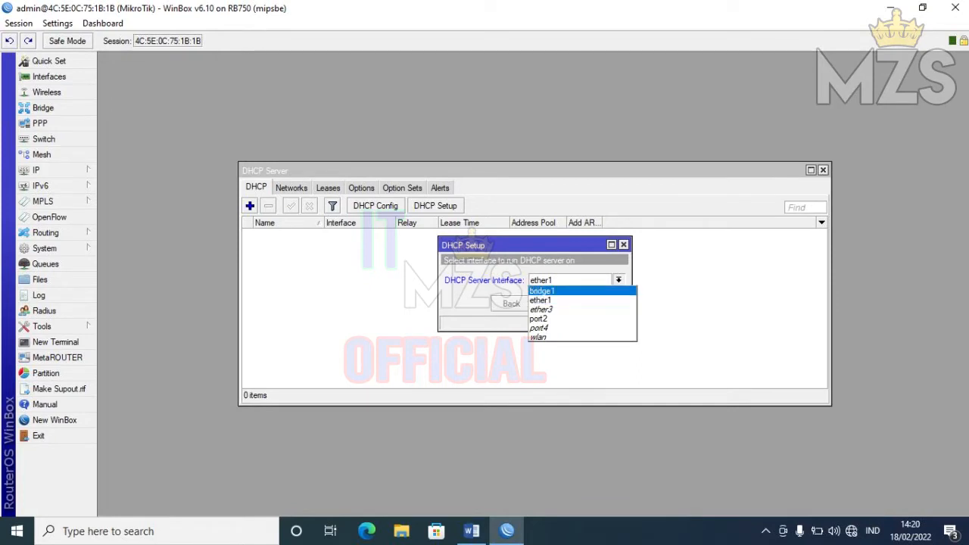
pyautogui.click(560, 291)
pyautogui.press('Return')
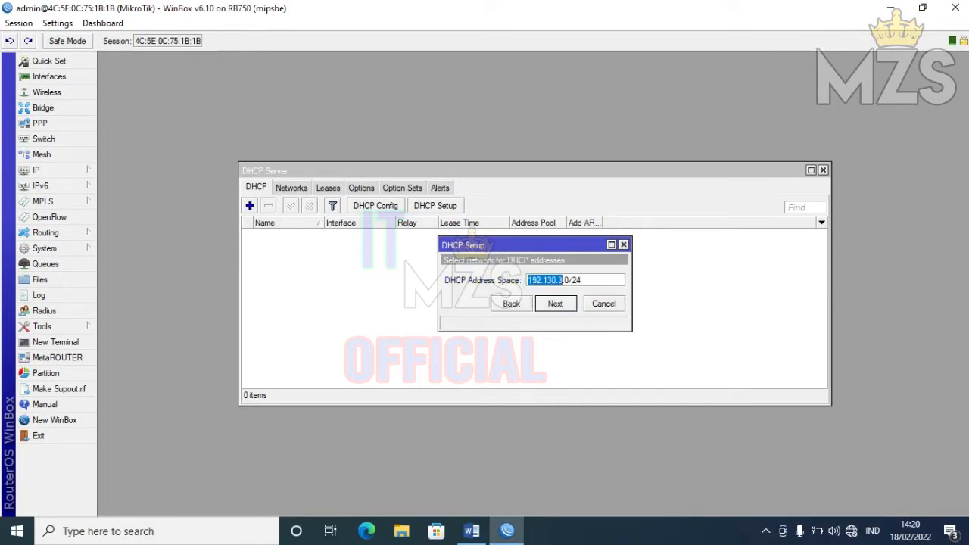
pyautogui.press('Return')
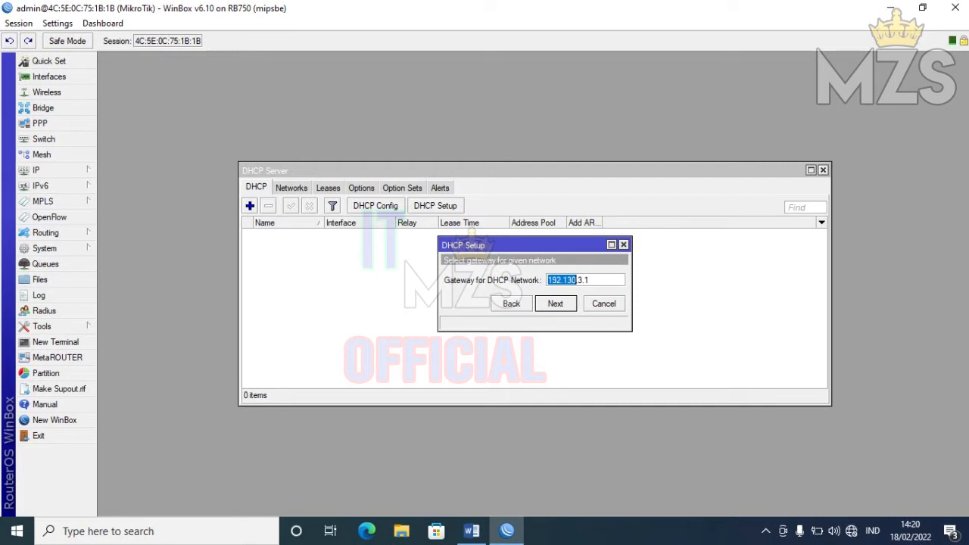
pyautogui.press('Return')
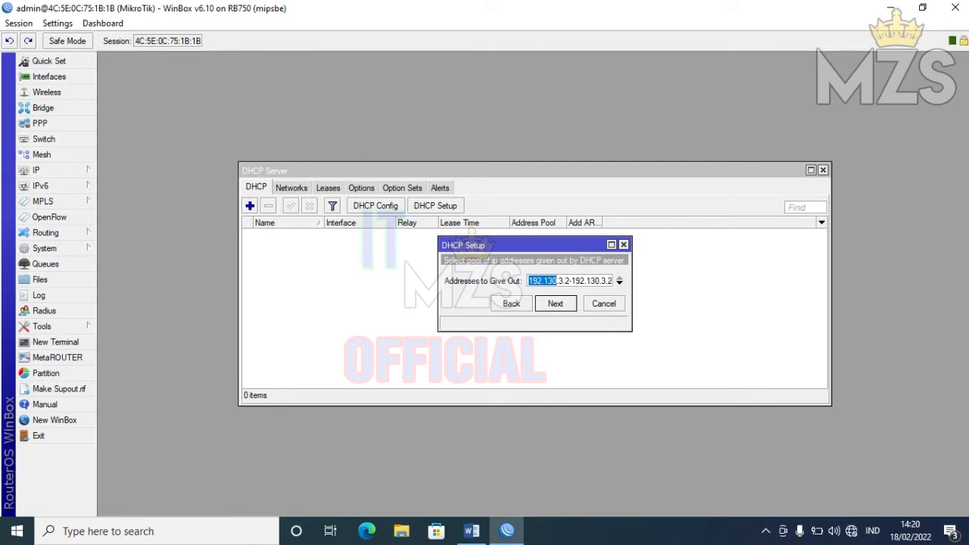
# - Set the pool to 192.130.3.100-192.130.3.254, keep DNS 8.8.8.8 and a 3-day lease
pyautogui.click(570, 281)
pyautogui.press('BackSpace')
pyautogui.write('100')
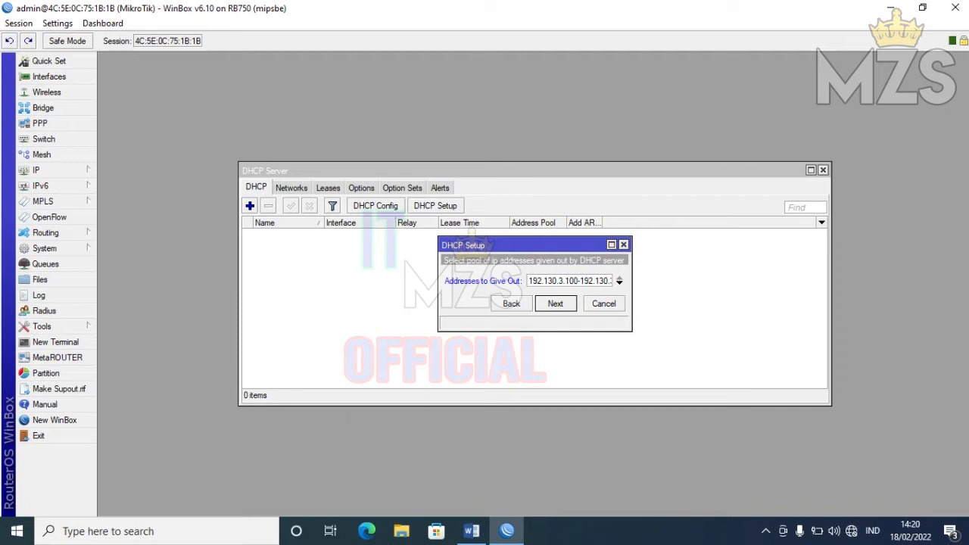
pyautogui.moveTo(589, 281); pyautogui.dragTo(620, 283)
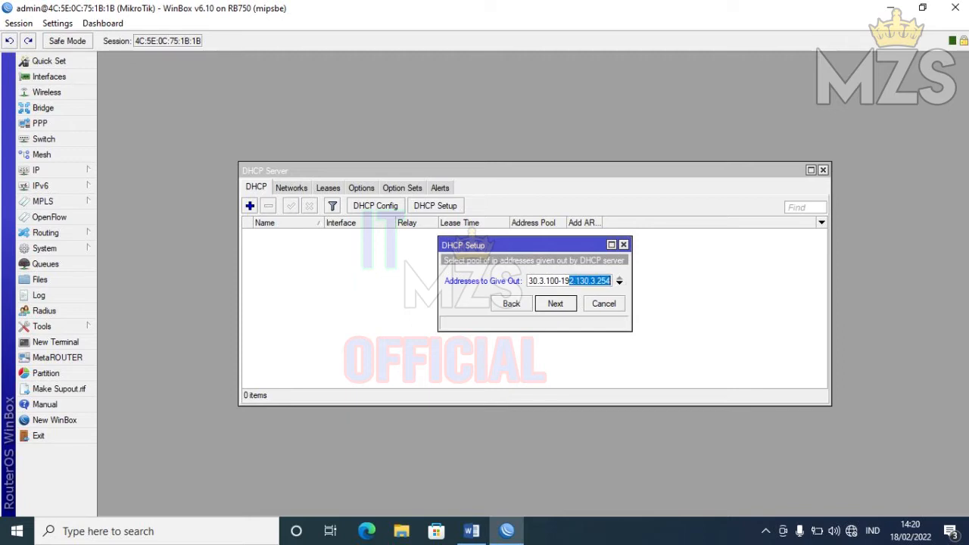
pyautogui.click(610, 281)
pyautogui.press('Return')
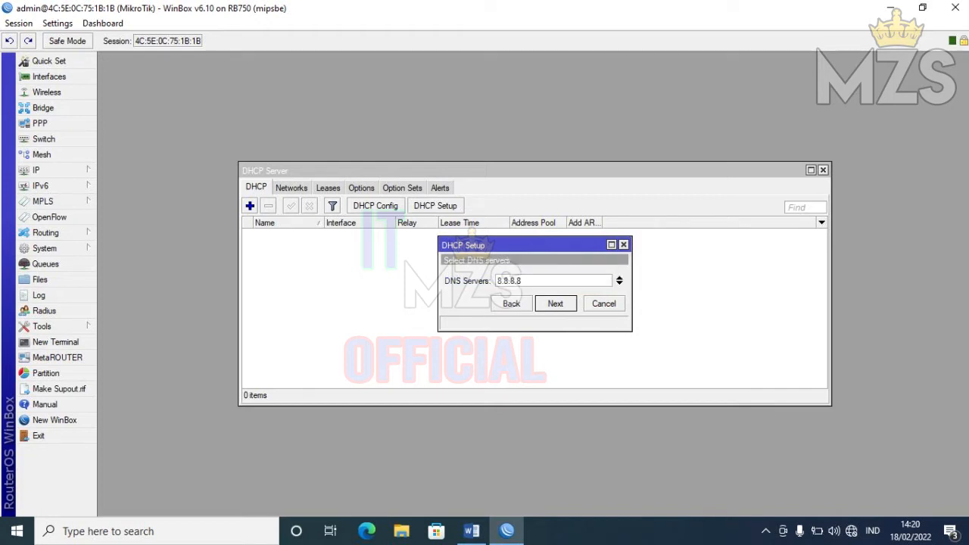
pyautogui.press('Return')
pyautogui.press('Return')
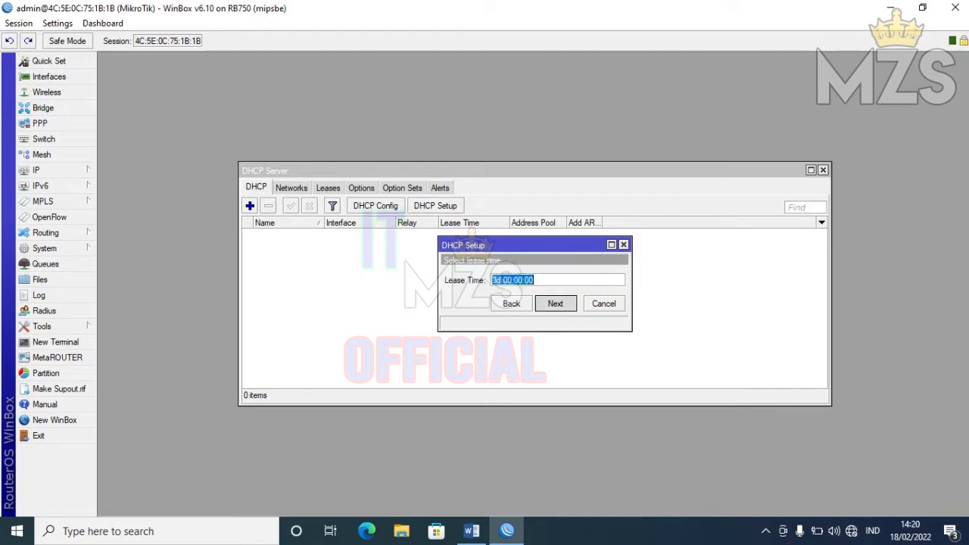
pyautogui.press('Return')
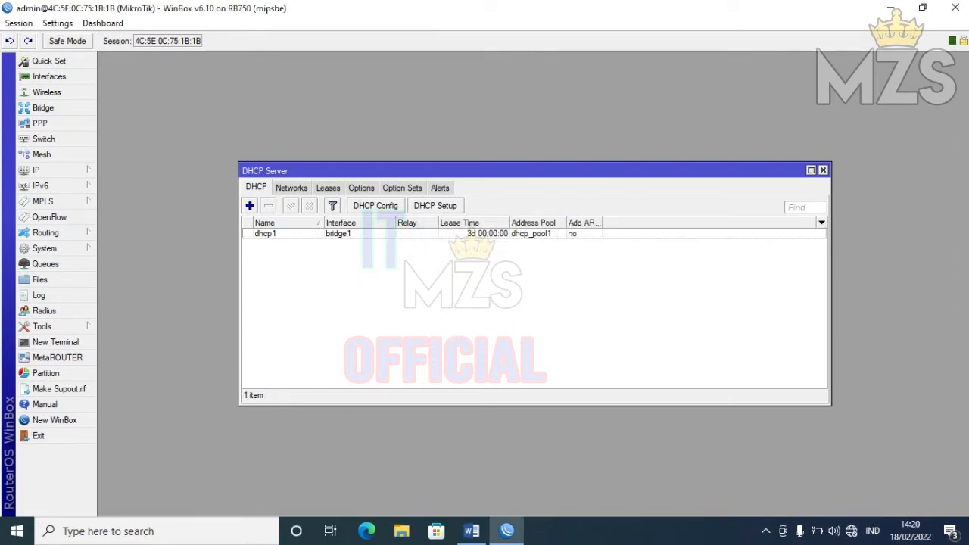
pyautogui.click(823, 170)
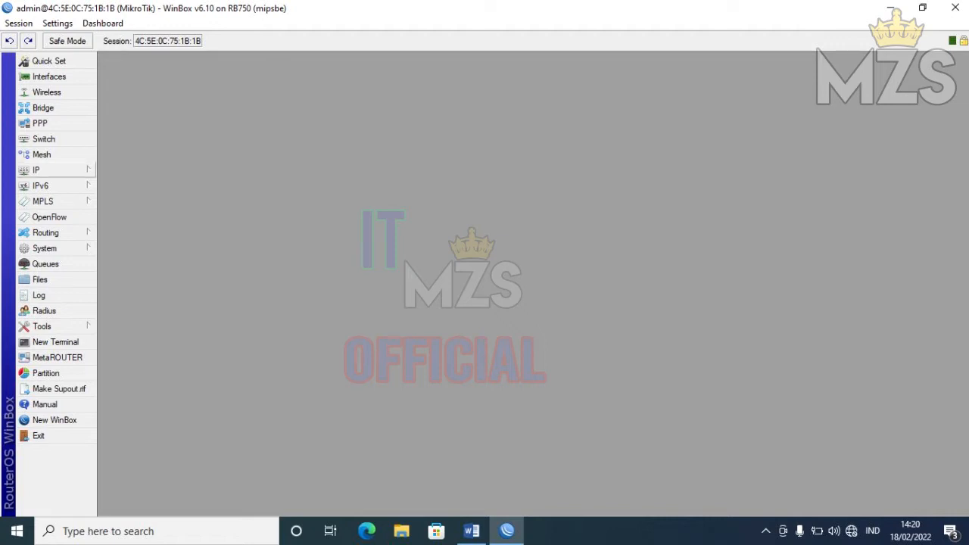
# - Add a srcnat masquerade NAT rule with out-interface ether1 and close the Firewall window
pyautogui.click(35, 169)
pyautogui.click(132, 273)
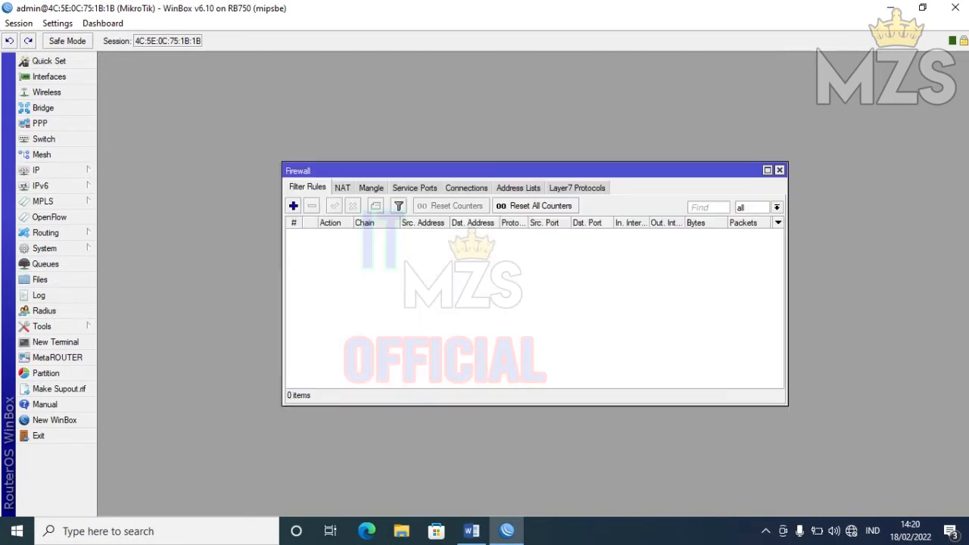
pyautogui.click(342, 188)
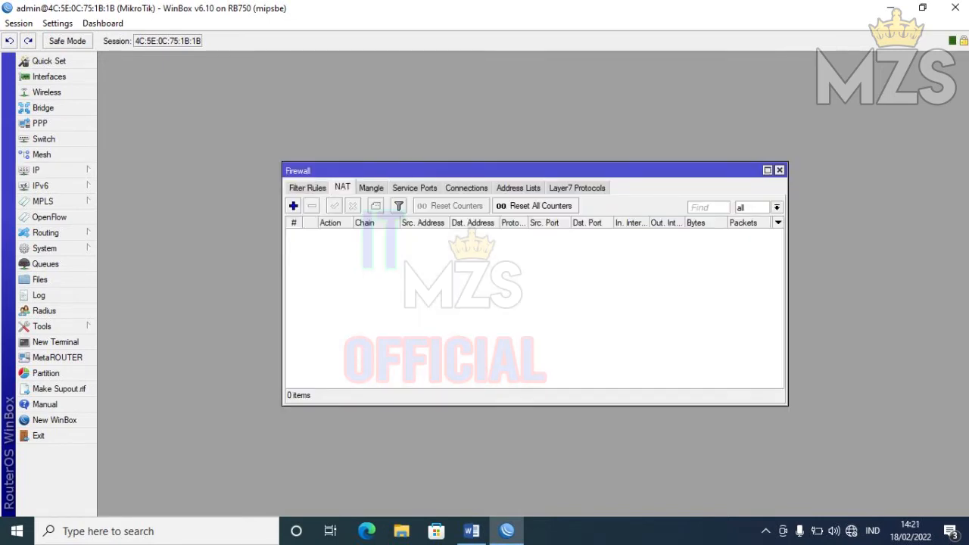
pyautogui.click(293, 205)
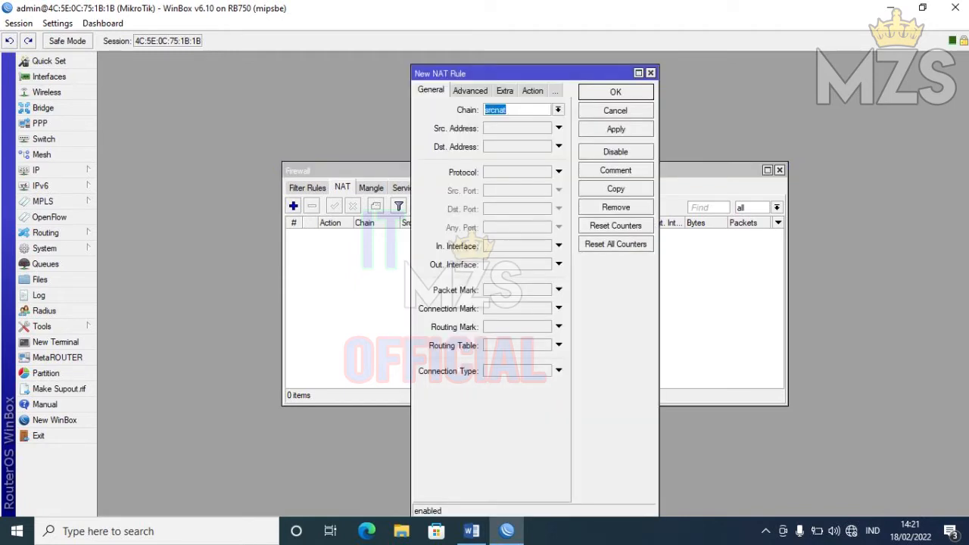
pyautogui.click(558, 264)
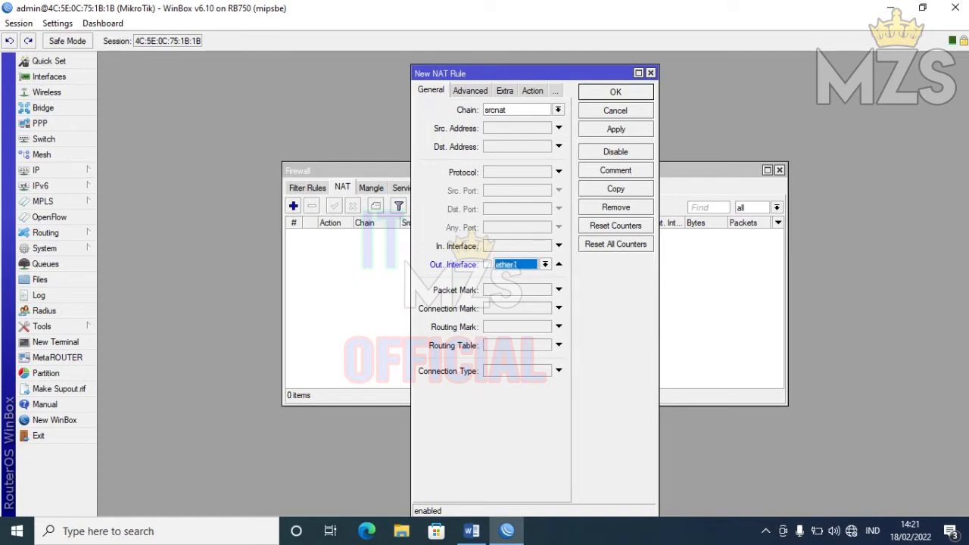
pyautogui.click(532, 91)
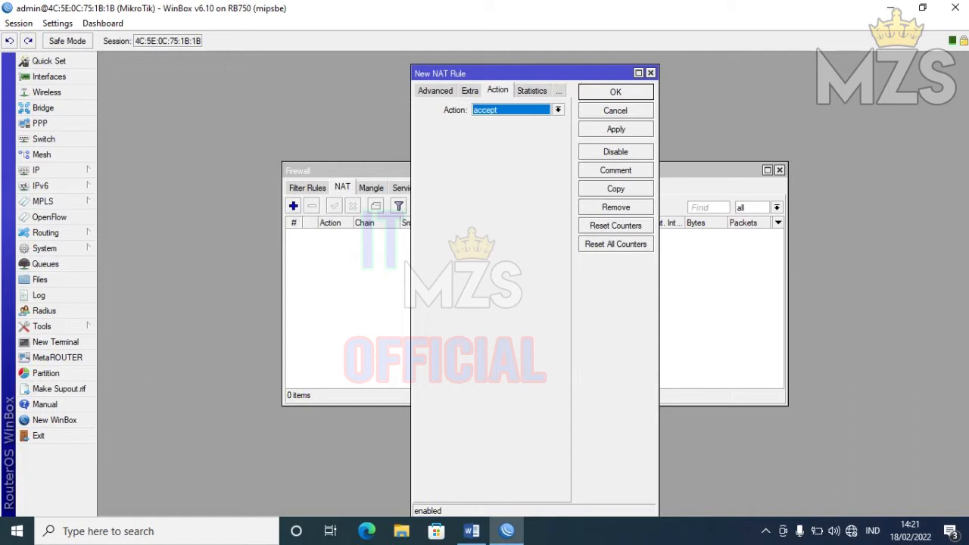
pyautogui.click(558, 110)
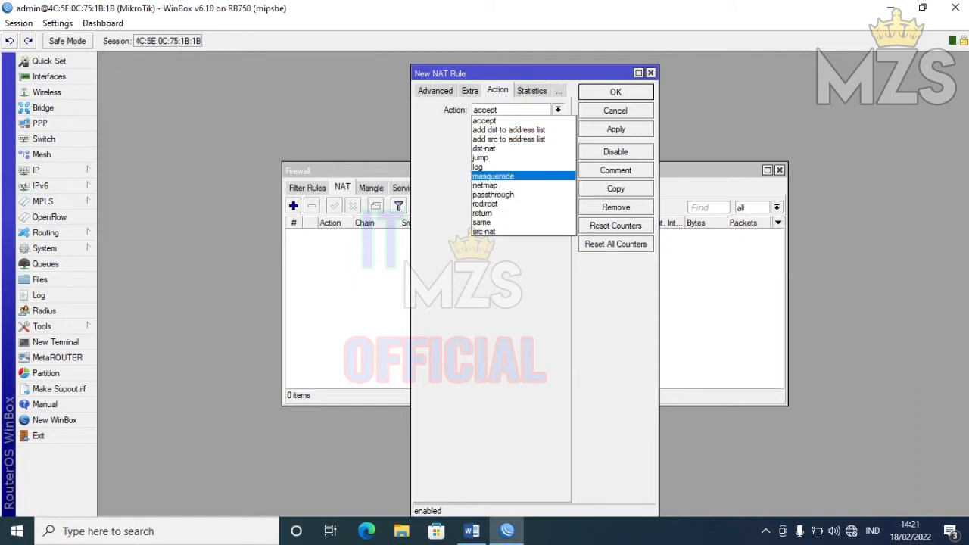
pyautogui.click(500, 176)
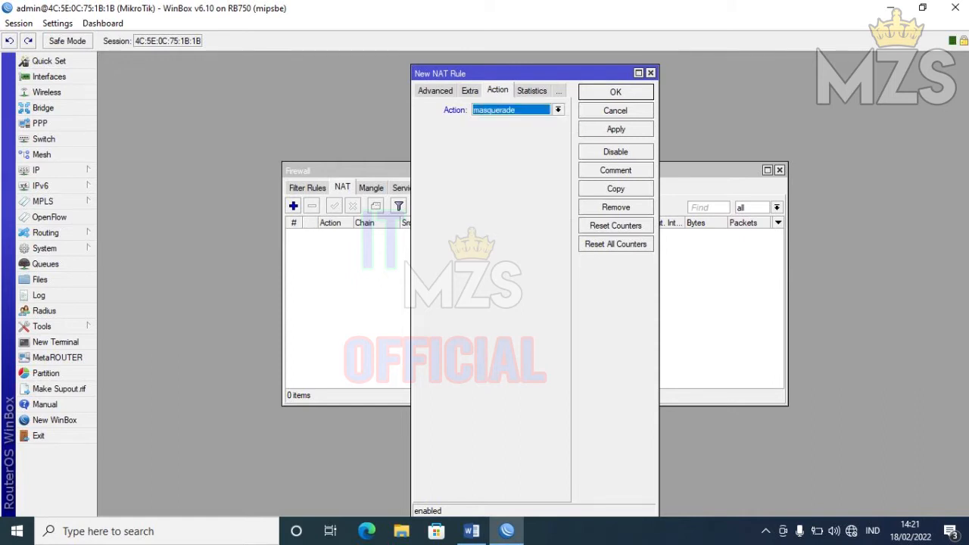
pyautogui.click(616, 129)
pyautogui.click(615, 92)
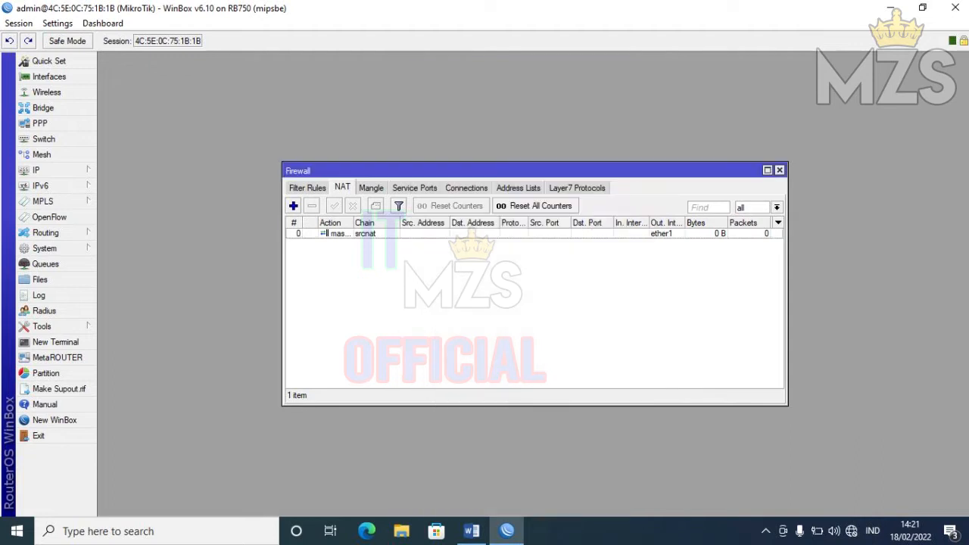
pyautogui.click(779, 169)
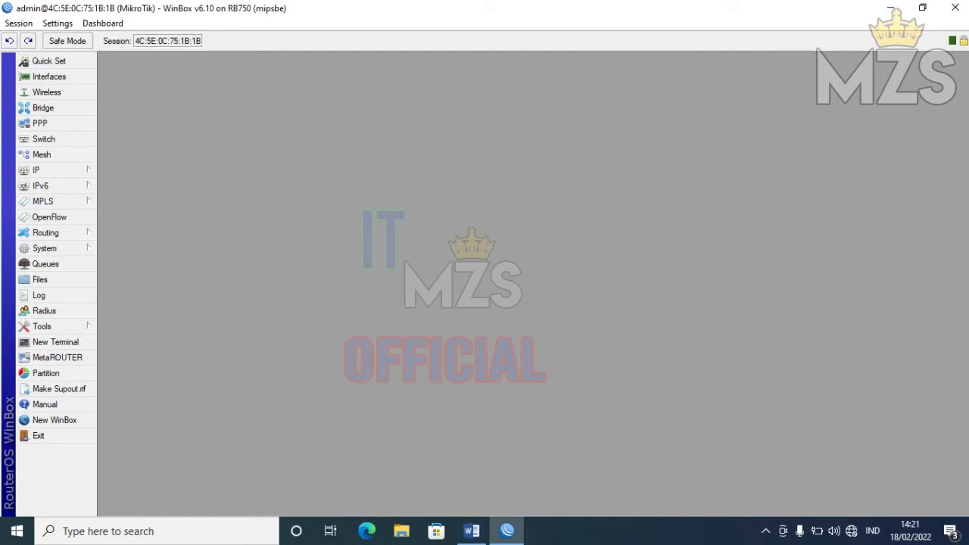
# - Close the WinBox router management session
pyautogui.click(954, 8)
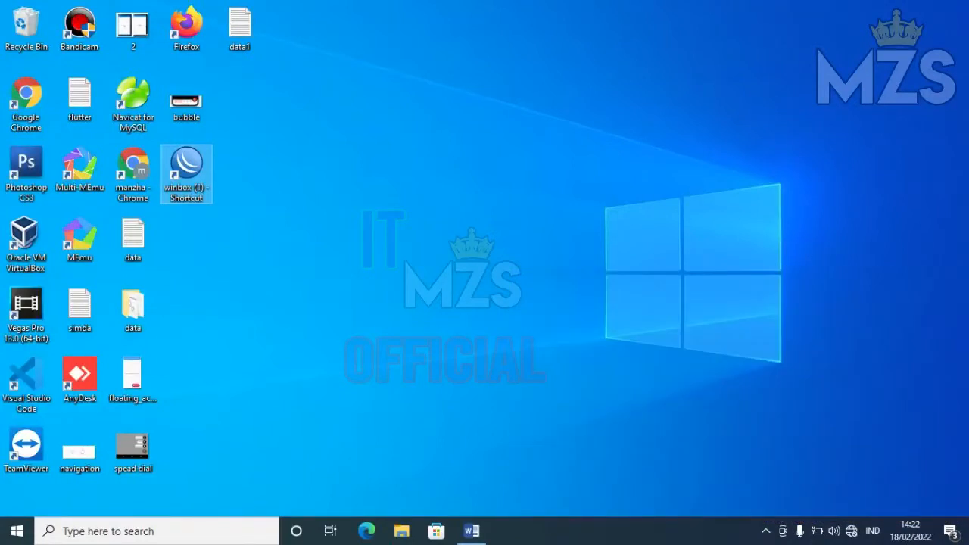
pyautogui.click(851, 531)
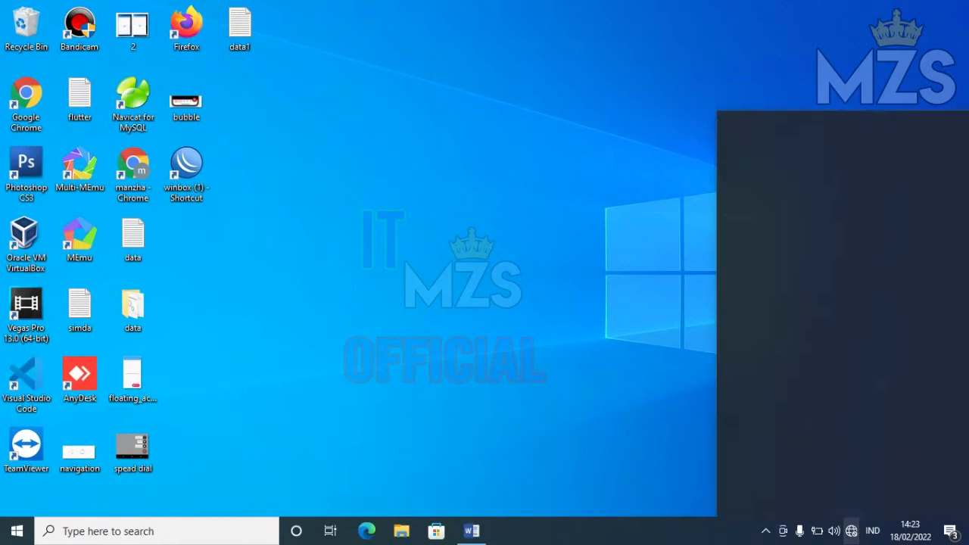
pyautogui.click(825, 441)
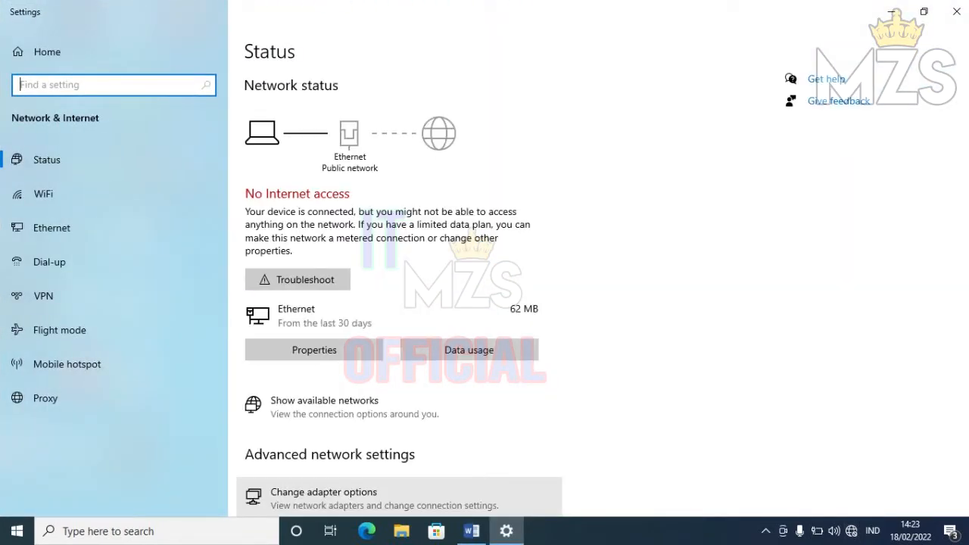
pyautogui.click(324, 496)
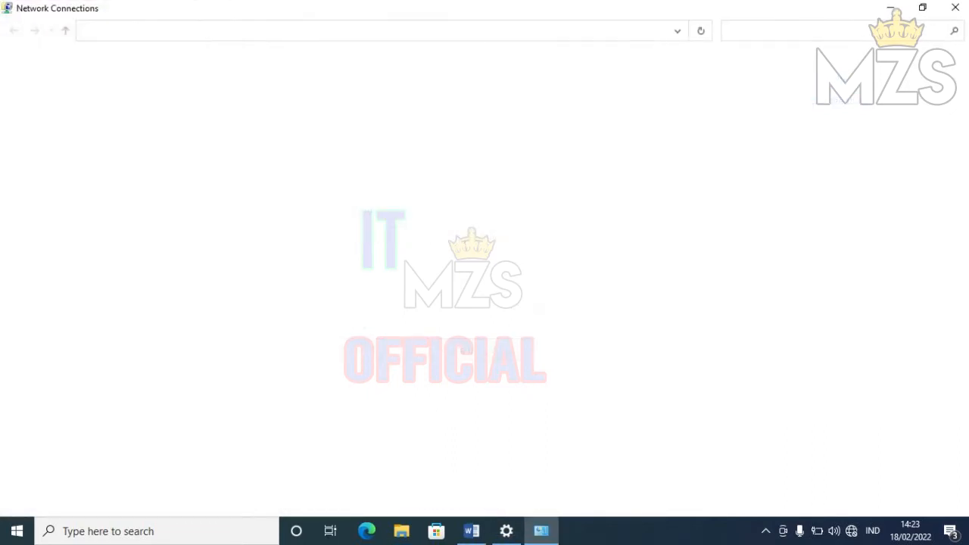
pyautogui.doubleClick(248, 91)
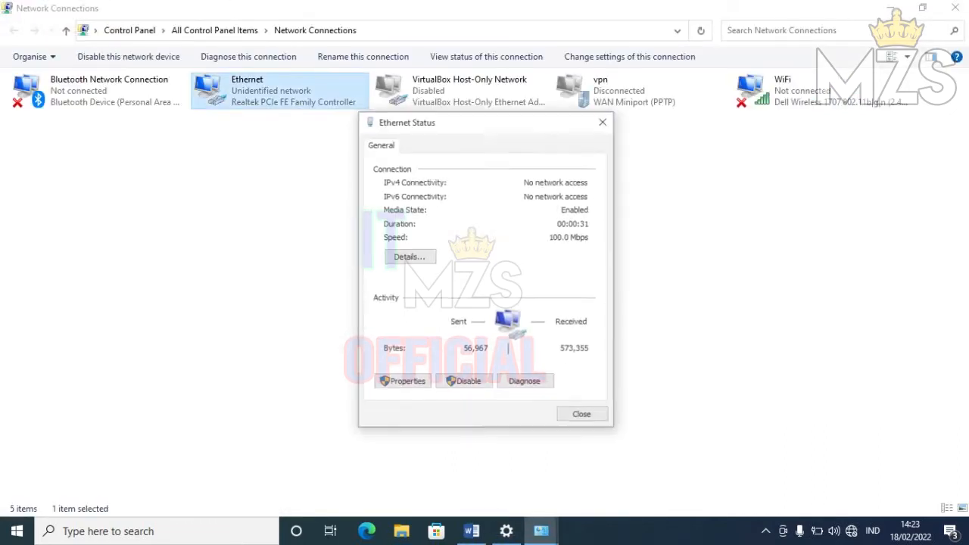
pyautogui.click(410, 256)
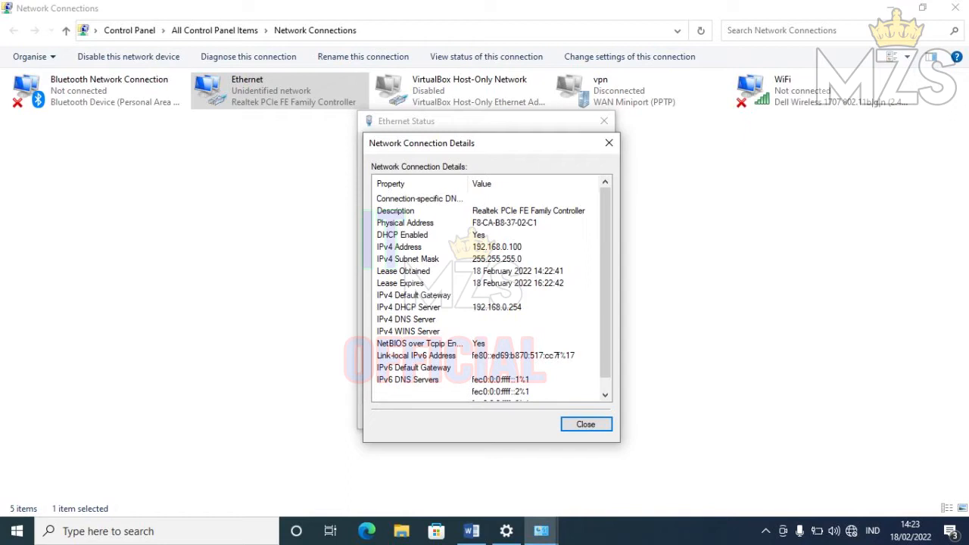
pyautogui.click(585, 424)
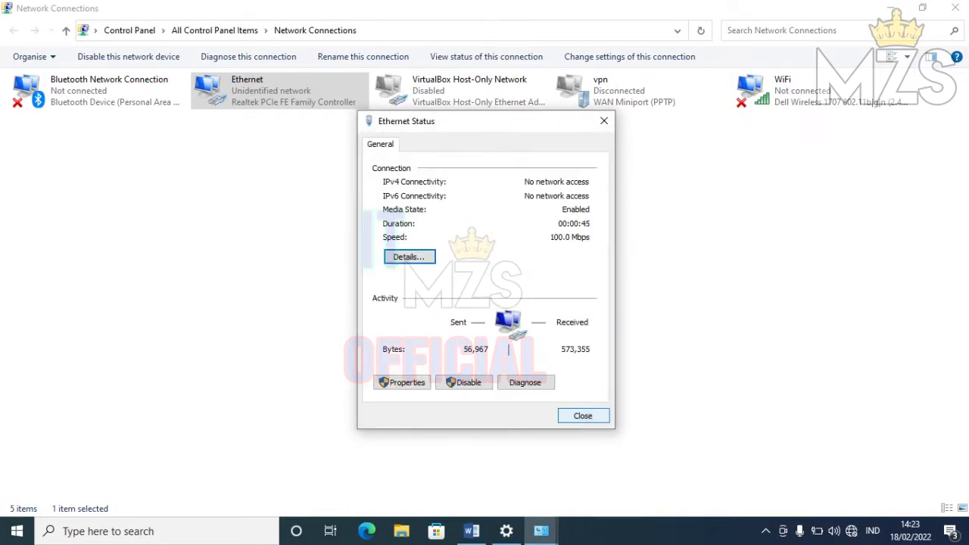
pyautogui.click(581, 416)
pyautogui.click(955, 7)
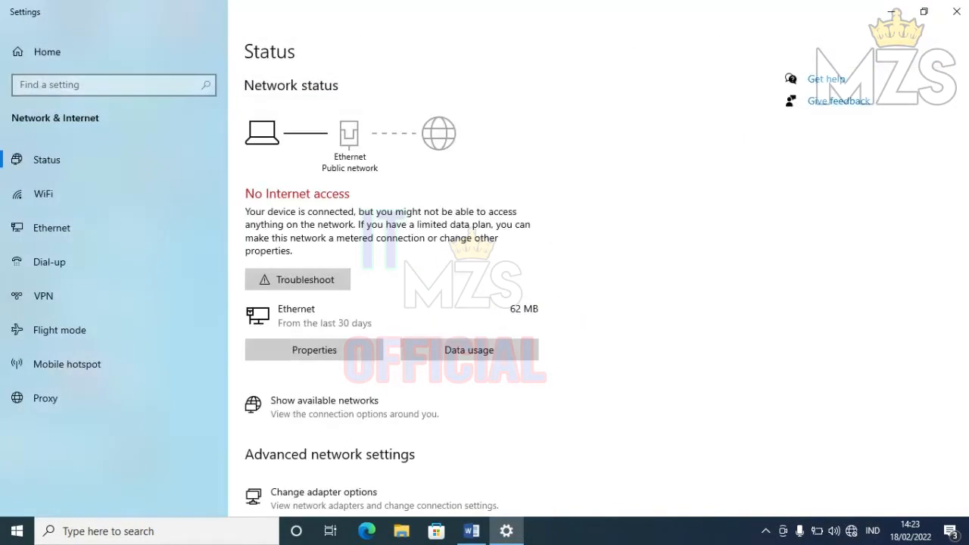
pyautogui.click(957, 12)
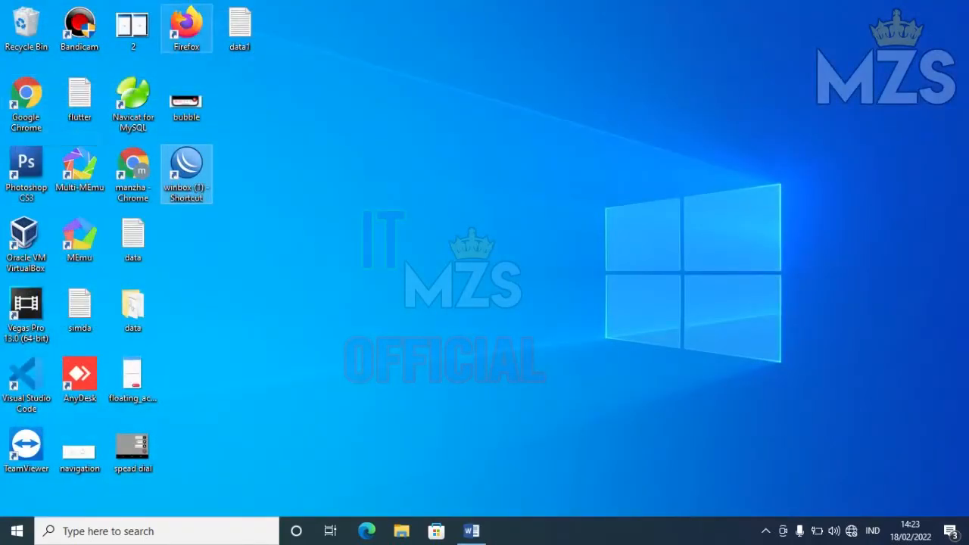
# - In Chrome, log into the access point at 192.168.0.254 with the router login, declining to save the password
pyautogui.doubleClick(25, 99)
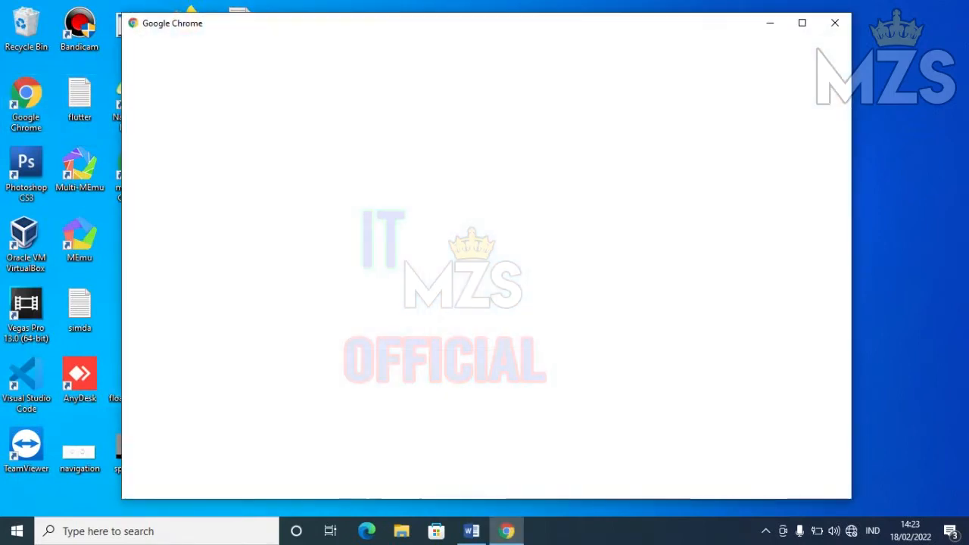
pyautogui.click(487, 286)
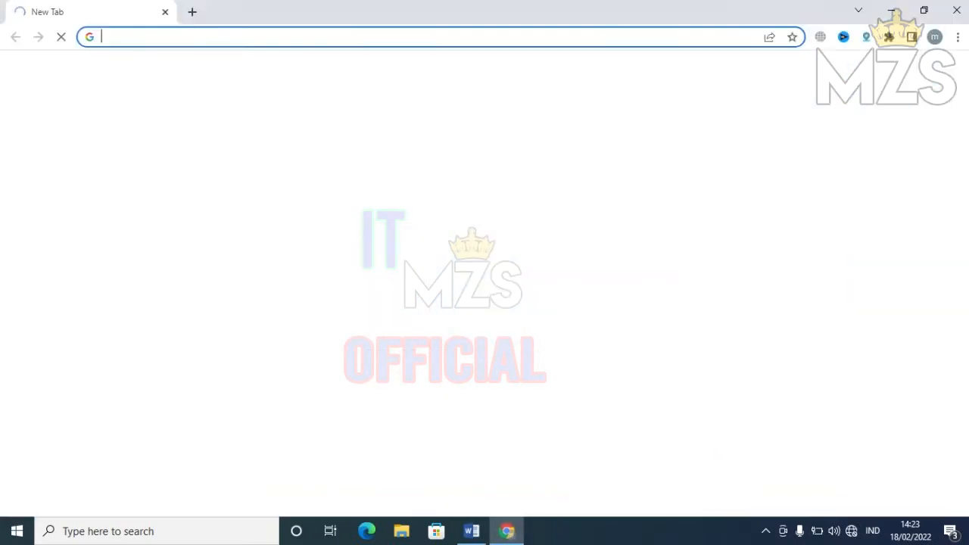
pyautogui.write('192.')
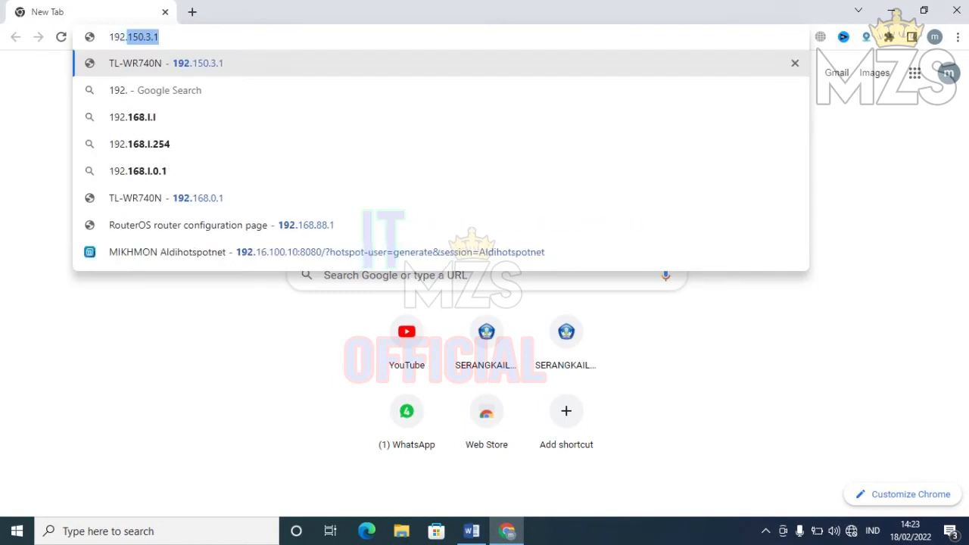
pyautogui.write('168.')
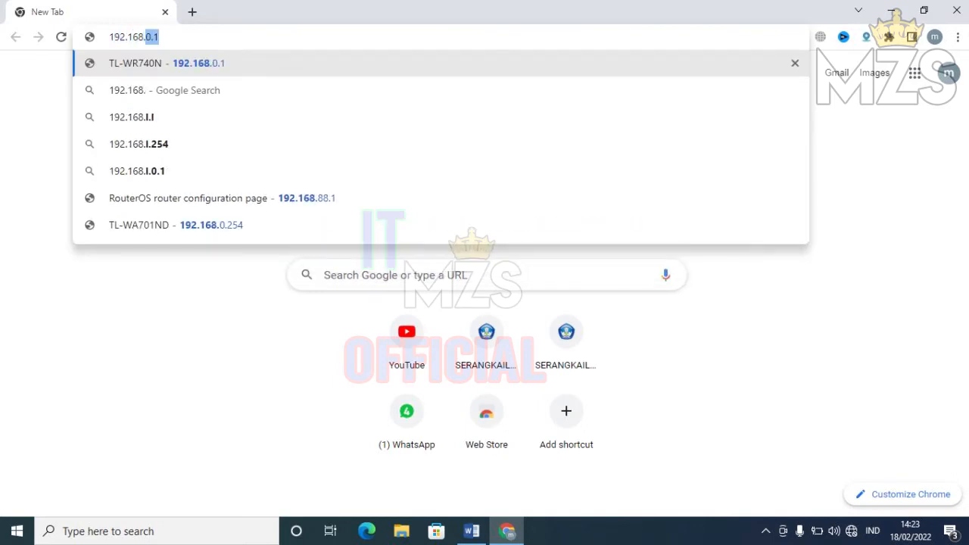
pyautogui.write('0.254')
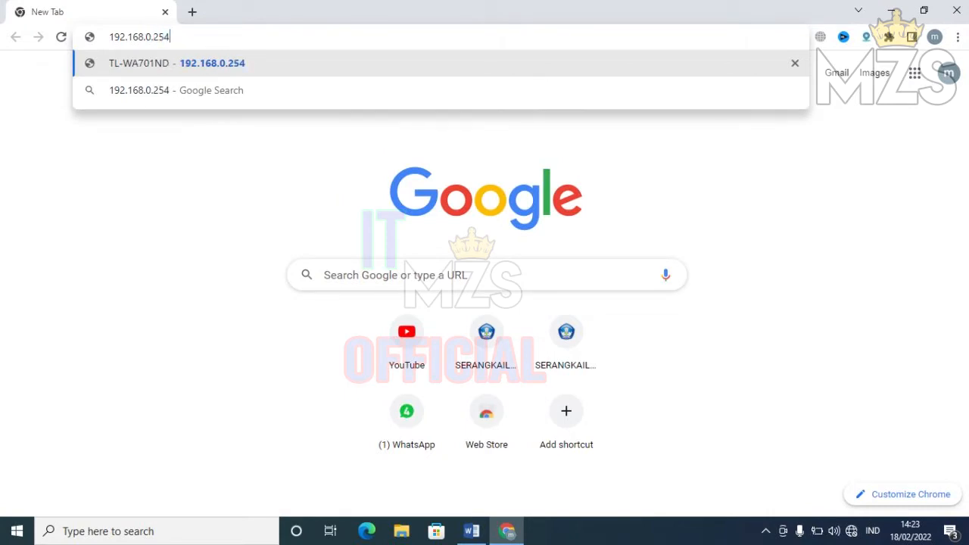
pyautogui.press('Return')
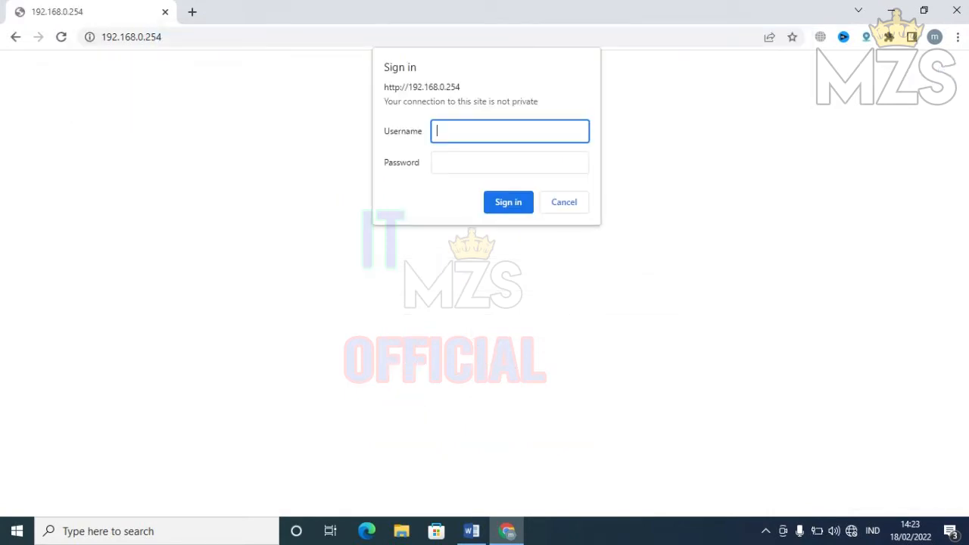
pyautogui.write('admin')
pyautogui.press('Tab')
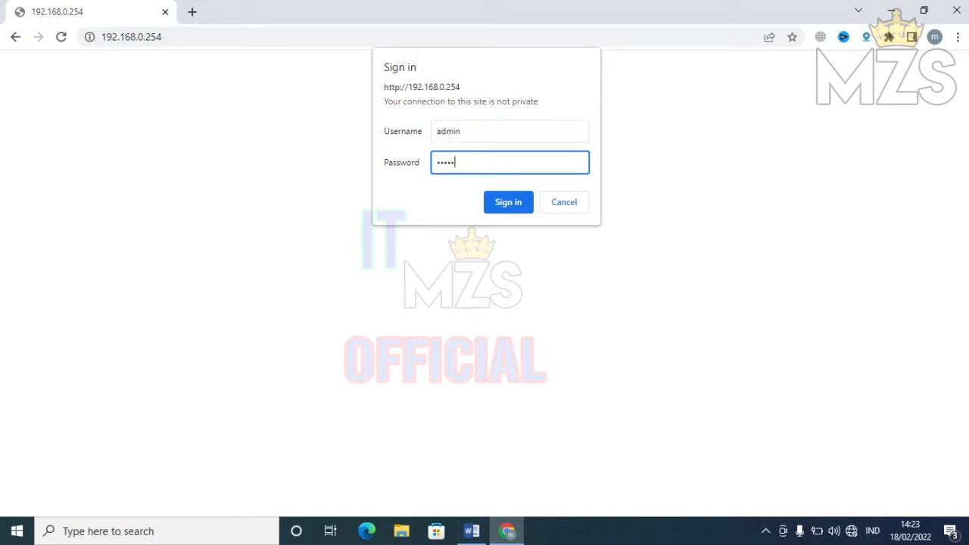
pyautogui.press('Return')
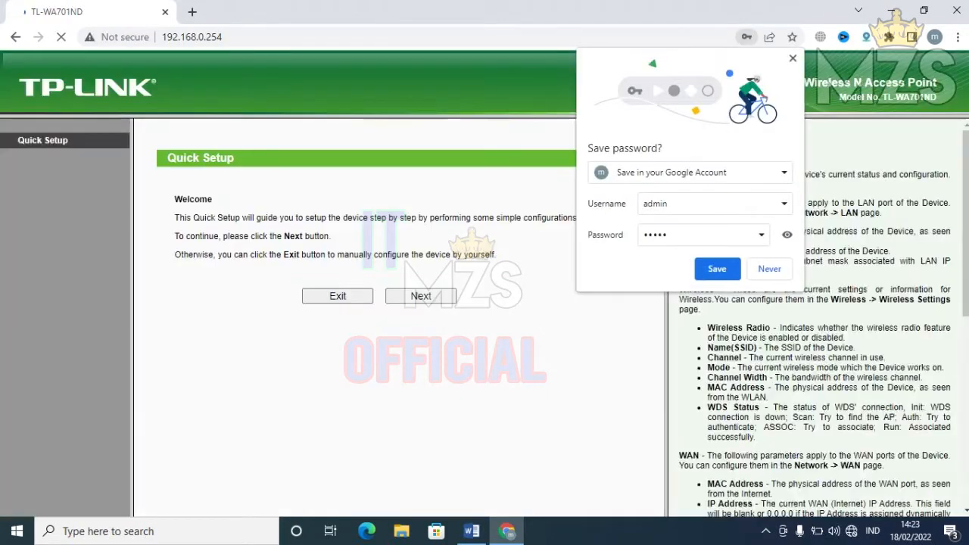
pyautogui.click(792, 58)
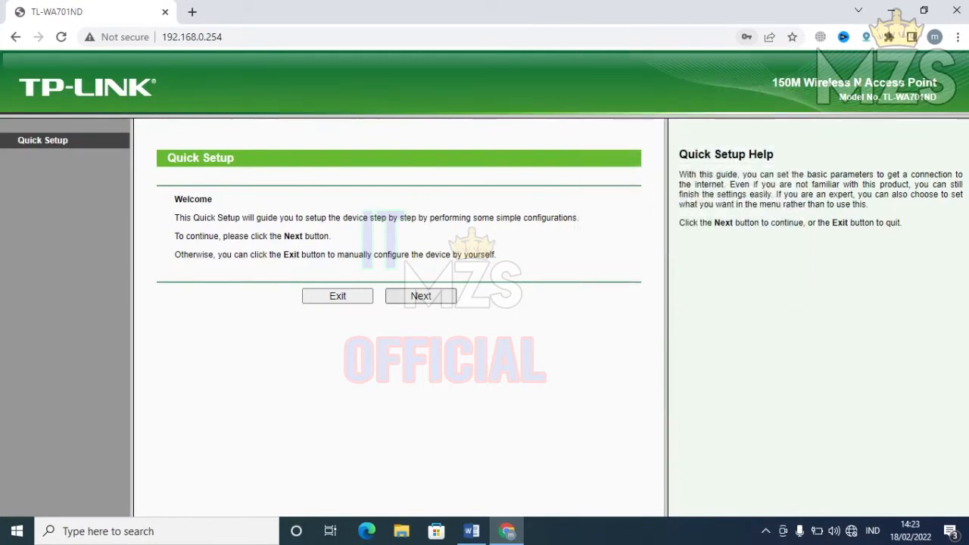
# - Review the task sheet in Word, briefly switching back to the access point page
pyautogui.click(471, 530)
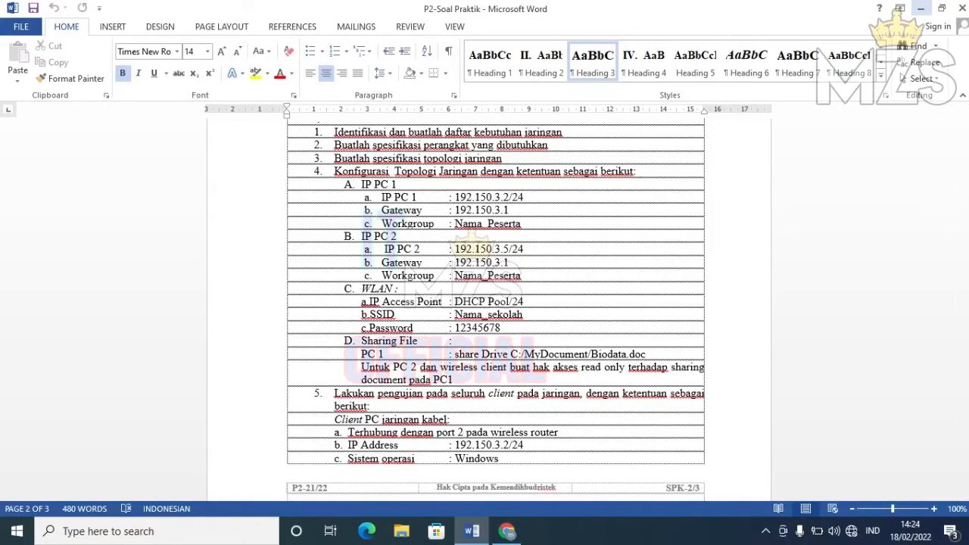
pyautogui.click(921, 8)
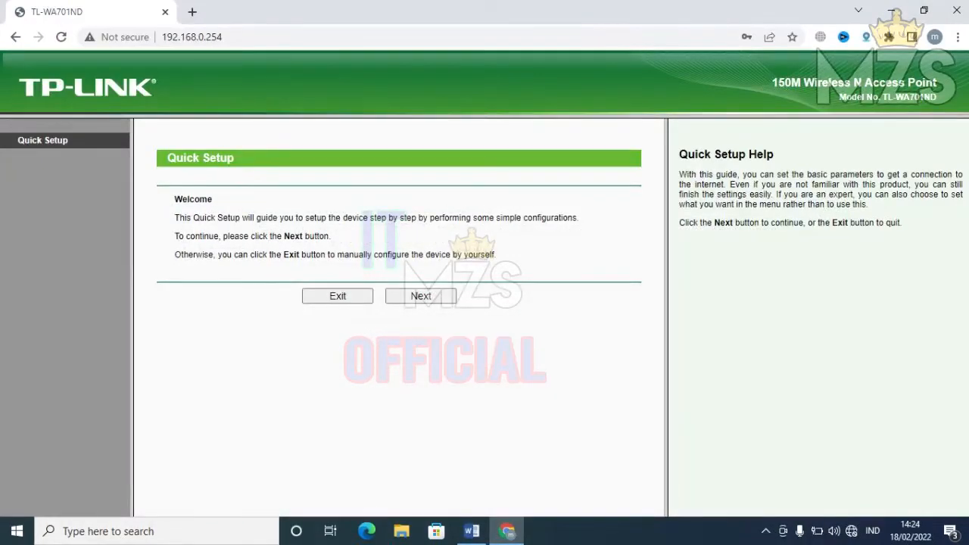
pyautogui.click(471, 531)
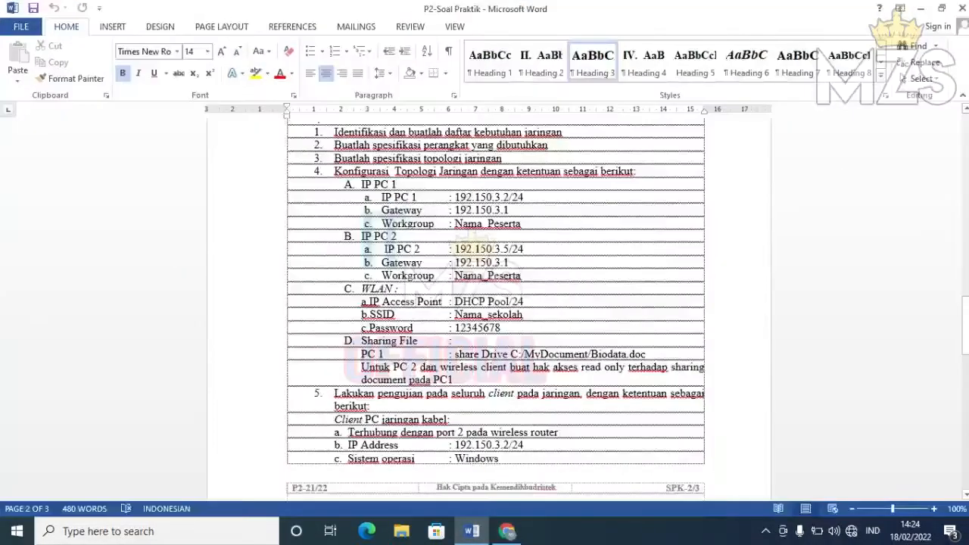
pyautogui.moveTo(966, 326); pyautogui.dragTo(965, 304)
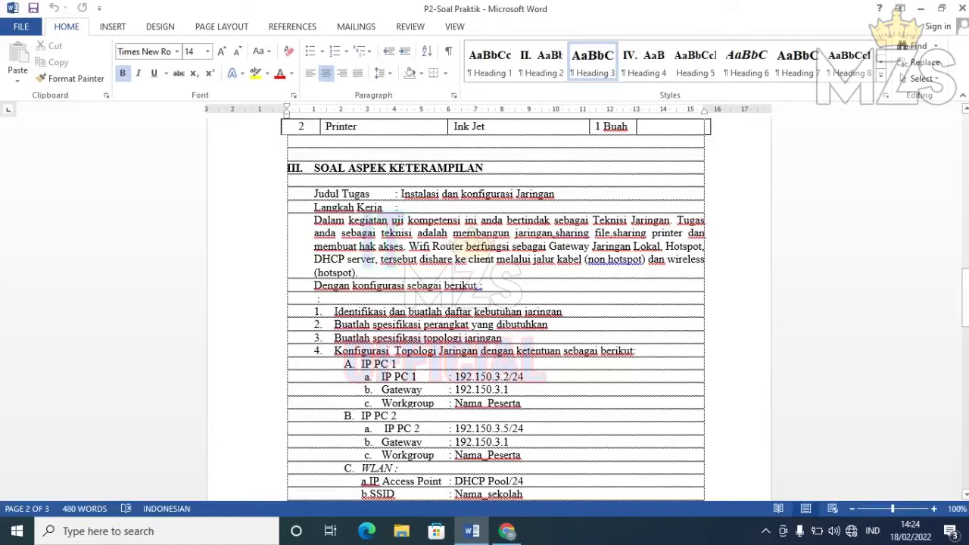
# - Bold the gateway phrase and the words 'DHCP server' in the task sheet
pyautogui.moveTo(485, 246); pyautogui.dragTo(662, 246)
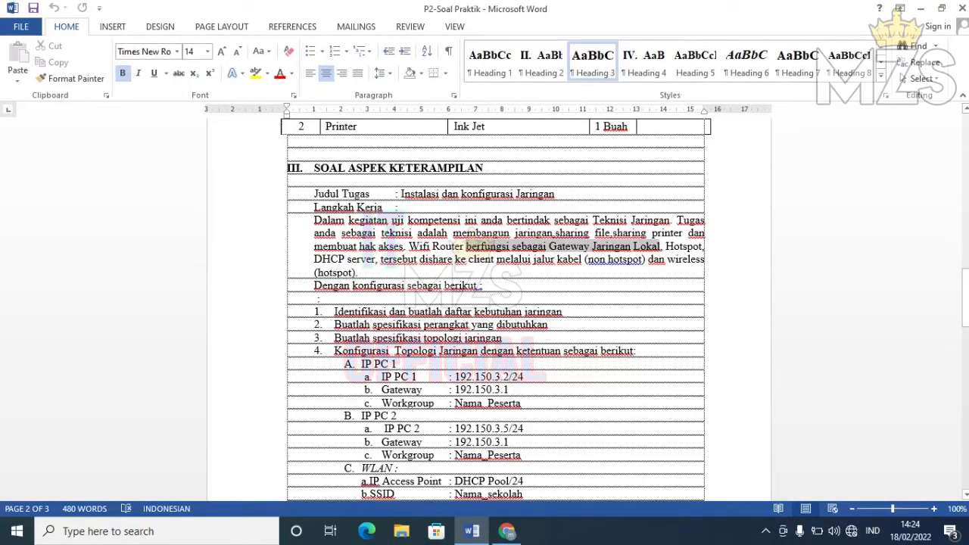
pyautogui.hotkey('ctrl', 'b')
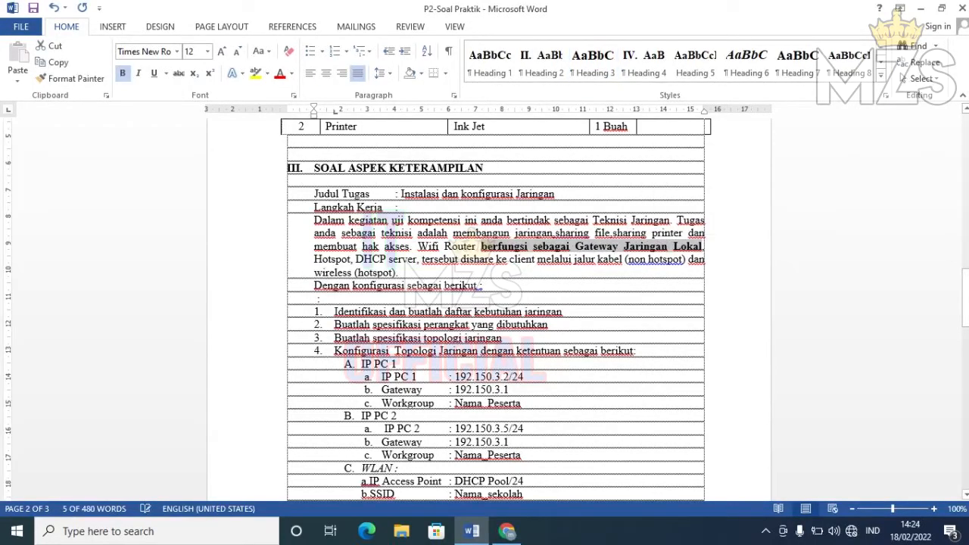
pyautogui.click(483, 285)
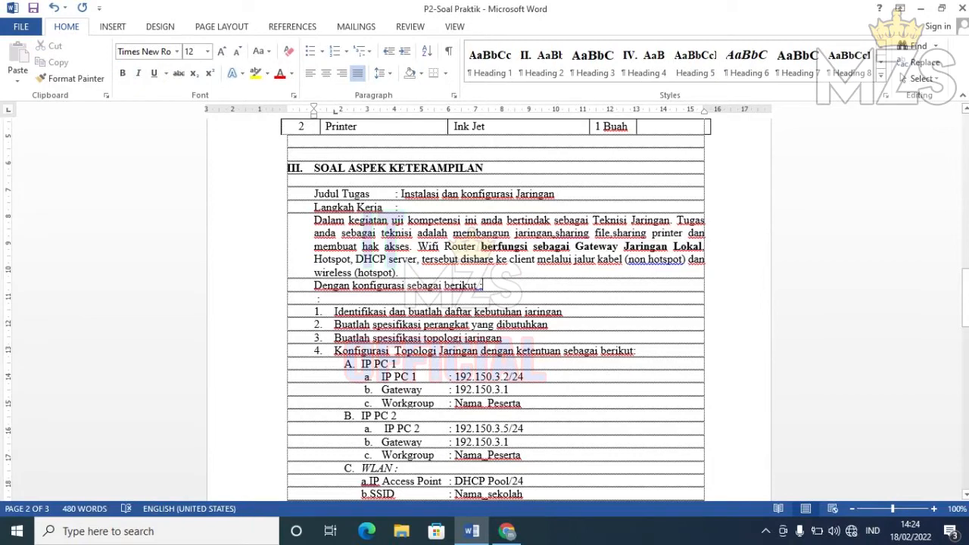
pyautogui.moveTo(356, 259); pyautogui.dragTo(416, 259)
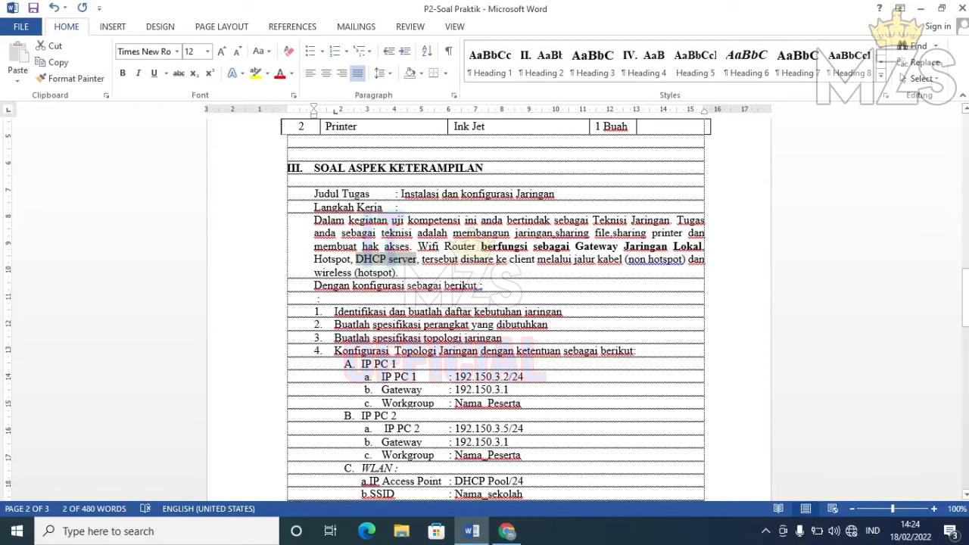
pyautogui.hotkey('ctrl', 'b')
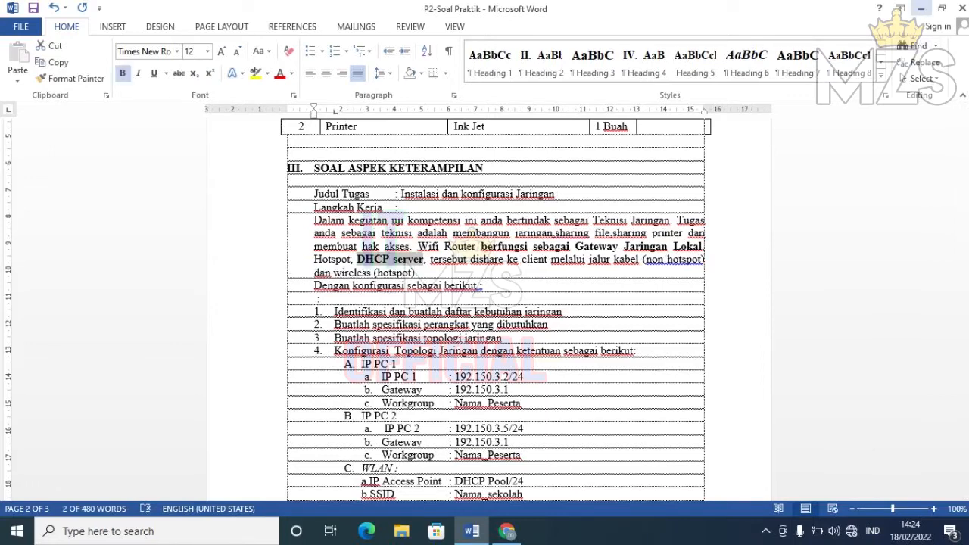
pyautogui.click(921, 8)
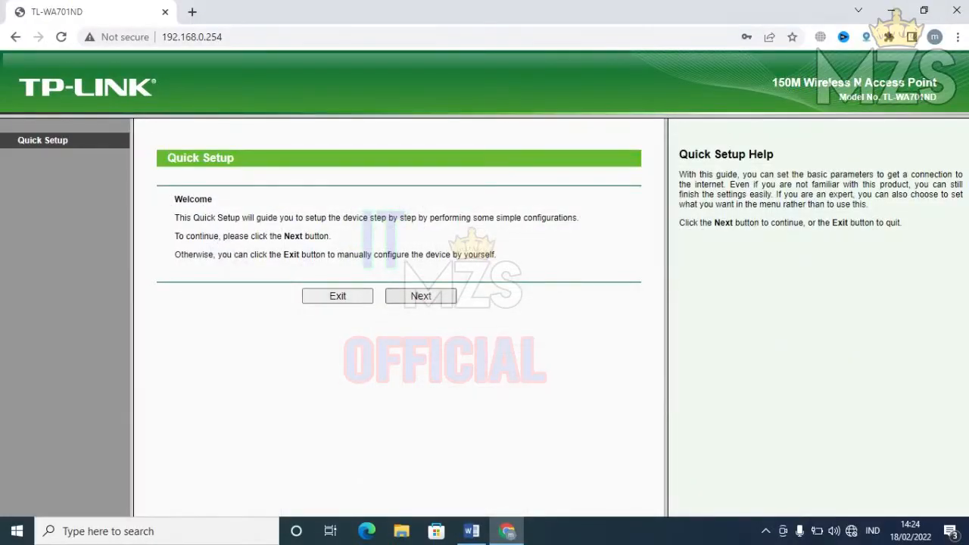
# - Start Quick Setup and keep Access Point mode to reach the wireless settings
pyautogui.click(420, 296)
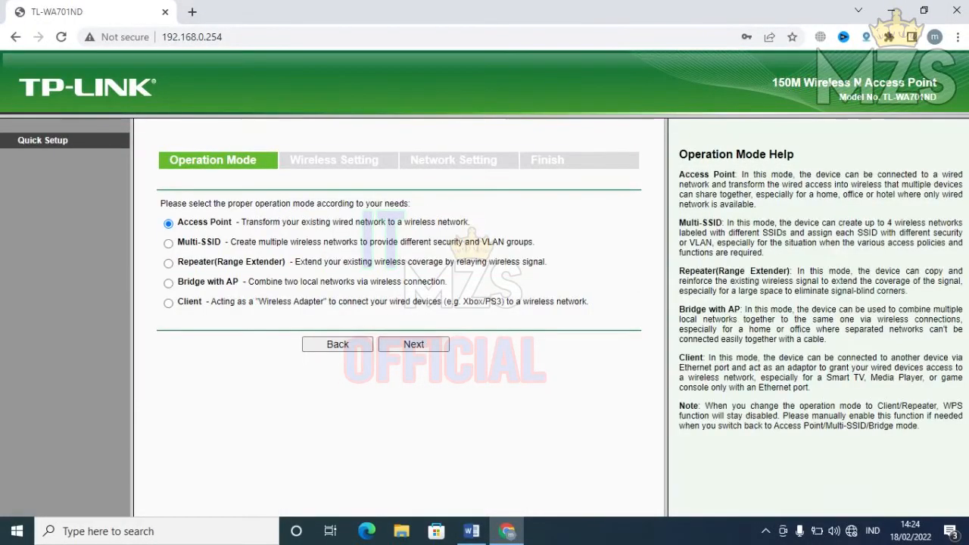
pyautogui.click(413, 344)
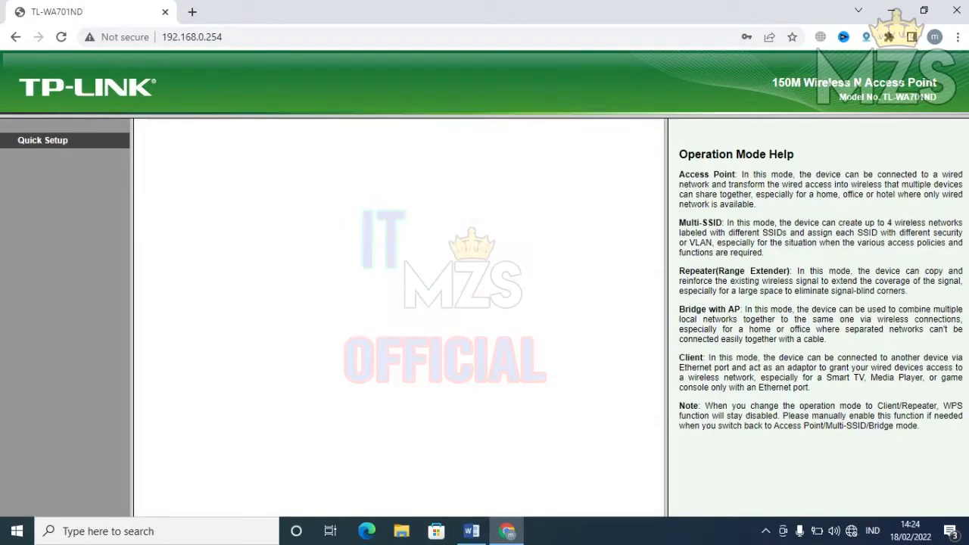
pyautogui.tripleClick(348, 204)
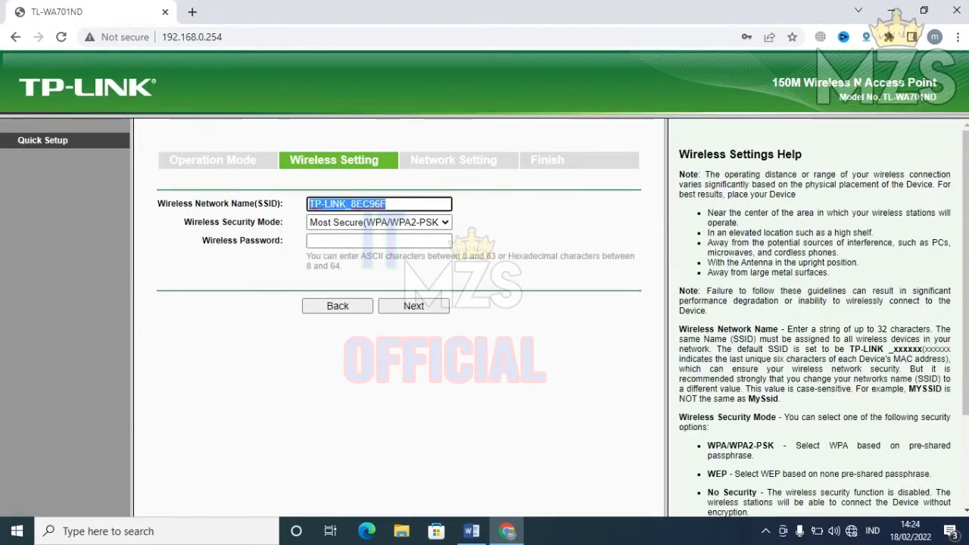
# - Check the SSID requirement in the task sheet, then select the whole current network name TP-LINK_8EC96F
pyautogui.click(472, 531)
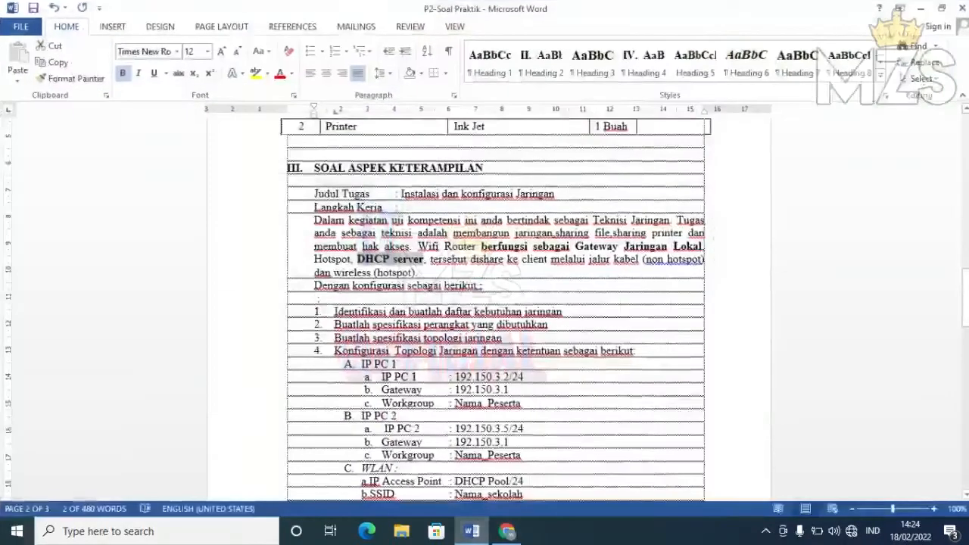
pyautogui.moveTo(966, 297); pyautogui.dragTo(966, 341)
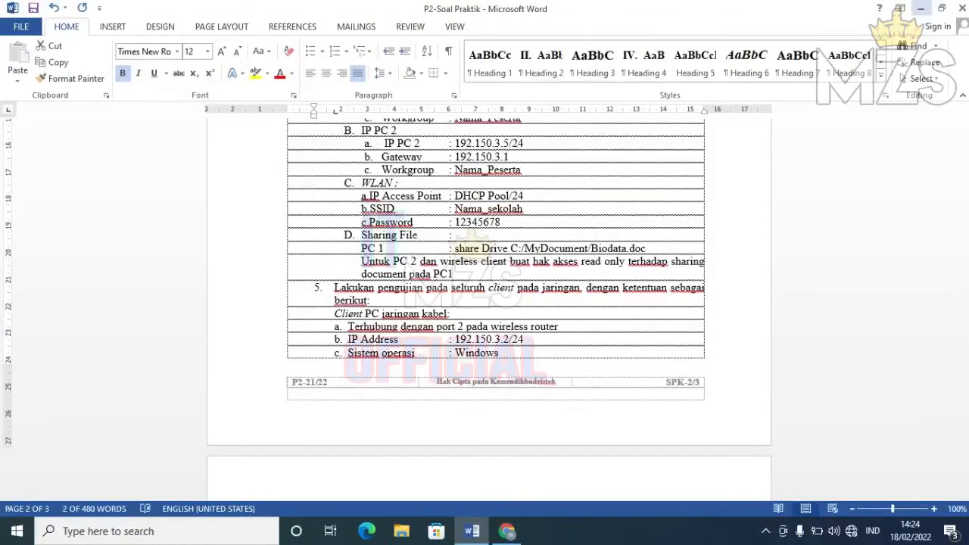
pyautogui.click(921, 8)
pyautogui.click(379, 241)
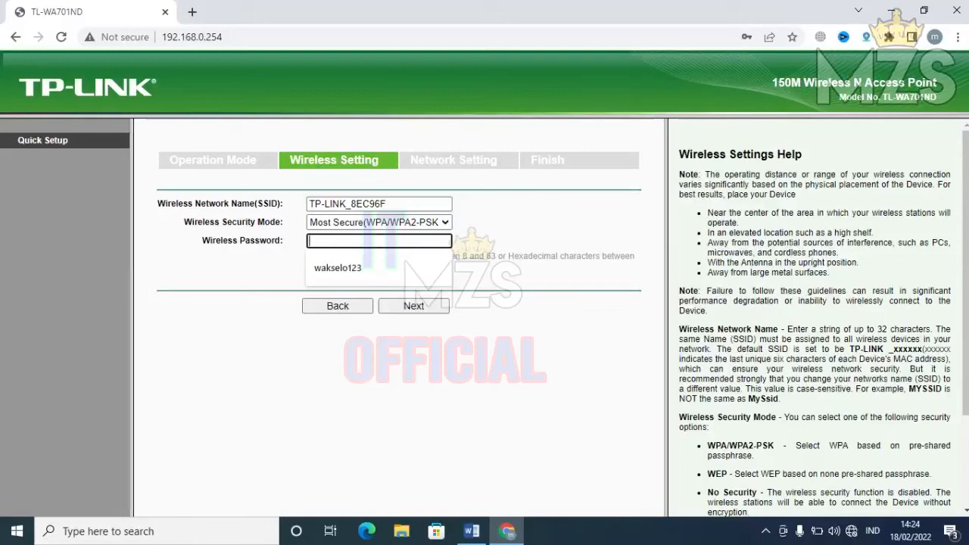
pyautogui.click(415, 204)
pyautogui.hotkey('ctrl', 'a')
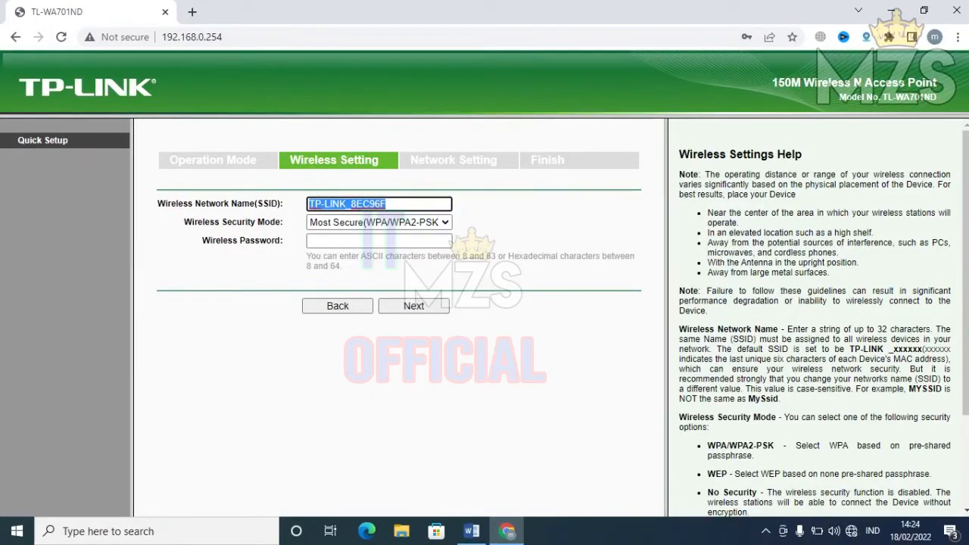
# - Change the wireless network name (SSID) to 'SMK CINTA INDONESIA'
pyautogui.write('SMK NEGERI')
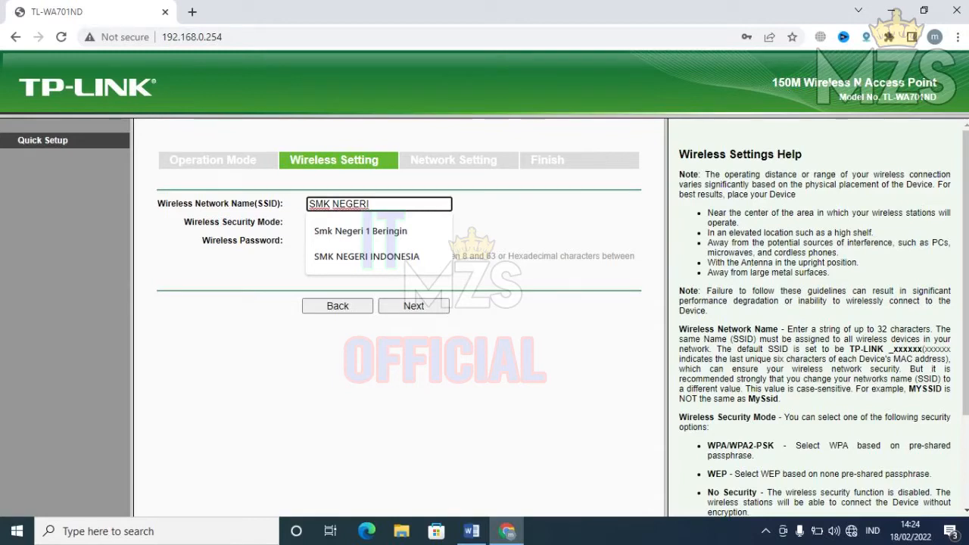
pyautogui.press('BackSpace')
pyautogui.press('BackSpace')
pyautogui.press('BackSpace')
pyautogui.press('BackSpace')
pyautogui.press('BackSpace')
pyautogui.press('BackSpace')
pyautogui.write('CINTA')
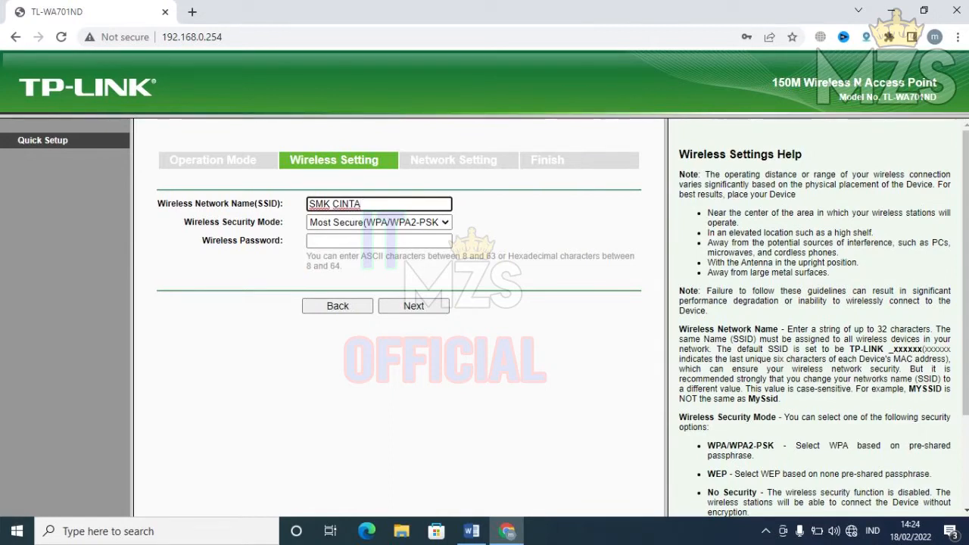
pyautogui.write(' INDONESIA')
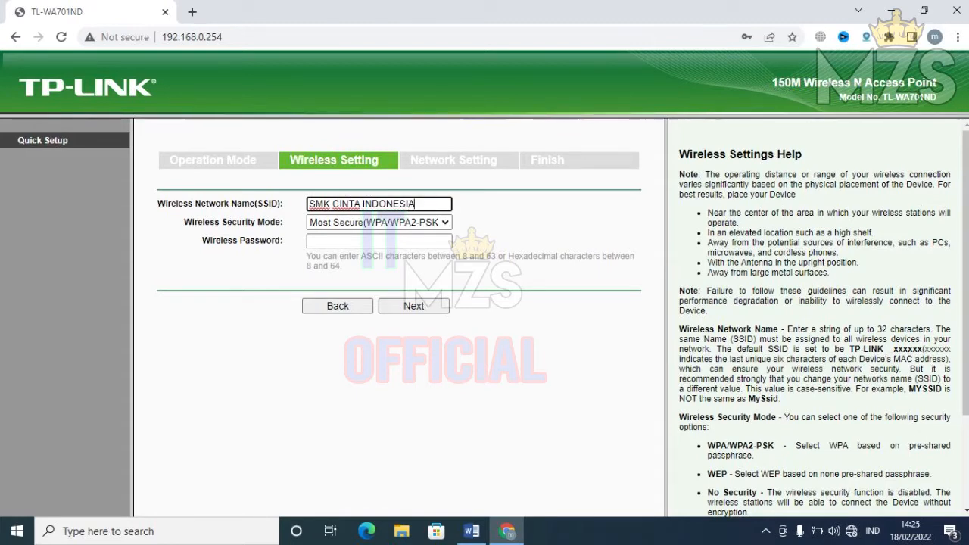
pyautogui.click(500, 227)
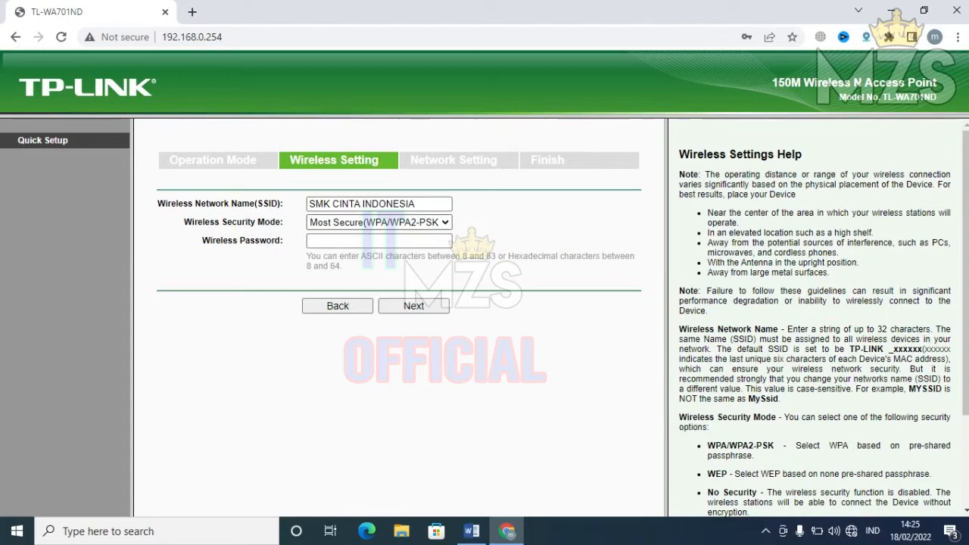
# - Keep WPA/WPA2-PSK security and enter the wireless password
pyautogui.click(444, 223)
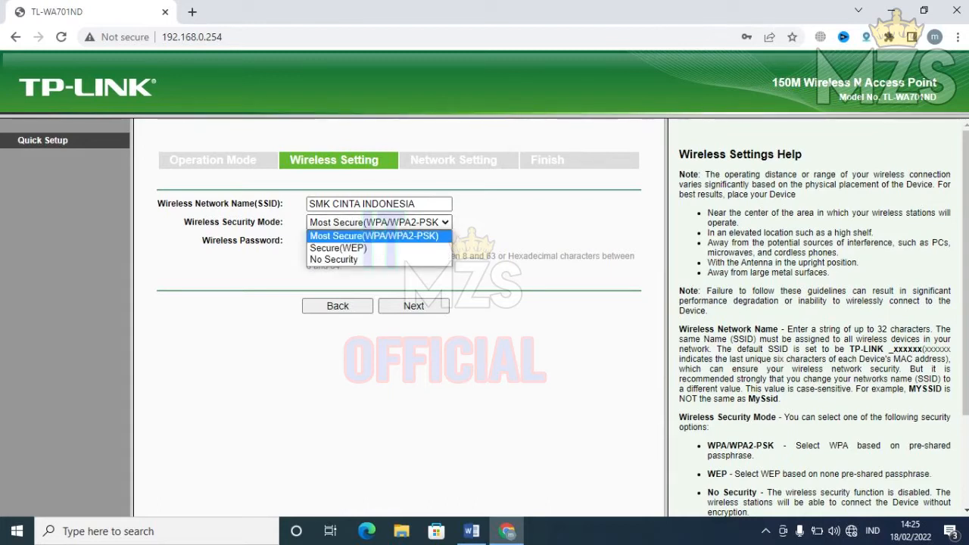
pyautogui.click(374, 236)
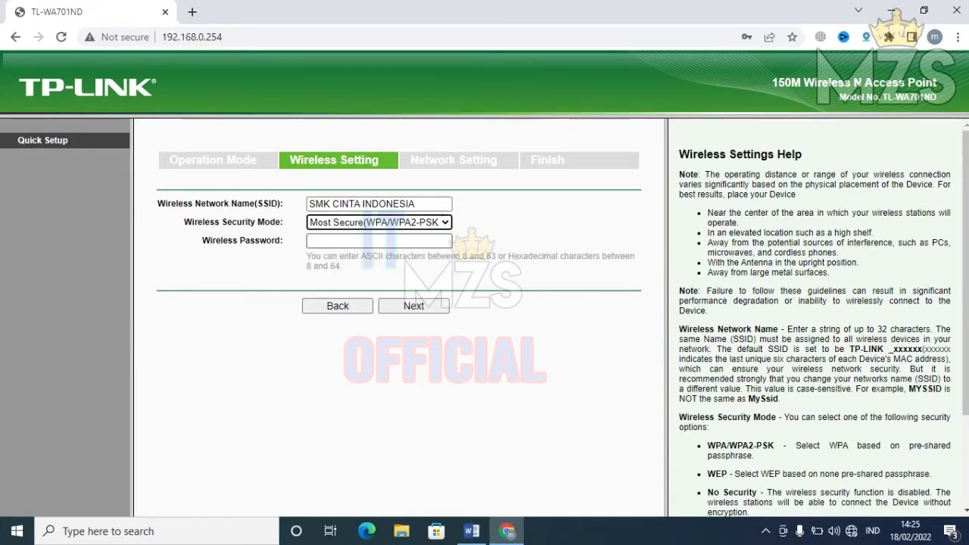
pyautogui.click(379, 241)
pyautogui.write('12345678')
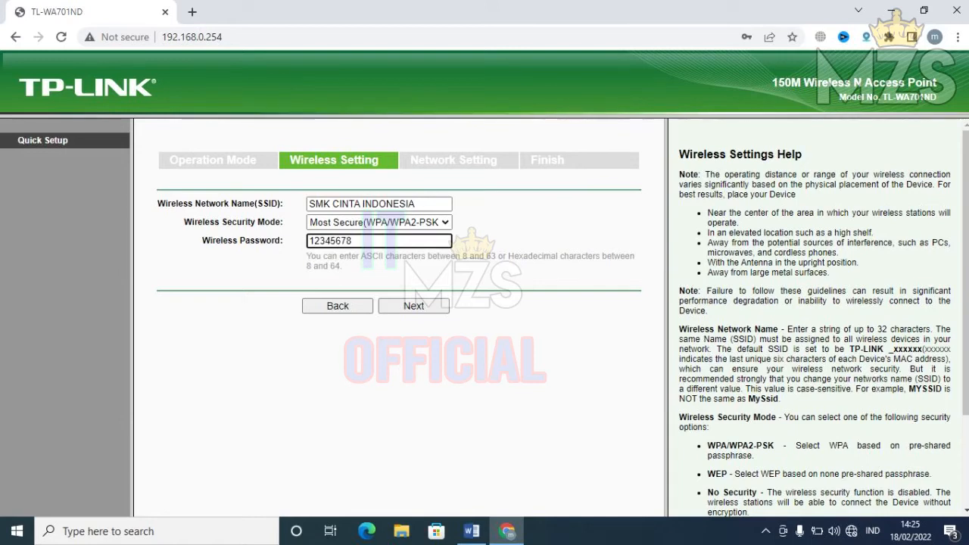
pyautogui.click(414, 306)
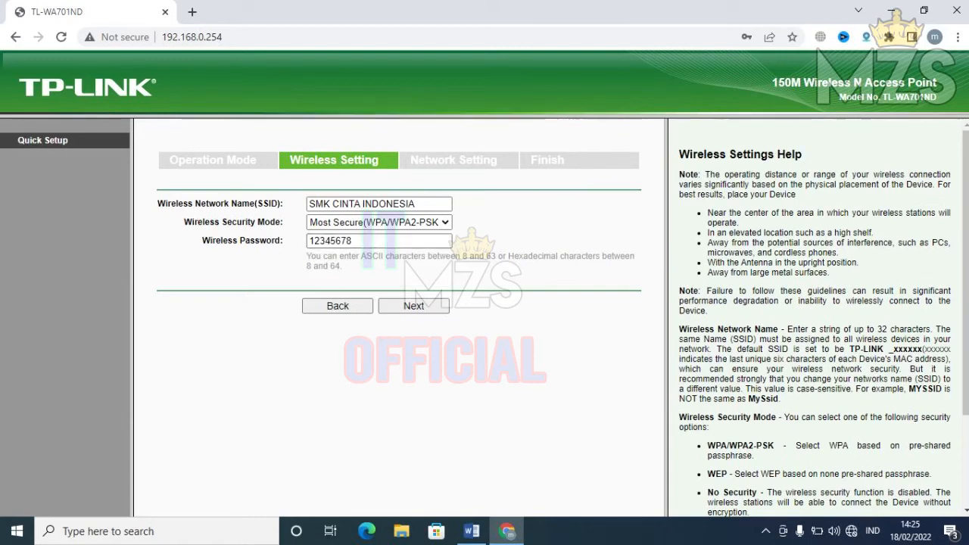
# - Advance past Wireless Setting and accept Network Setting defaults (LAN 192.168.0.254, DHCP disabled) to reach Finish
pyautogui.click(413, 306)
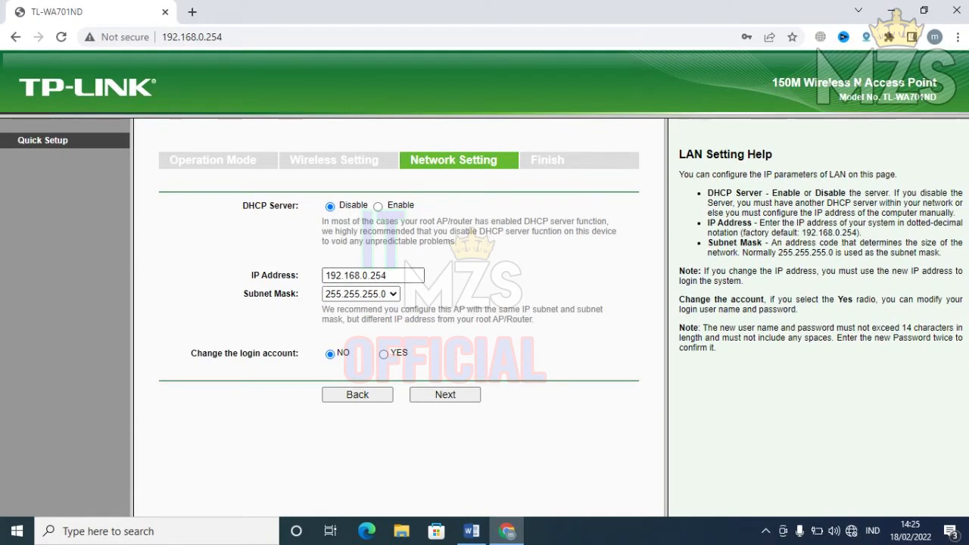
pyautogui.click(445, 394)
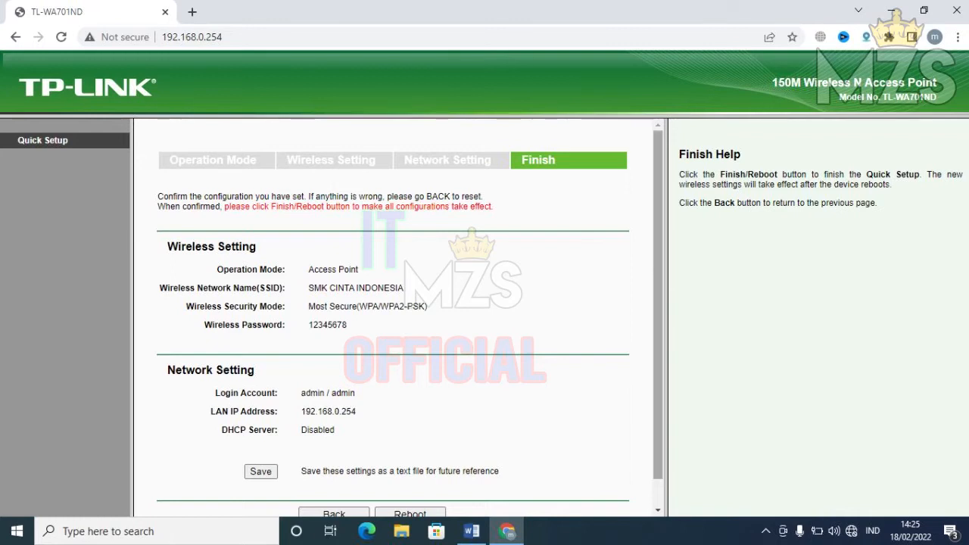
# - Reboot the TL-WA701ND access point and confirm so the new settings apply
pyautogui.scroll(-1, 392, 318)
pyautogui.click(410, 485)
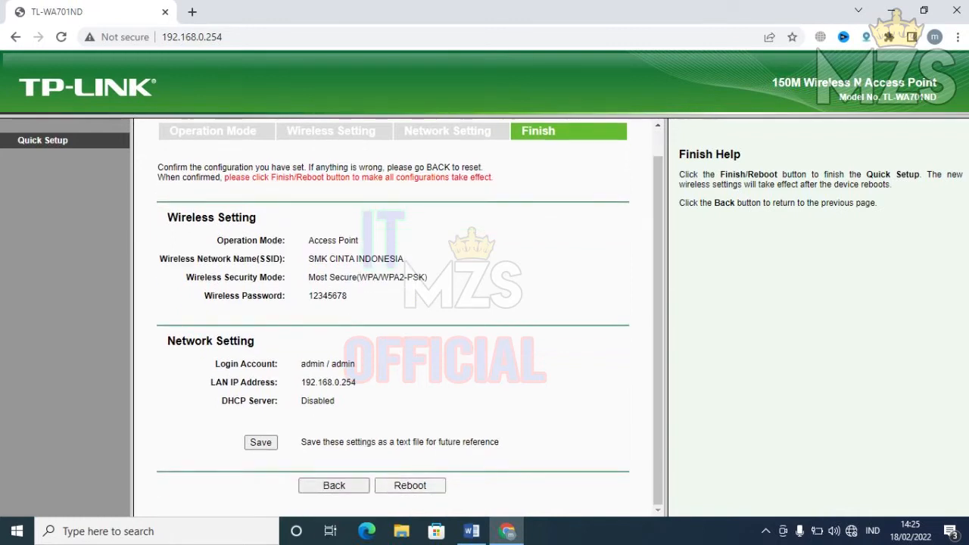
pyautogui.press('Return')
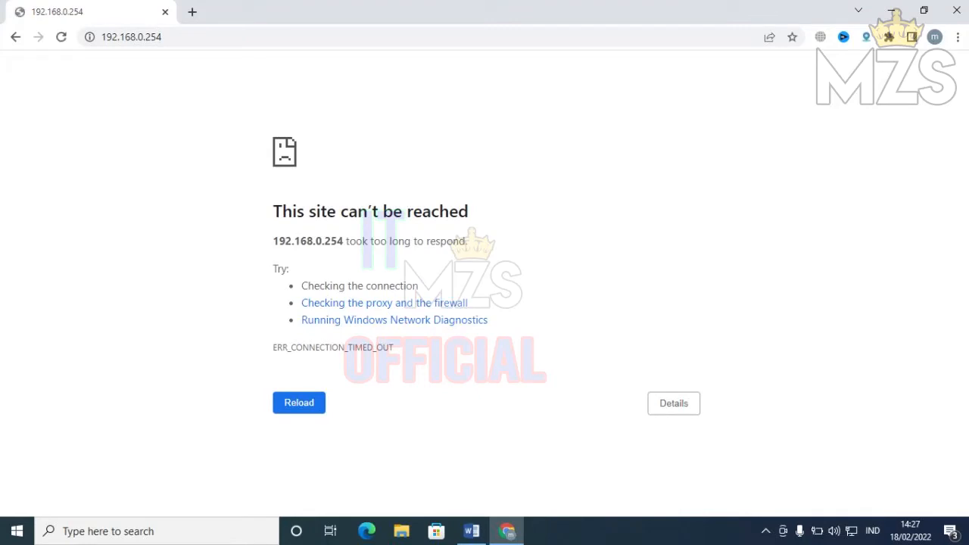
# - Close Chrome and check the Ethernet connection details for DHCP address 192.130.3.254
pyautogui.click(956, 10)
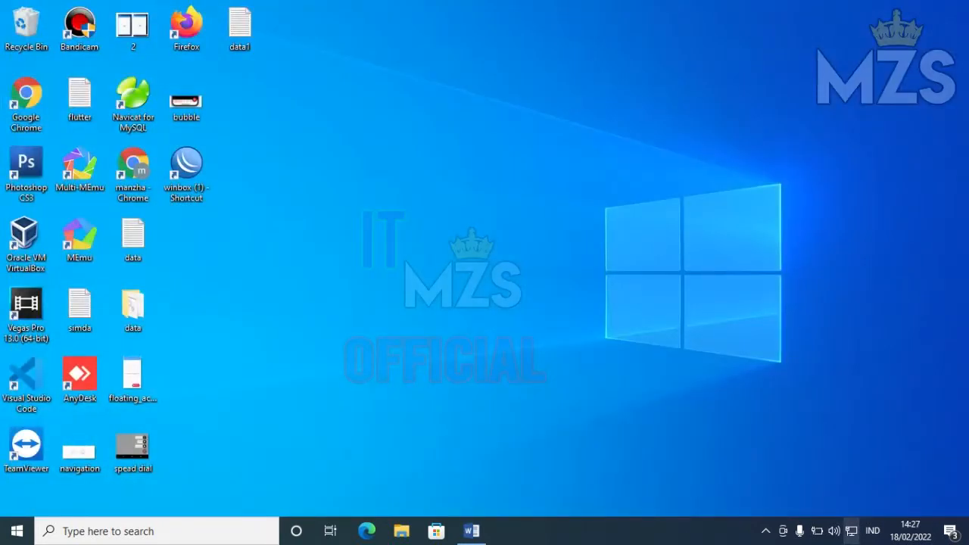
pyautogui.click(851, 531)
pyautogui.click(791, 441)
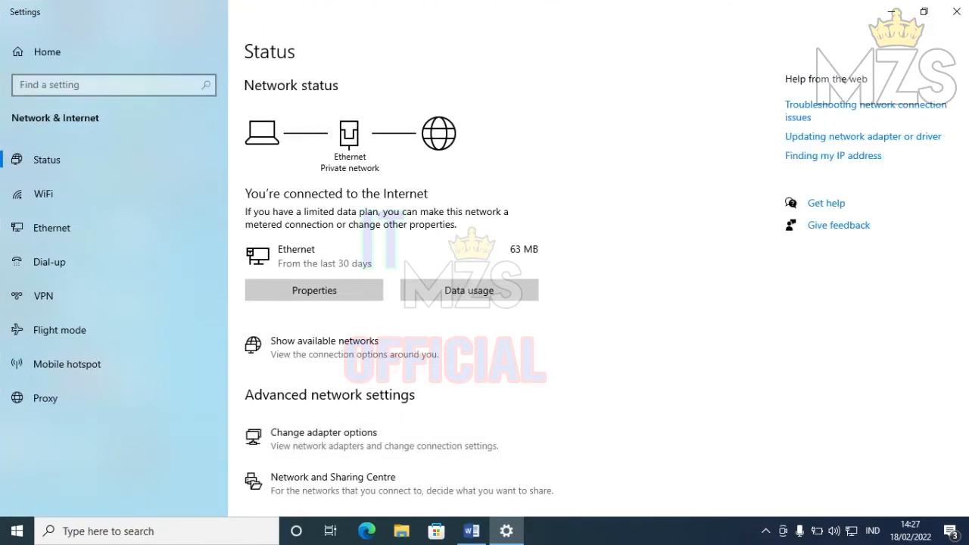
pyautogui.click(324, 433)
pyautogui.doubleClick(279, 91)
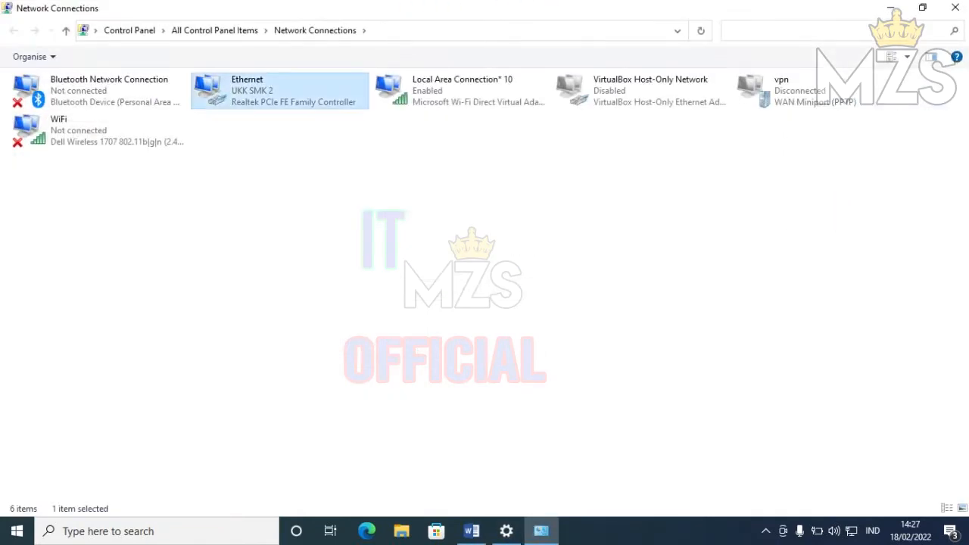
pyautogui.click(409, 257)
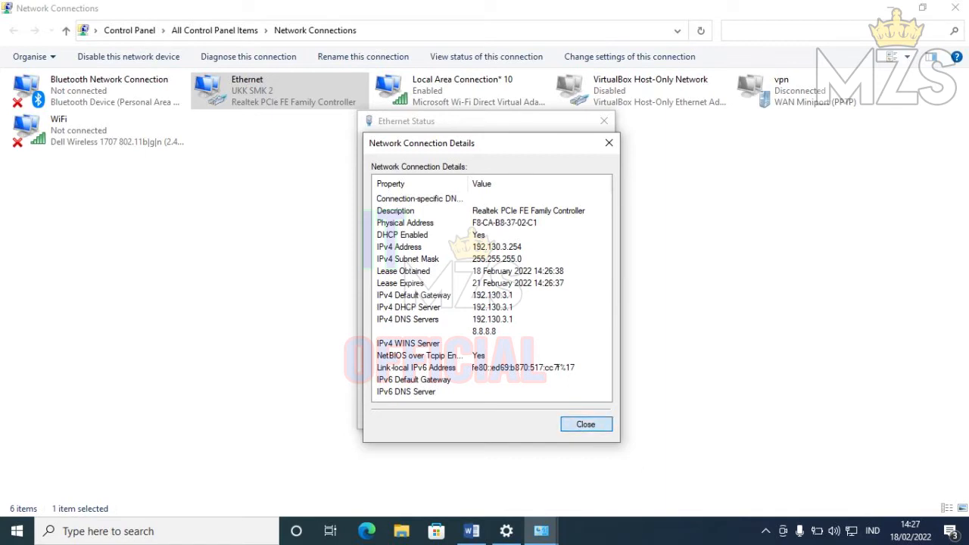
# - Close the details, Ethernet status, Network Connections and Settings windows
pyautogui.click(585, 424)
pyautogui.click(580, 415)
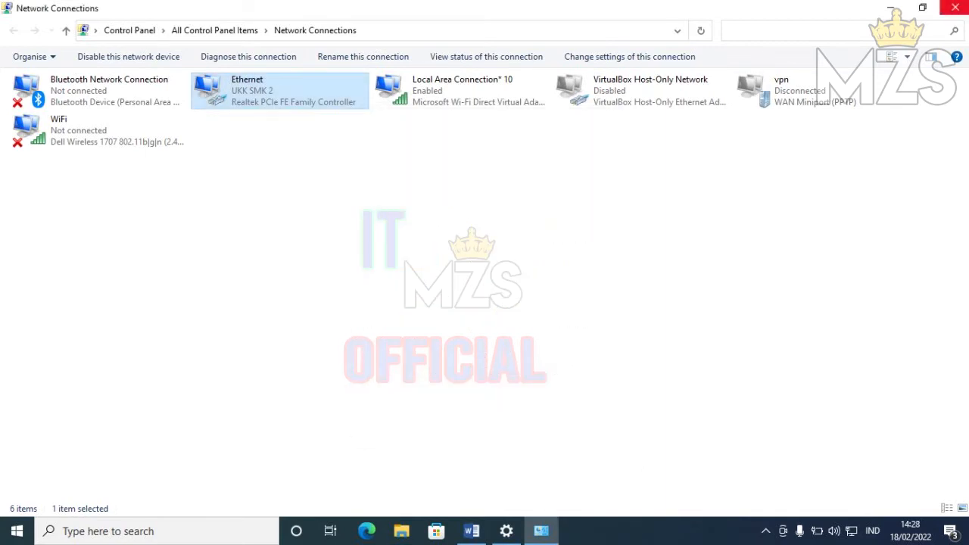
pyautogui.click(955, 7)
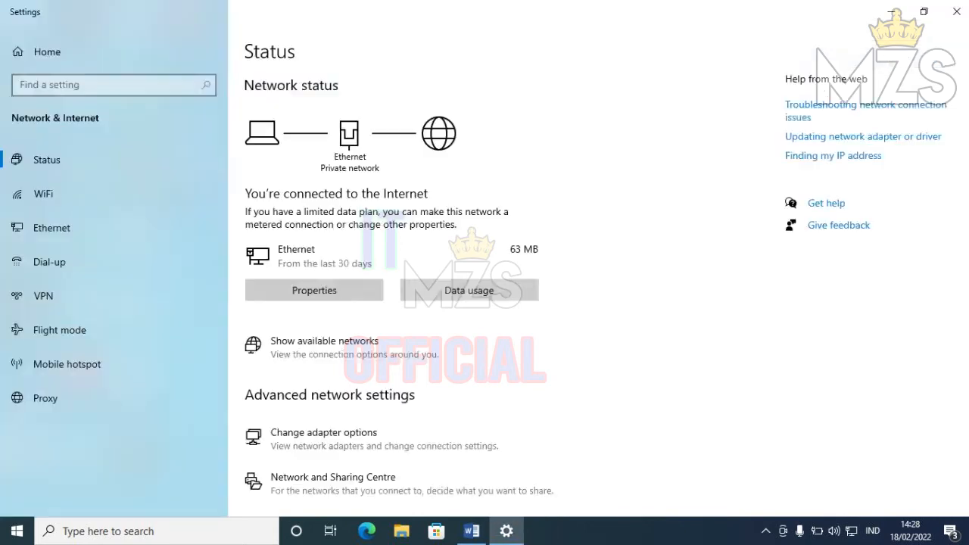
pyautogui.click(955, 9)
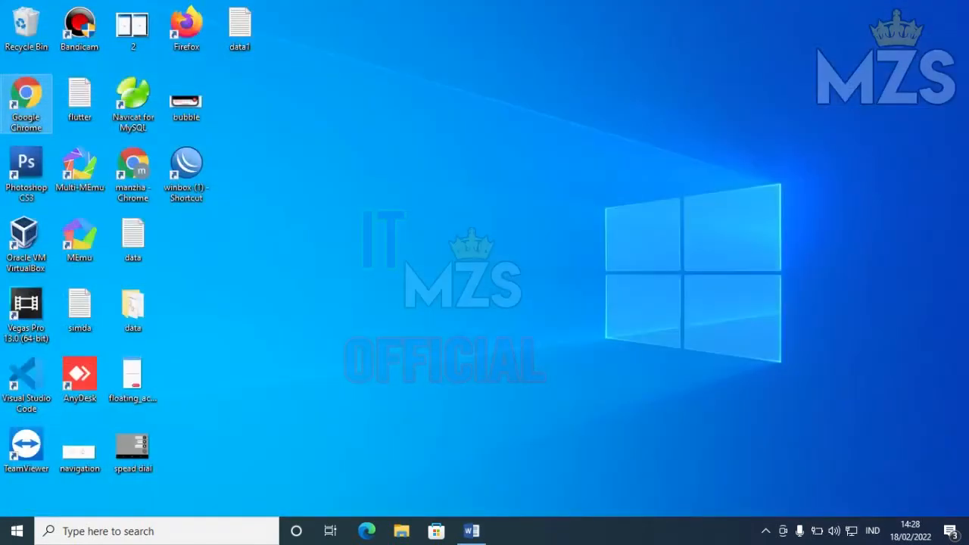
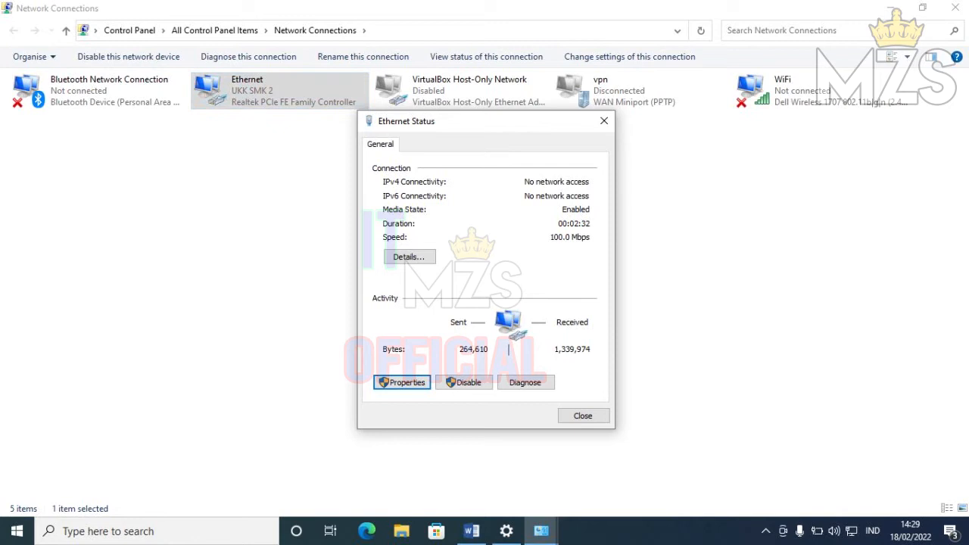
# - Bring up the Run prompt to start a continuous ping to google.com
pyautogui.press('super+r')
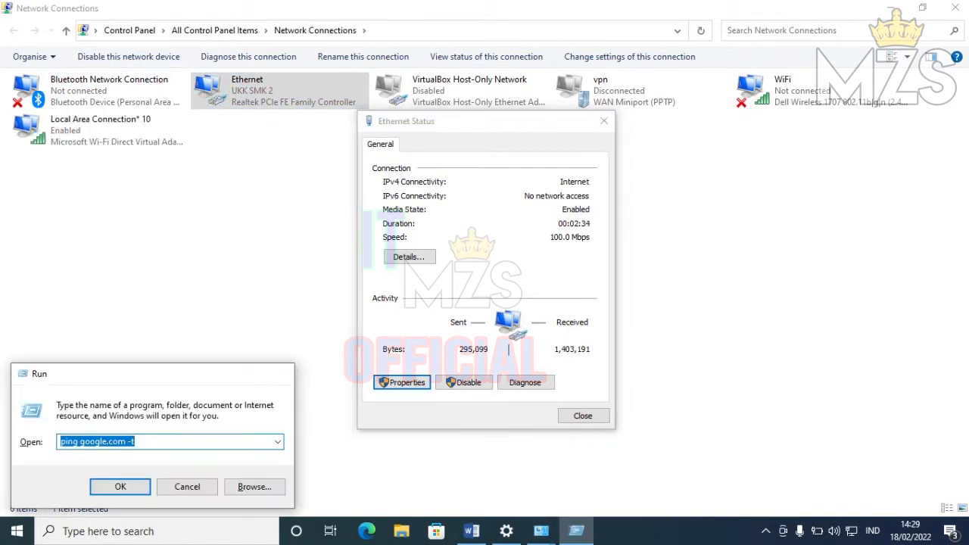
# - Run the ping google.com -t test, then bring up the Ethernet IPv4 settings
pyautogui.press('Return')
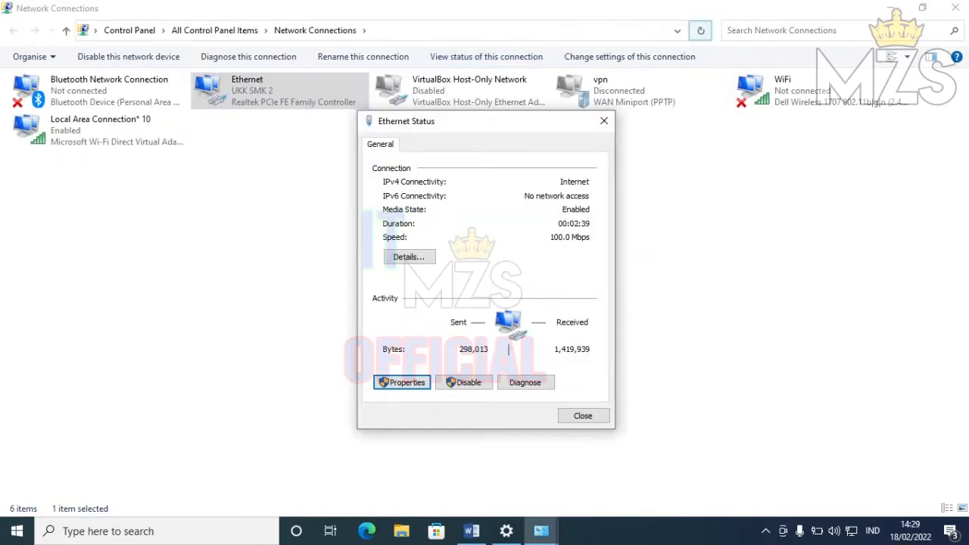
pyautogui.click(704, 29)
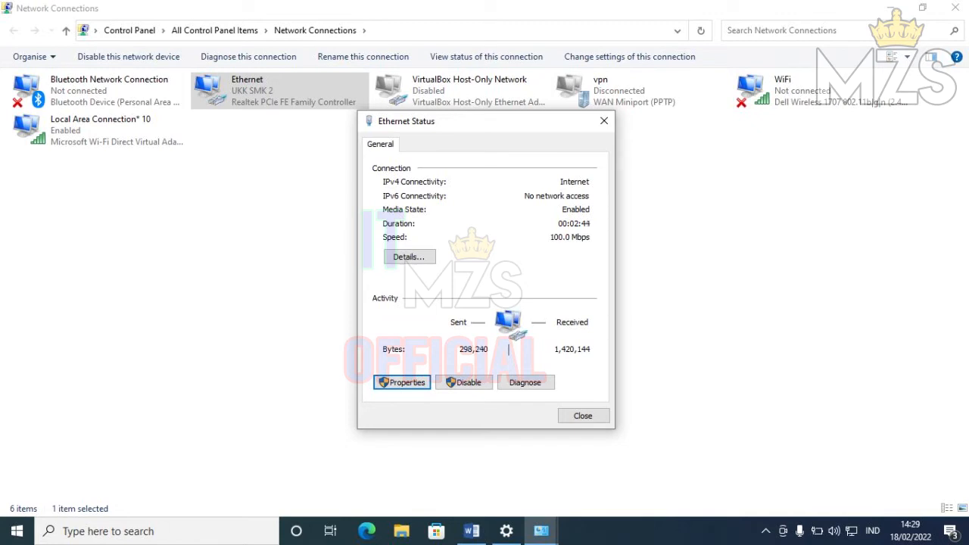
pyautogui.press('Return')
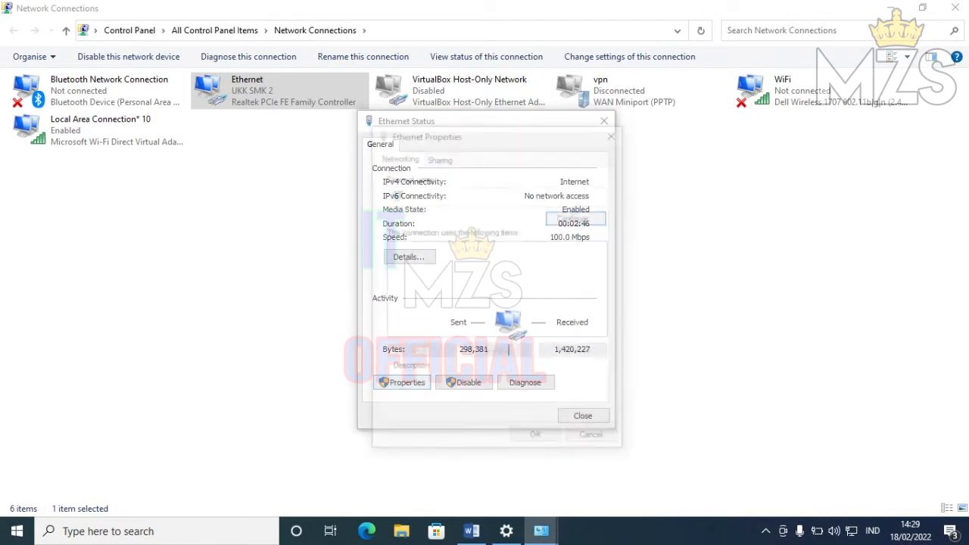
pyautogui.click(479, 295)
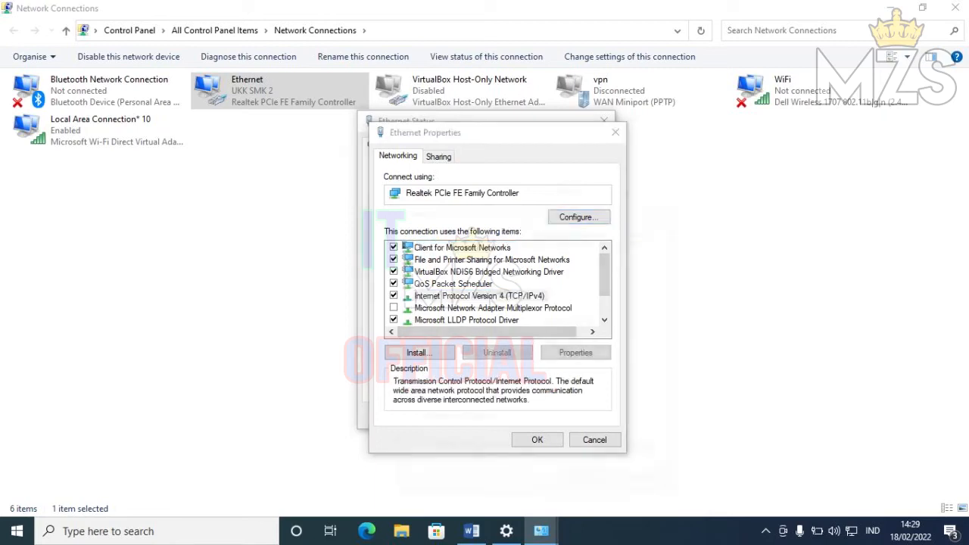
pyautogui.doubleClick(480, 296)
# - Compare with the Word checklist, then close the IPv4, properties and status dialogs unchanged
pyautogui.click(471, 531)
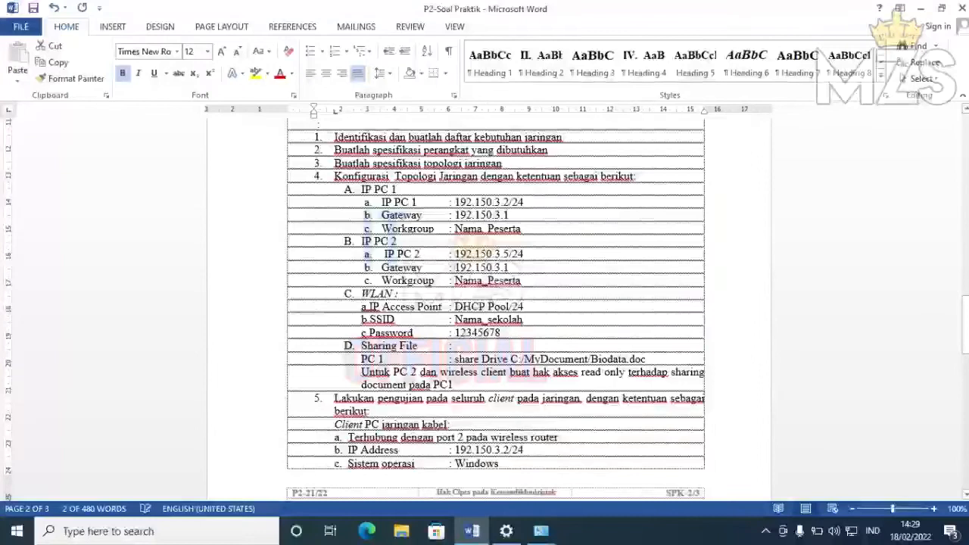
pyautogui.click(921, 8)
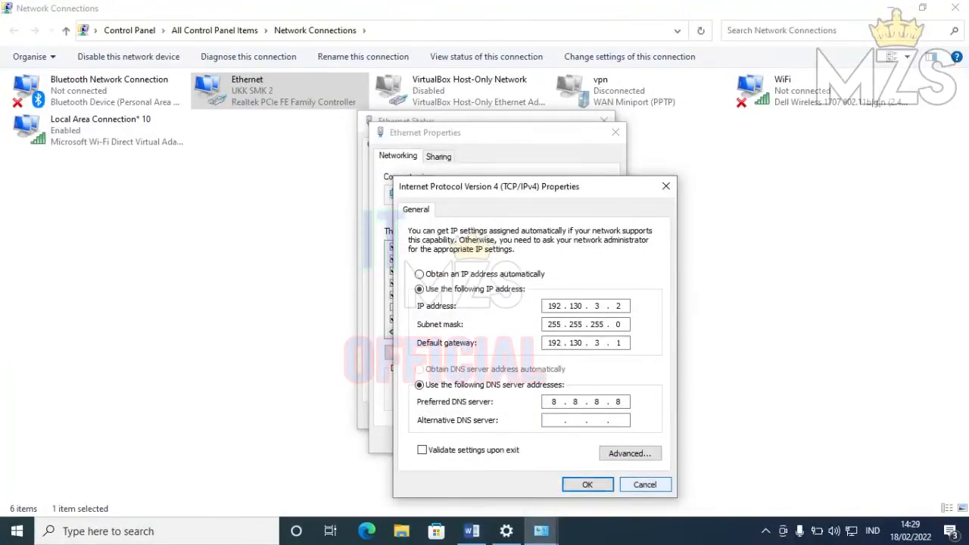
pyautogui.click(645, 485)
pyautogui.click(594, 440)
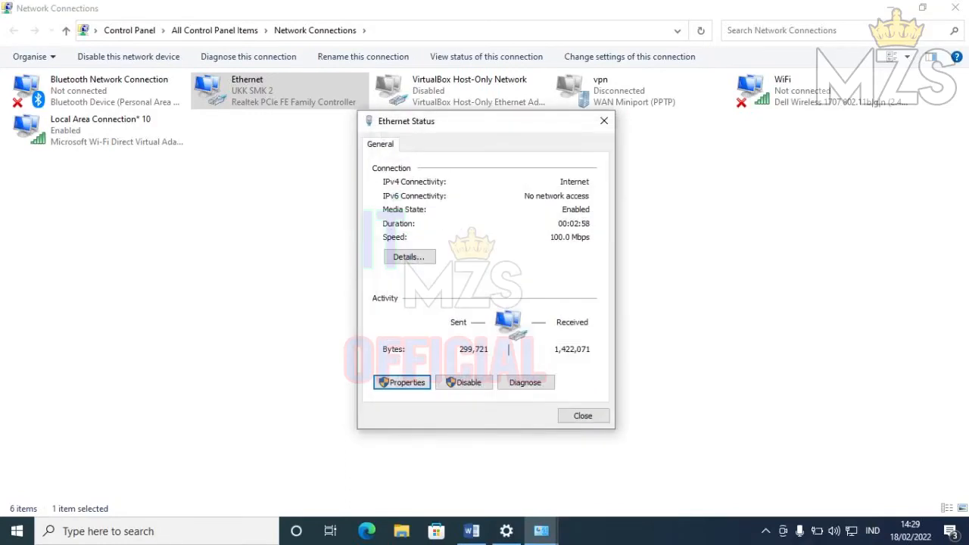
pyautogui.click(580, 416)
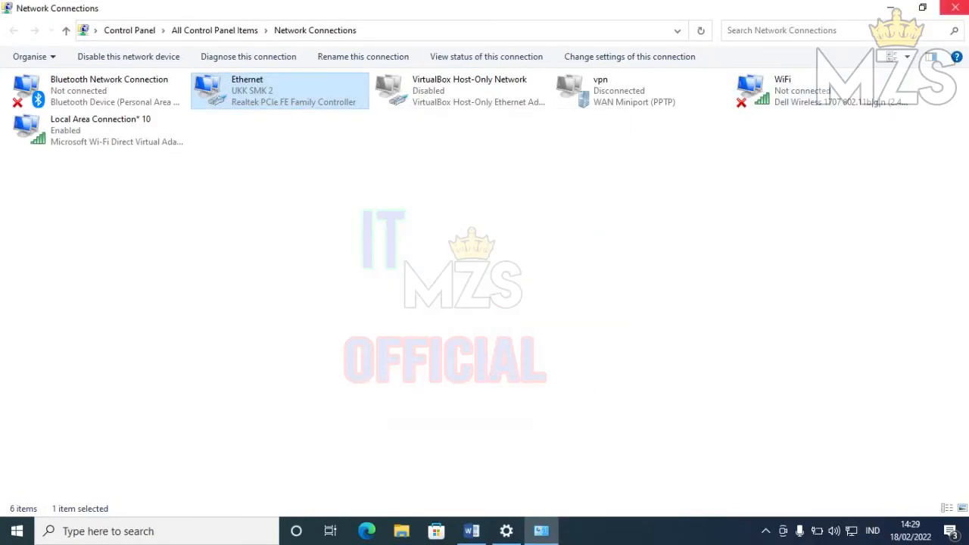
# - Close the network windows and bold 192.150.3.2/24 and gateway 192.150.3.1 in the checklist
pyautogui.click(955, 7)
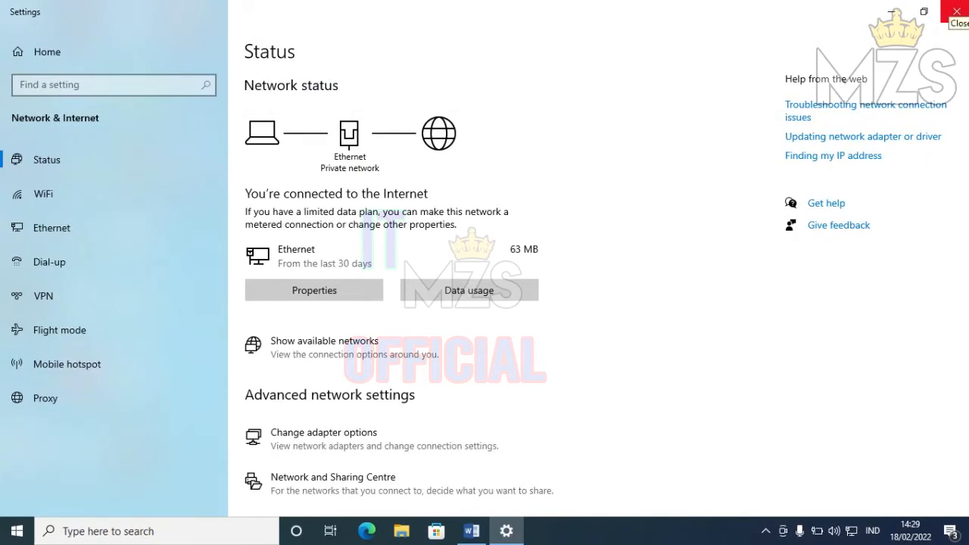
pyautogui.click(956, 11)
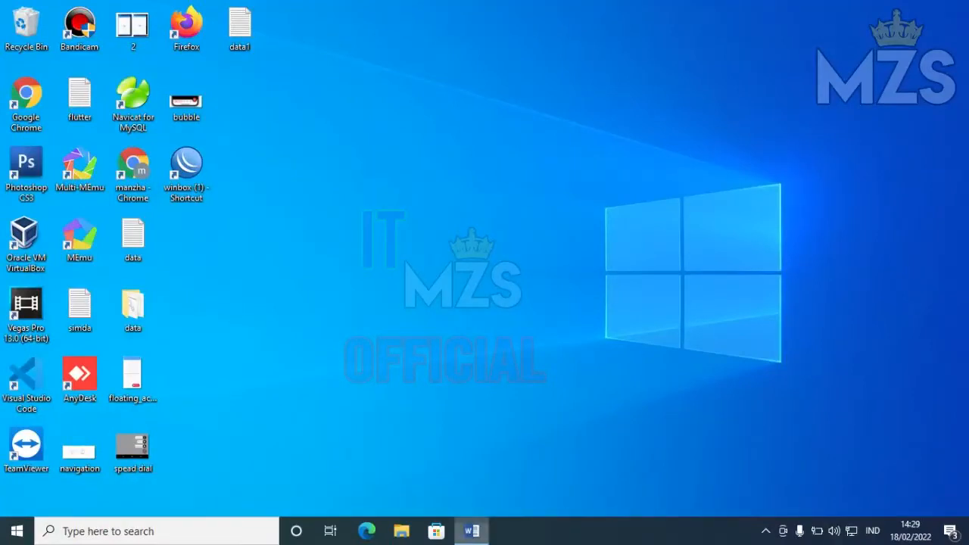
pyautogui.click(472, 531)
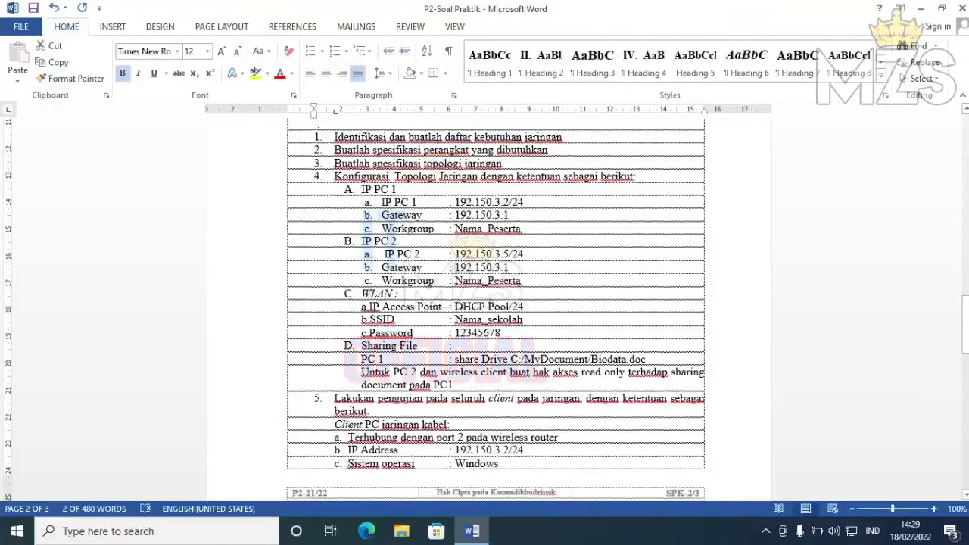
pyautogui.moveTo(455, 202); pyautogui.dragTo(523, 202)
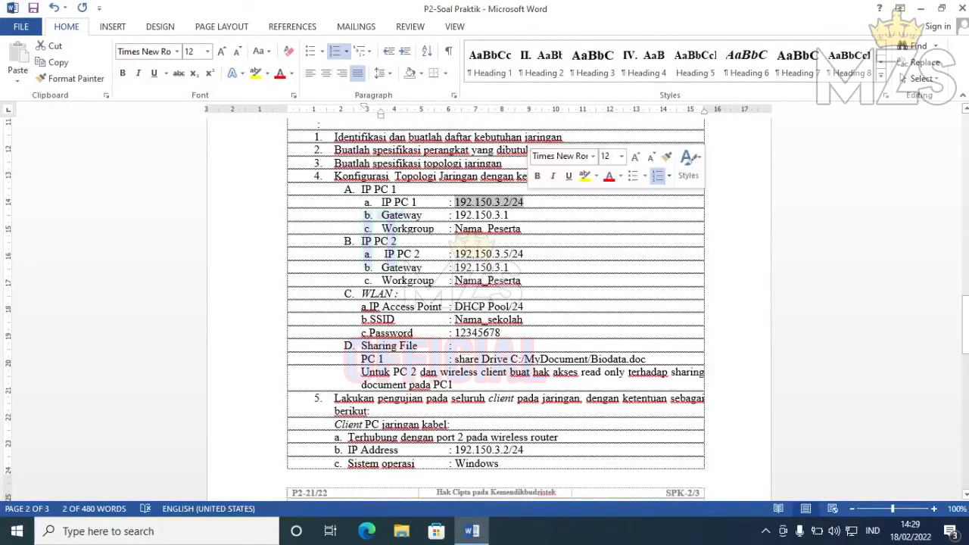
pyautogui.moveTo(455, 215); pyautogui.dragTo(509, 215)
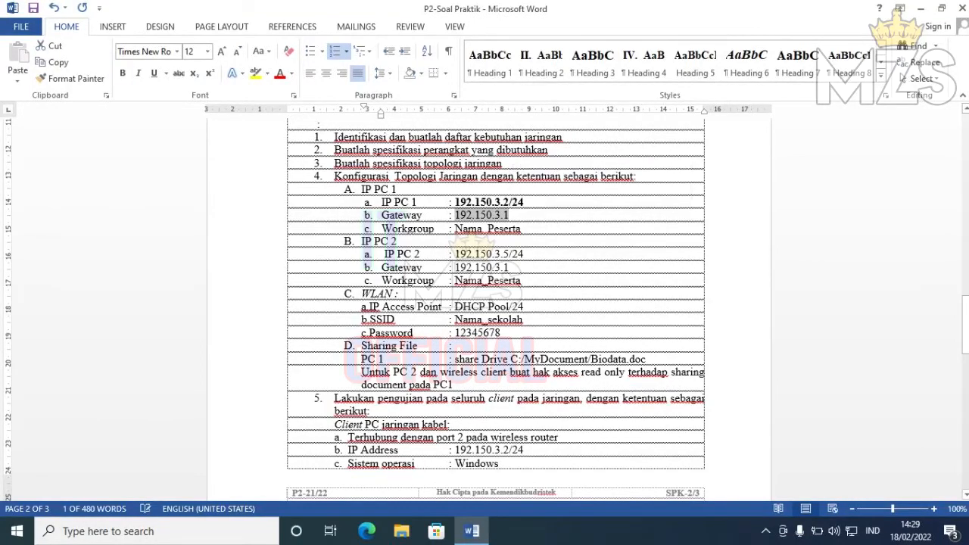
pyautogui.hotkey('ctrl', 'b')
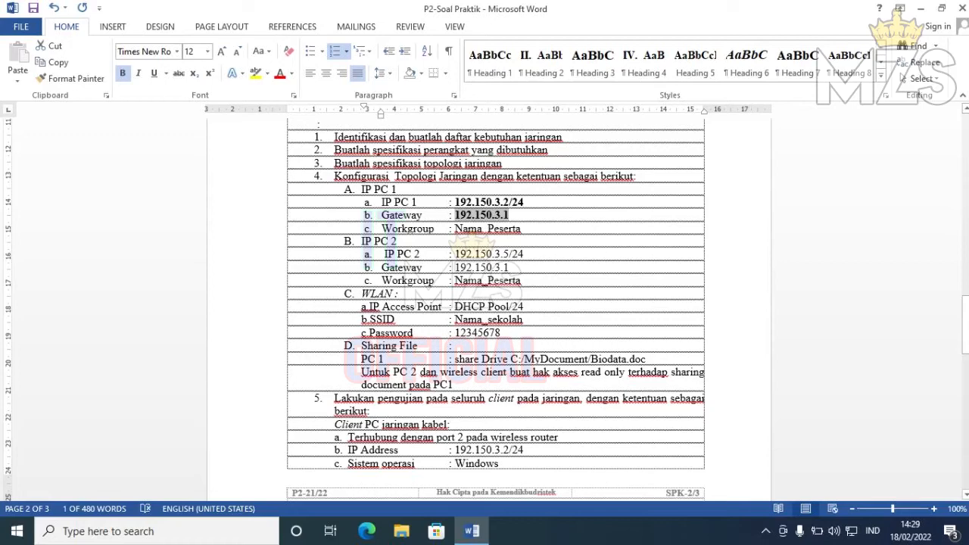
# - Search for Control Panel and bring up the System information page
pyautogui.press('super')
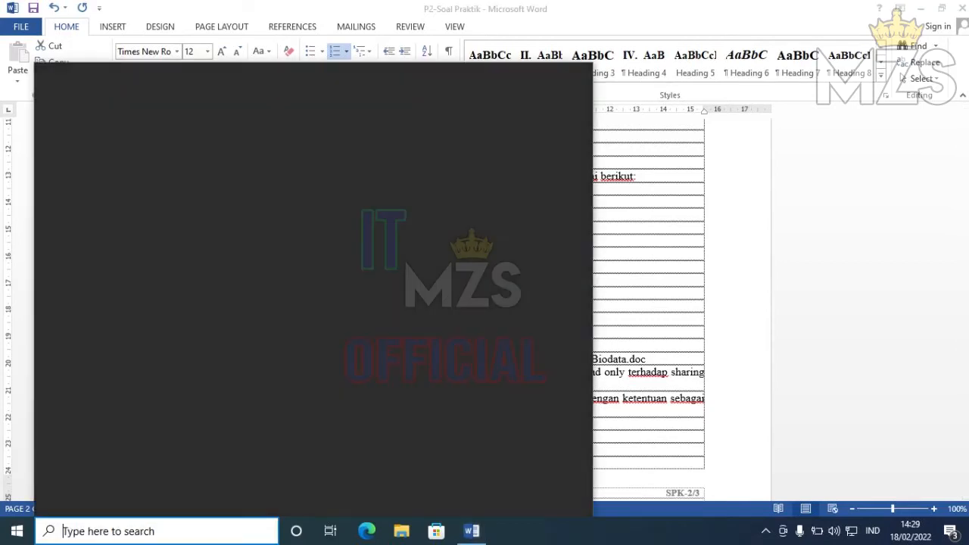
pyautogui.write('sy')
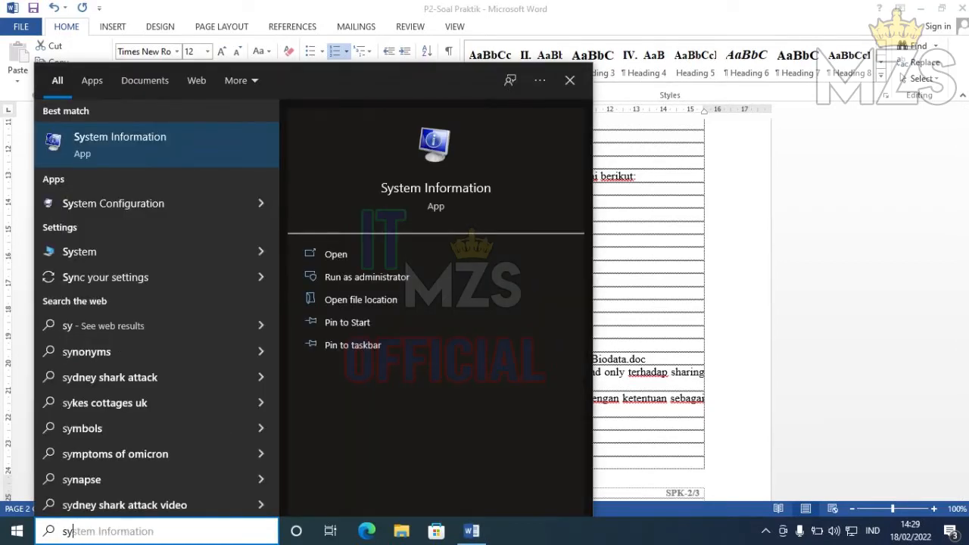
pyautogui.press('BackSpace')
pyautogui.press('BackSpace')
pyautogui.write('con')
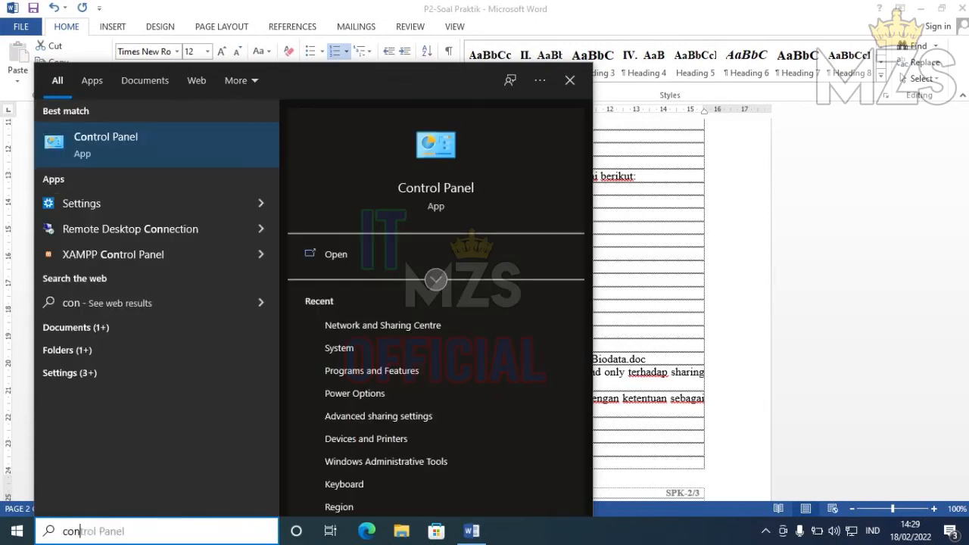
pyautogui.press('Return')
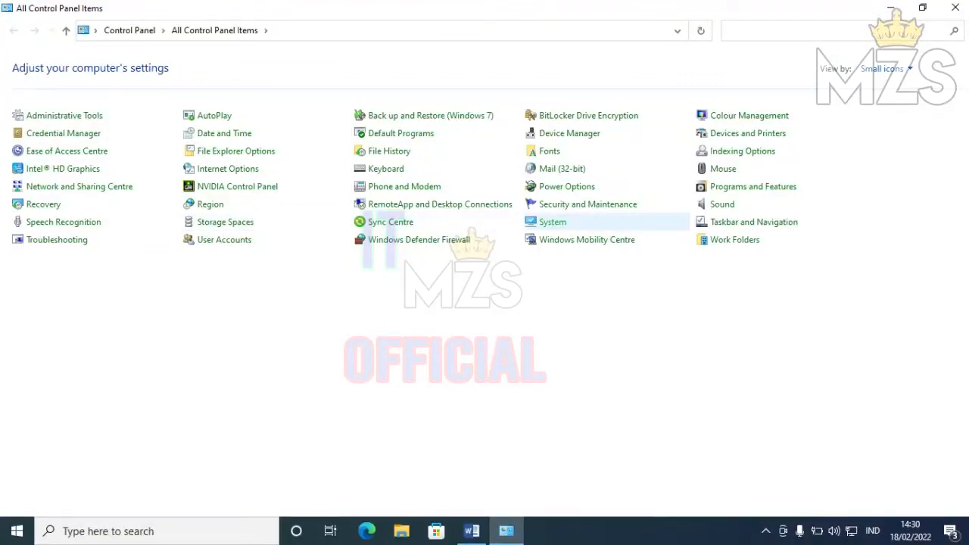
pyautogui.click(553, 222)
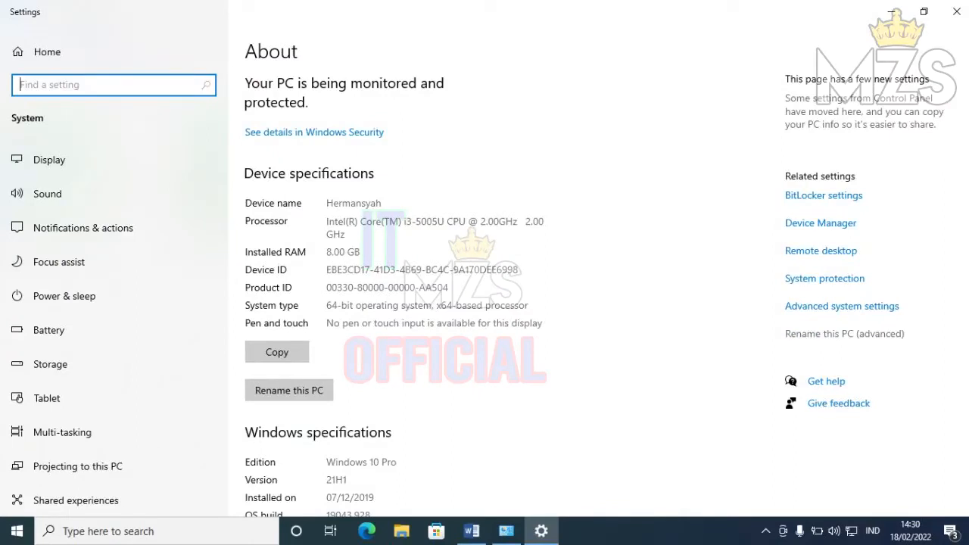
# - Inspect the computer name and workgroup dialogs, cancel both unchanged, and close Settings
pyautogui.click(844, 334)
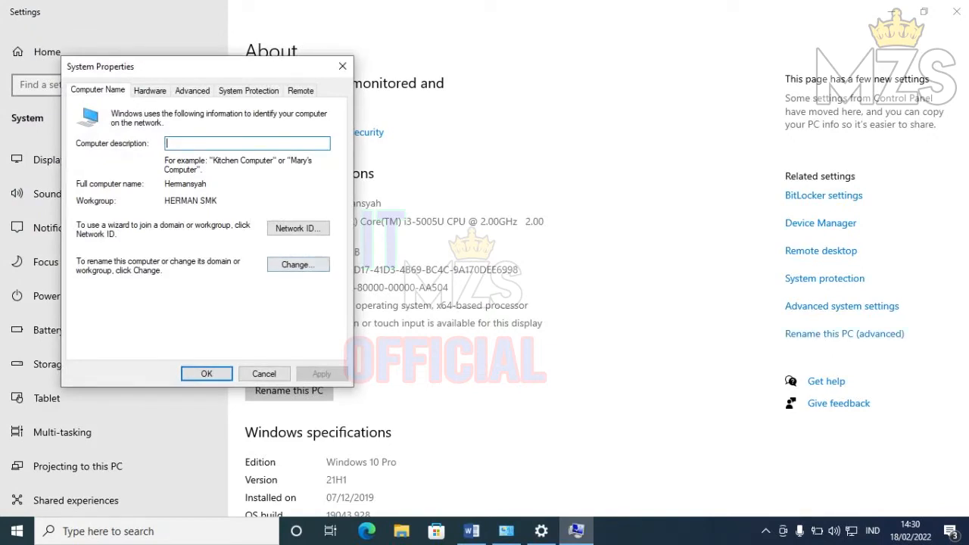
pyautogui.click(298, 264)
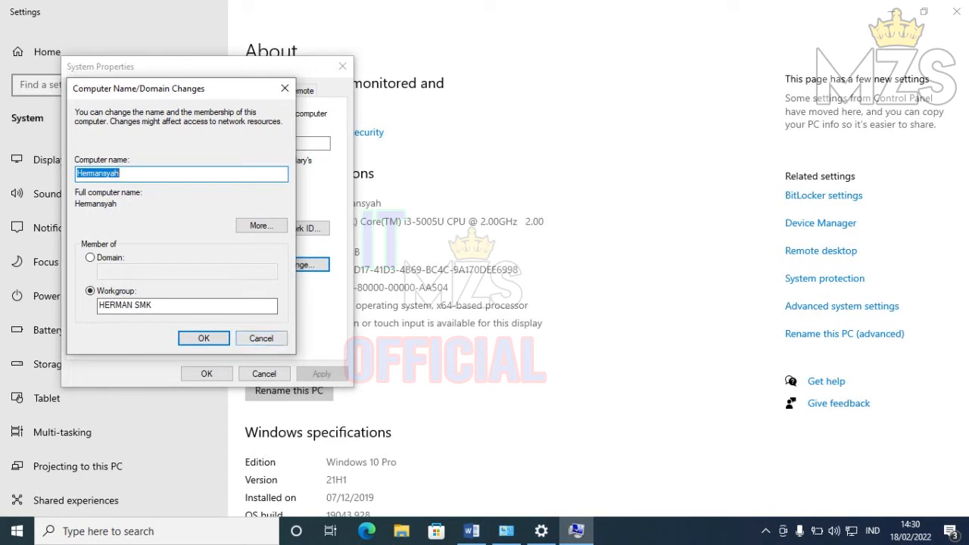
pyautogui.click(261, 338)
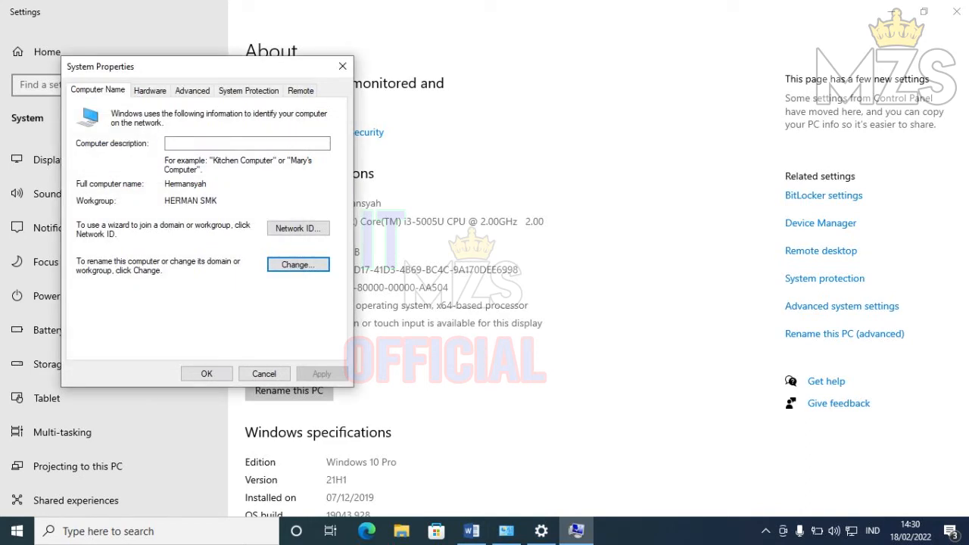
pyautogui.click(265, 374)
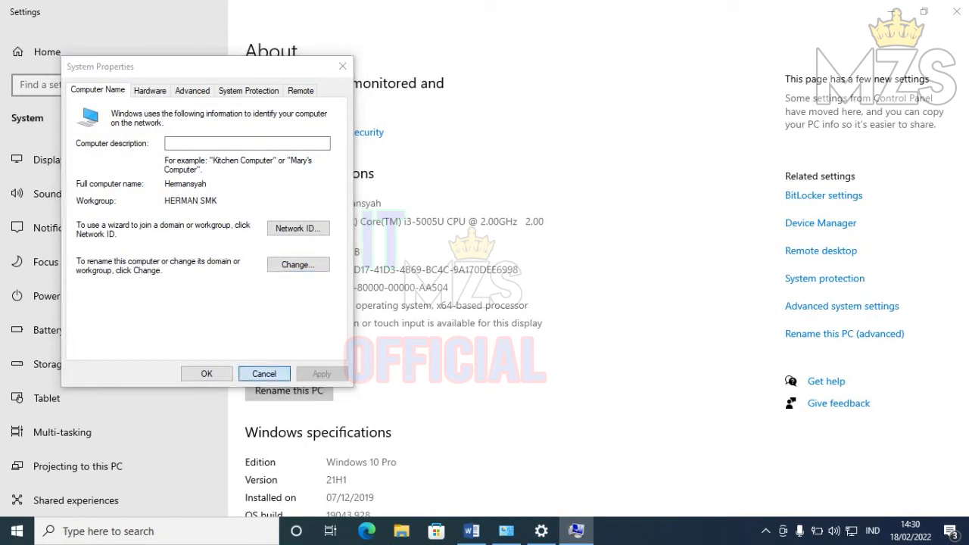
pyautogui.click(956, 11)
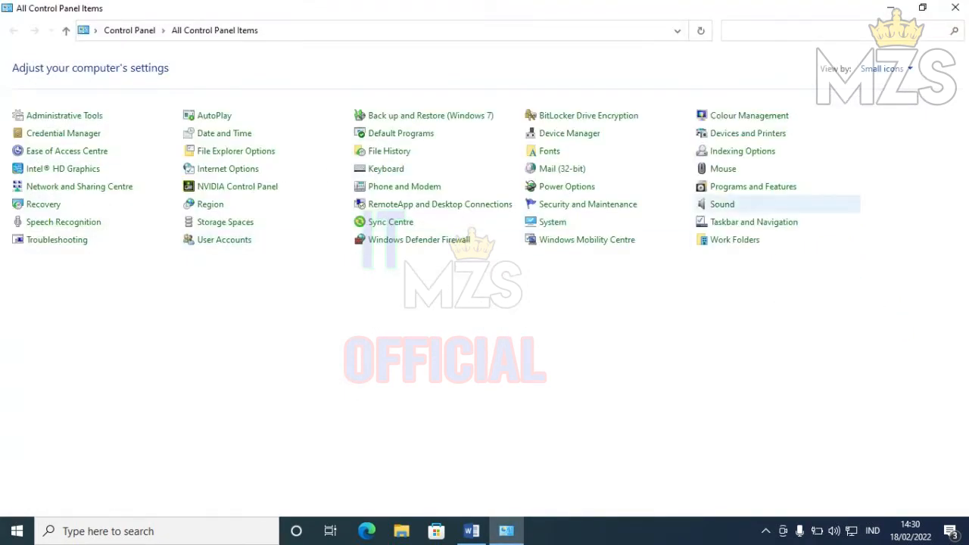
# - Bold the PC 1 workgroup, WLAN access point and IP PC 2 rows in the checklist
pyautogui.click(955, 7)
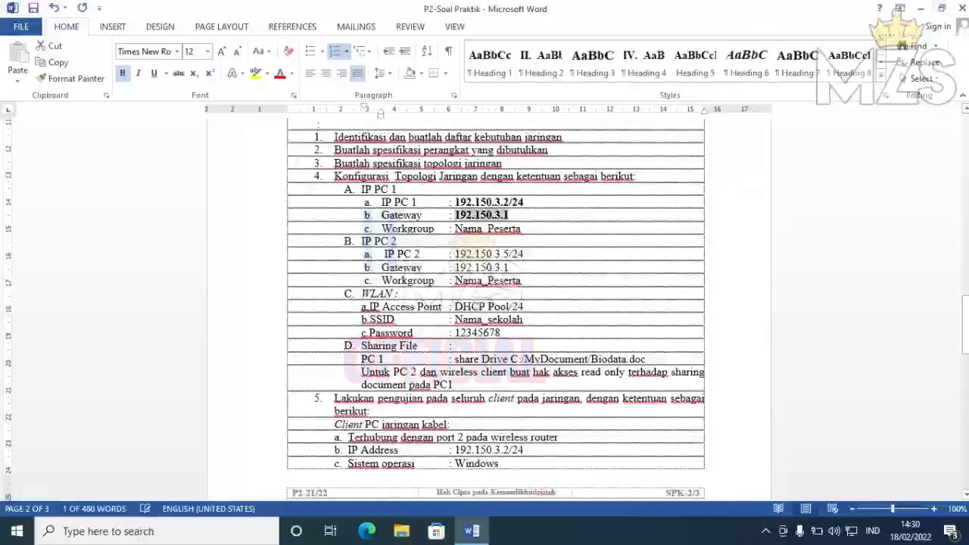
pyautogui.moveTo(455, 228); pyautogui.dragTo(530, 228)
pyautogui.hotkey('ctrl', 'b')
pyautogui.moveTo(454, 253); pyautogui.dragTo(523, 280)
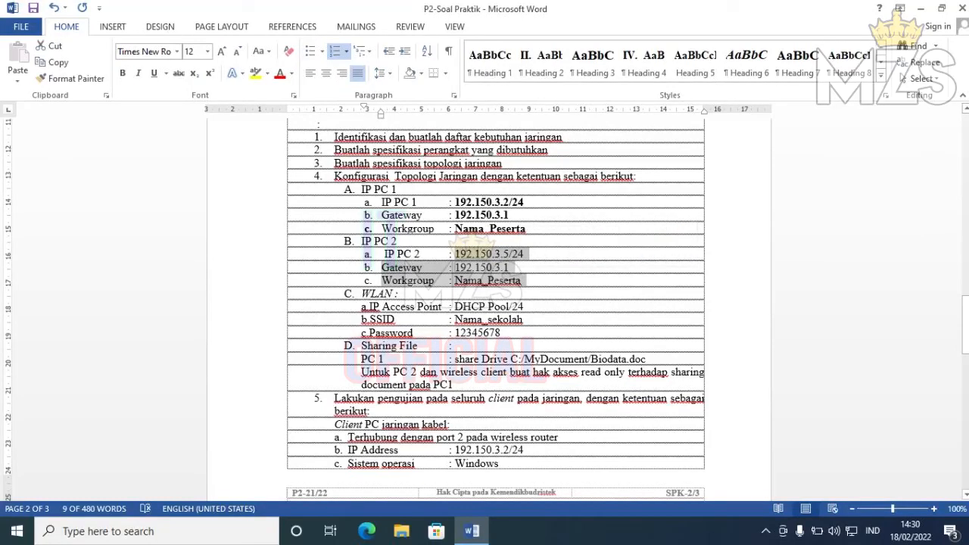
pyautogui.moveTo(361, 307); pyautogui.dragTo(500, 333)
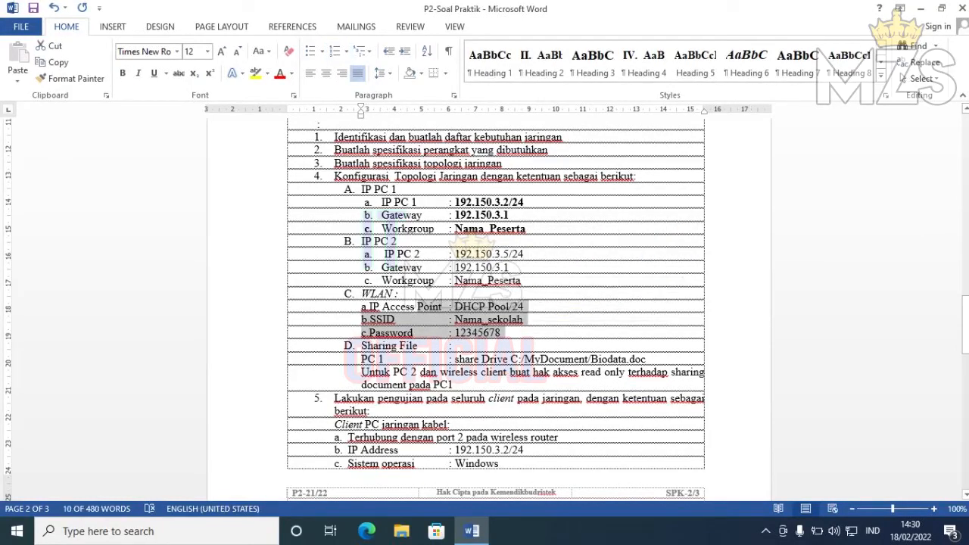
pyautogui.hotkey('ctrl', 'b')
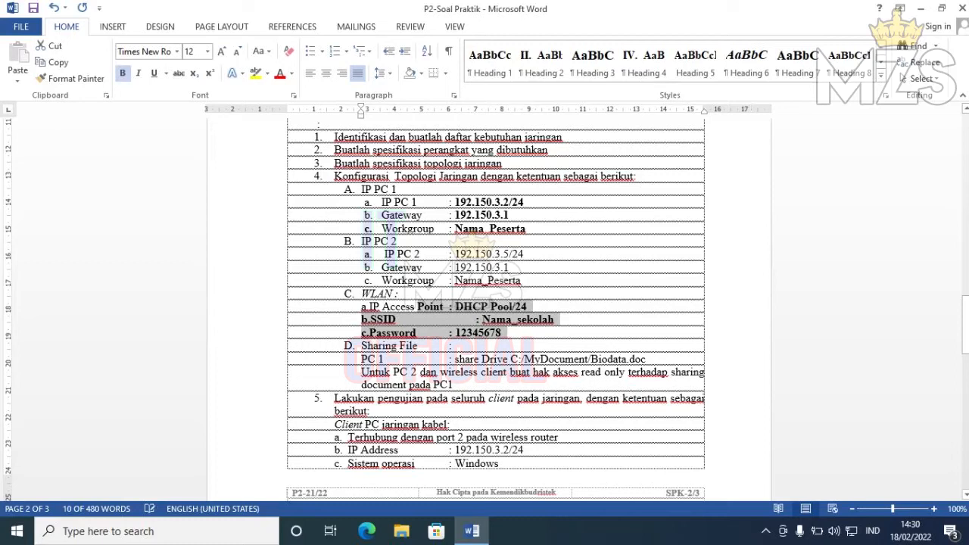
pyautogui.moveTo(365, 254); pyautogui.dragTo(526, 281)
pyautogui.hotkey('ctrl', 'b')
# - Bold the wired client PC and laptop rows through page 3
pyautogui.moveTo(966, 326); pyautogui.dragTo(965, 357)
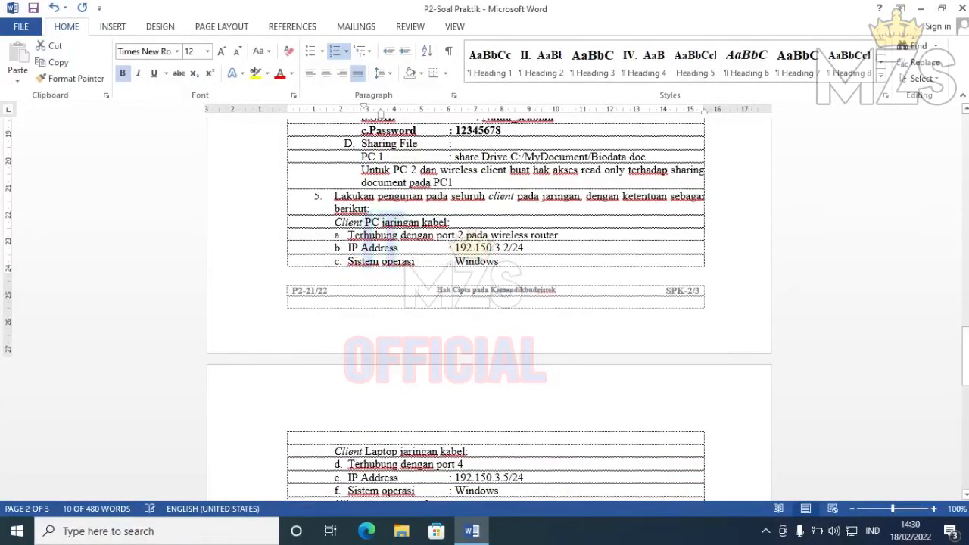
pyautogui.moveTo(348, 248); pyautogui.dragTo(501, 423)
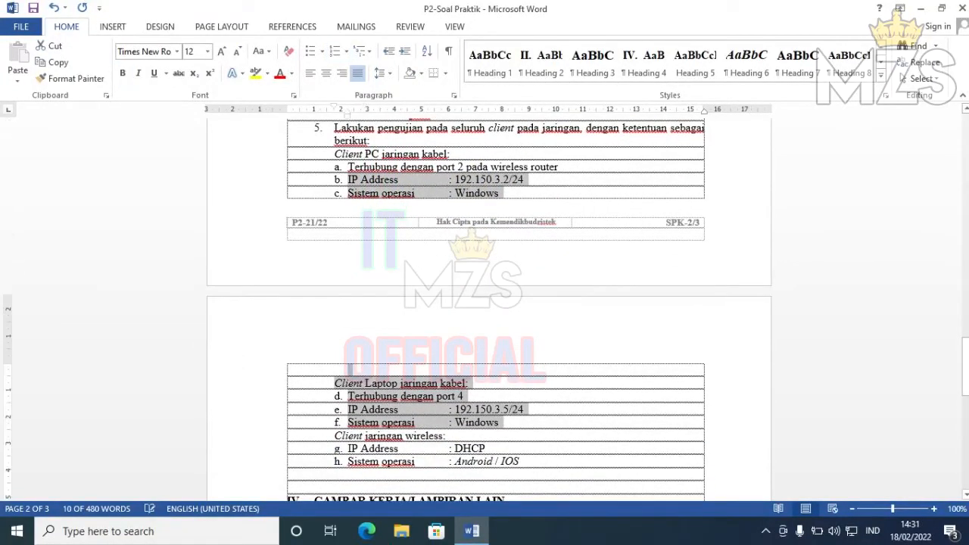
pyautogui.hotkey('ctrl', 'b')
pyautogui.click(406, 396)
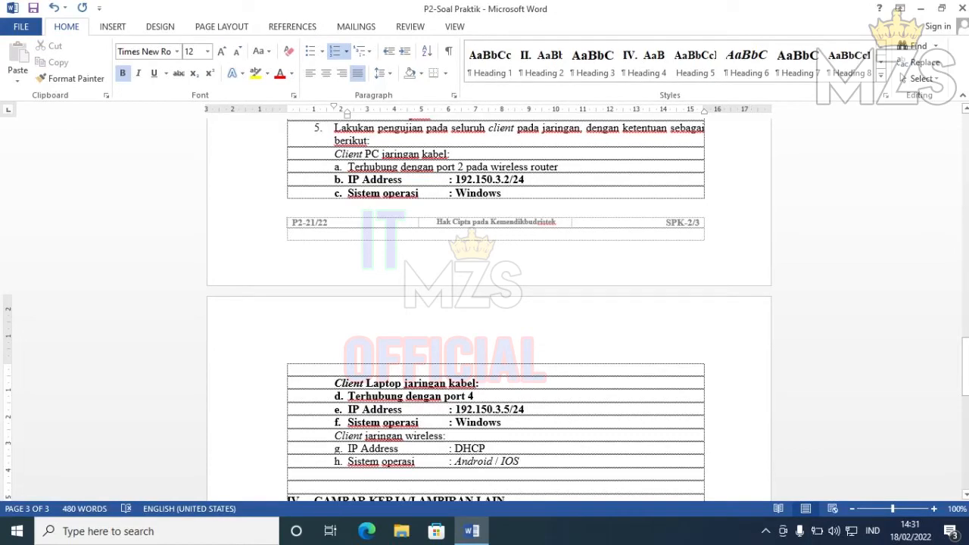
# - Minimize Word and bring up File Explorer at Quick access
pyautogui.moveTo(965, 367); pyautogui.dragTo(965, 336)
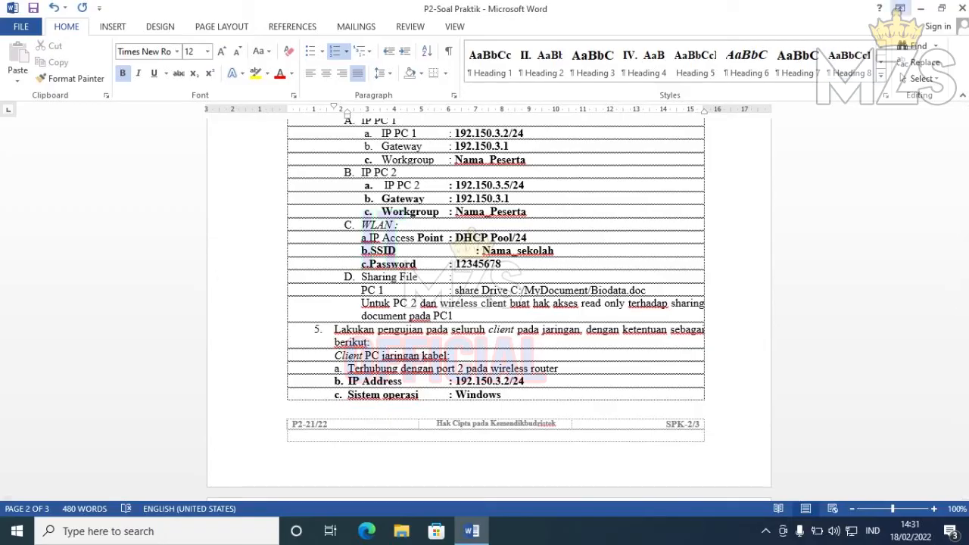
pyautogui.click(922, 9)
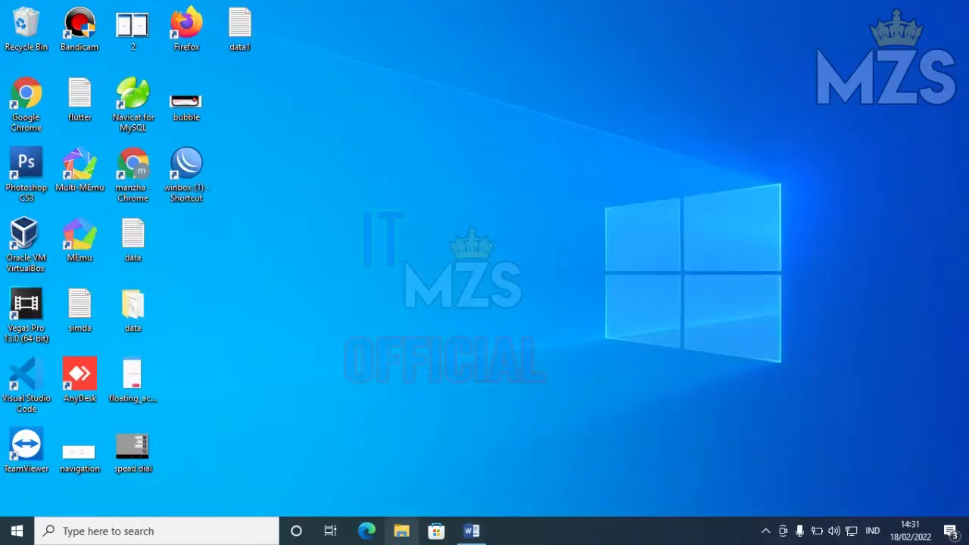
pyautogui.click(402, 530)
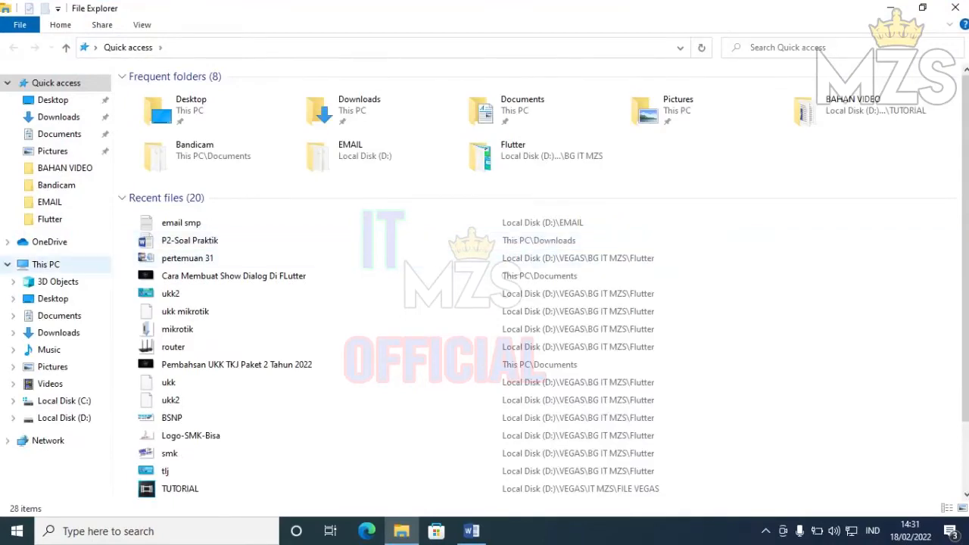
# - Create a folder named MyDocument on Local Disk (C:)
pyautogui.click(46, 264)
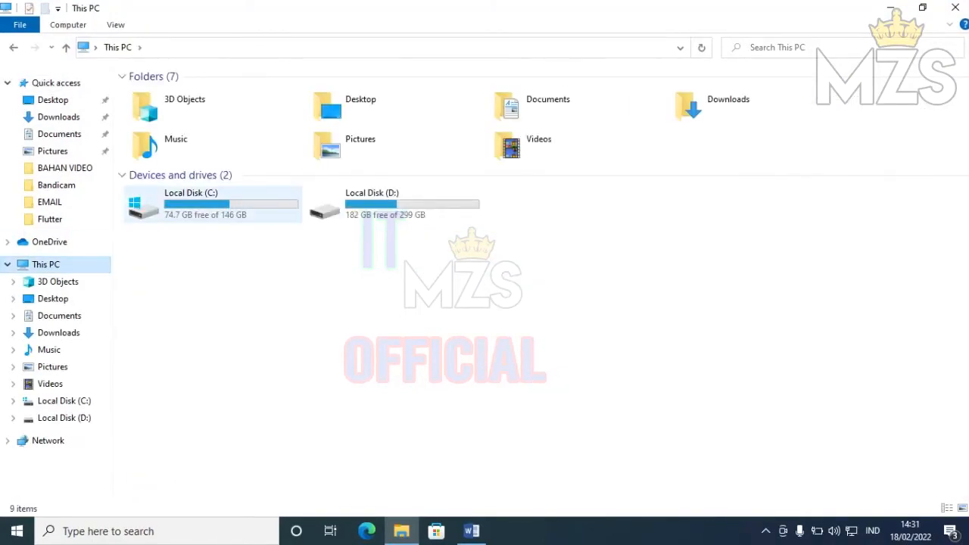
pyautogui.doubleClick(191, 206)
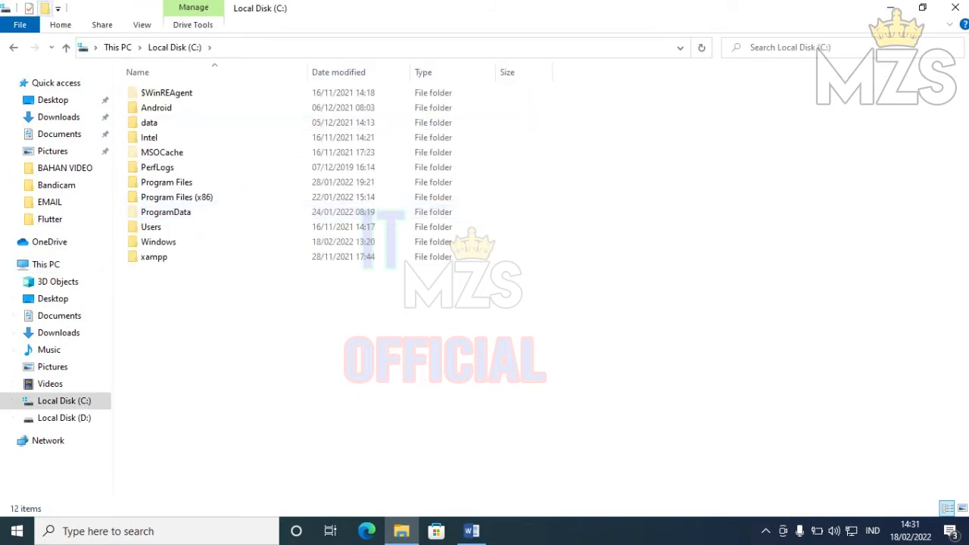
pyautogui.hotkey('ctrl', 'shift', 'n')
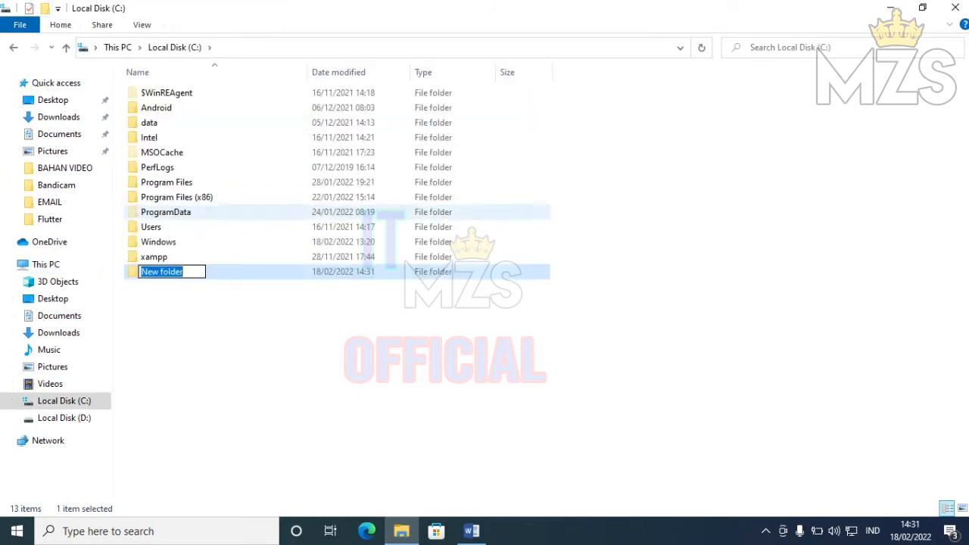
pyautogui.write('MyDocument')
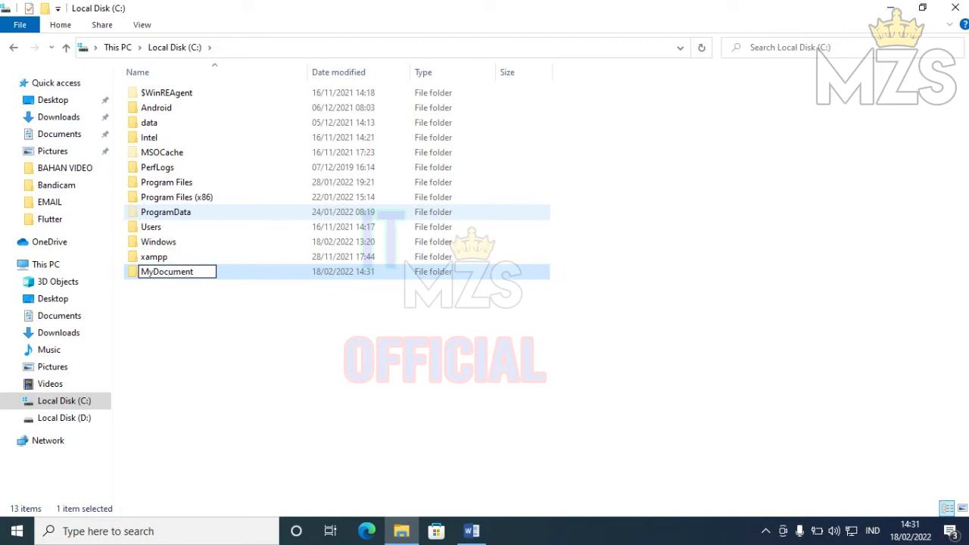
pyautogui.press('Return')
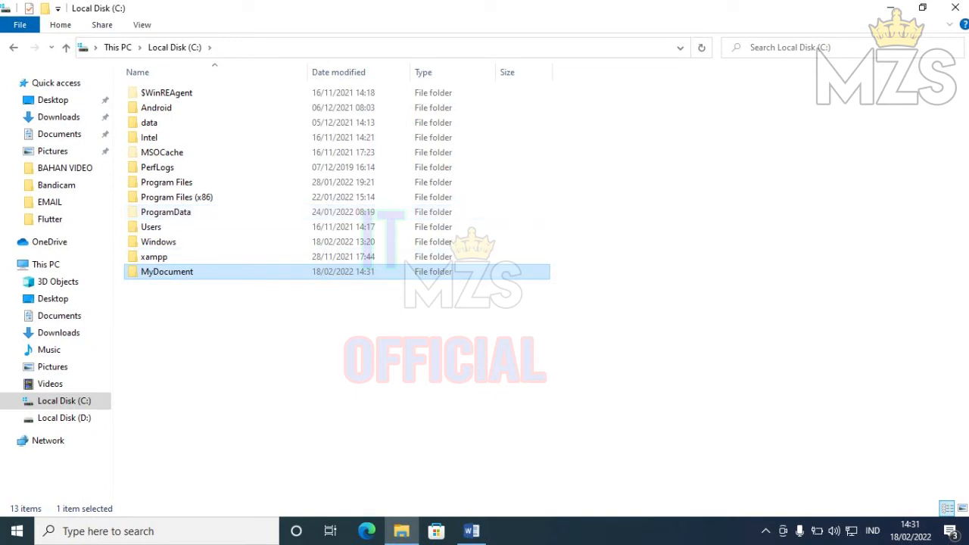
# - Inside MyDocument, add an empty Word document named Biodata
pyautogui.press('Return')
pyautogui.rightClick(316, 238)
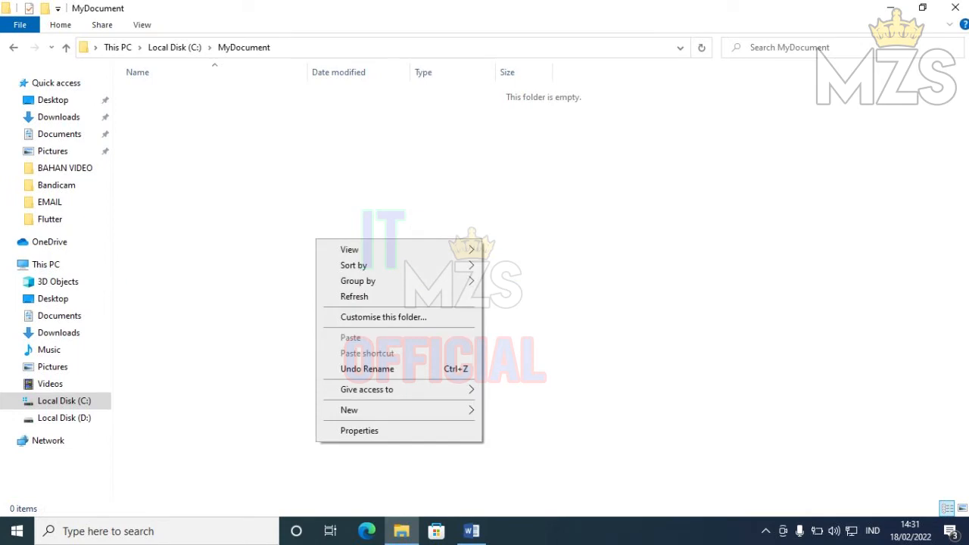
pyautogui.moveTo(379, 411)
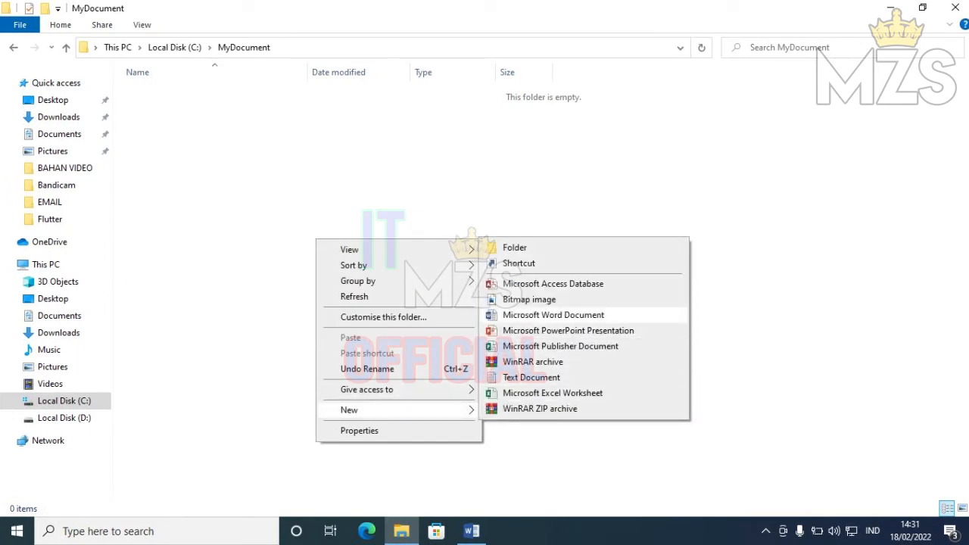
pyautogui.click(553, 315)
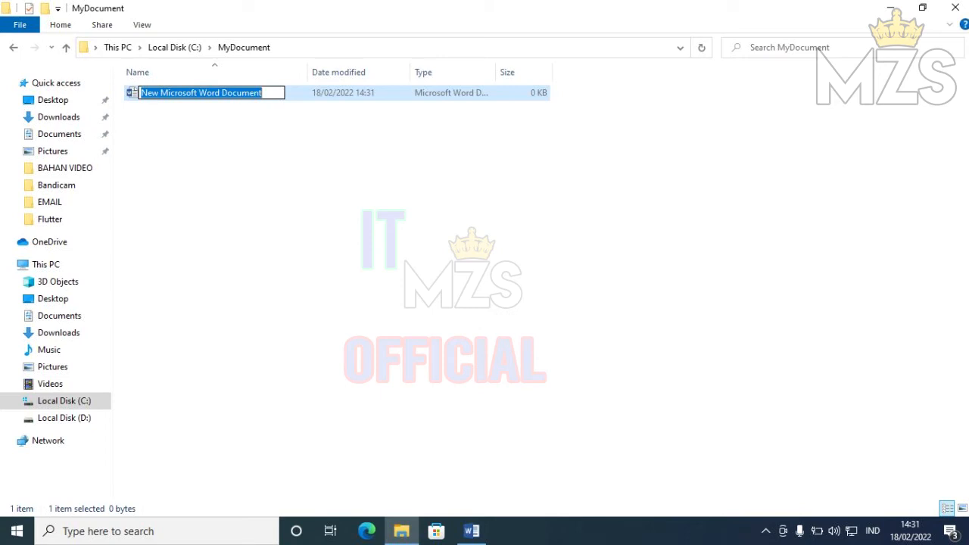
pyautogui.write('Biodata')
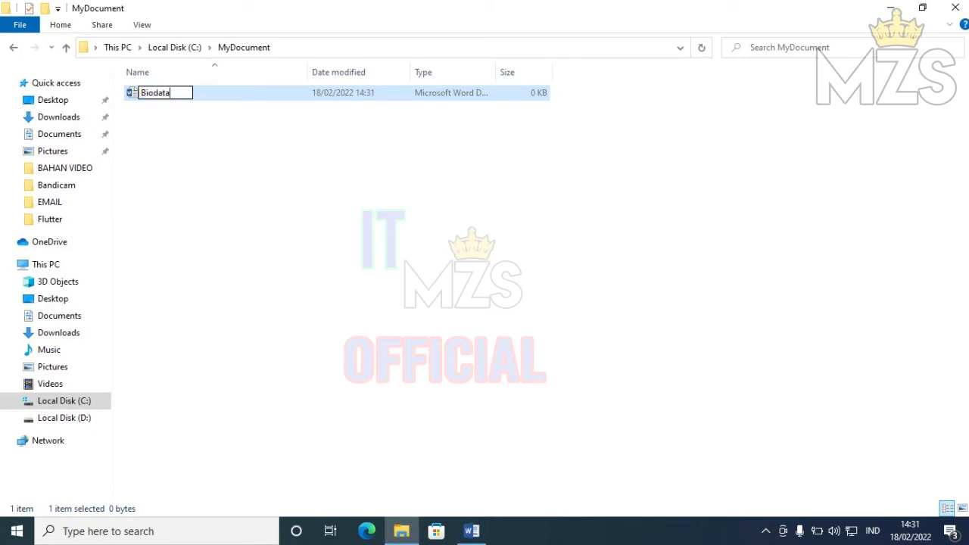
pyautogui.press('Return')
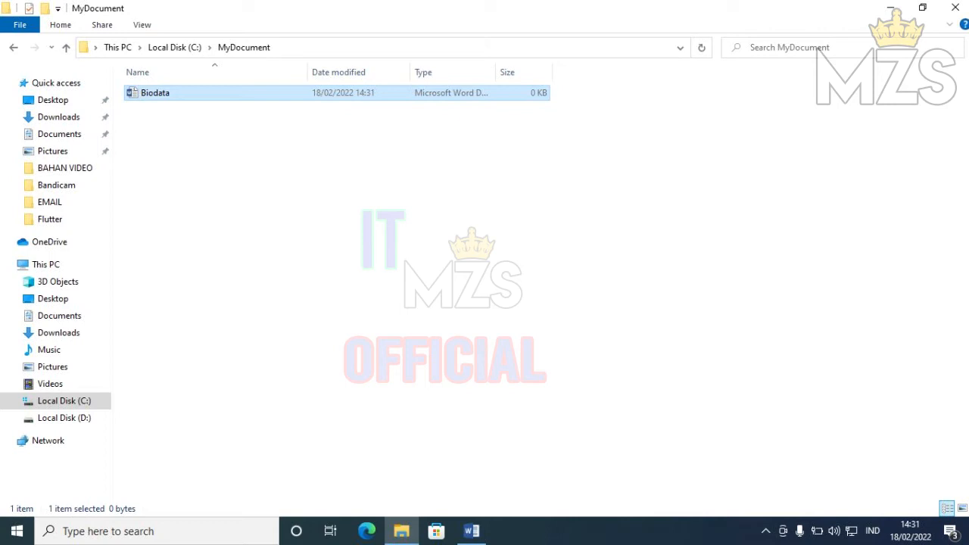
pyautogui.click(175, 47)
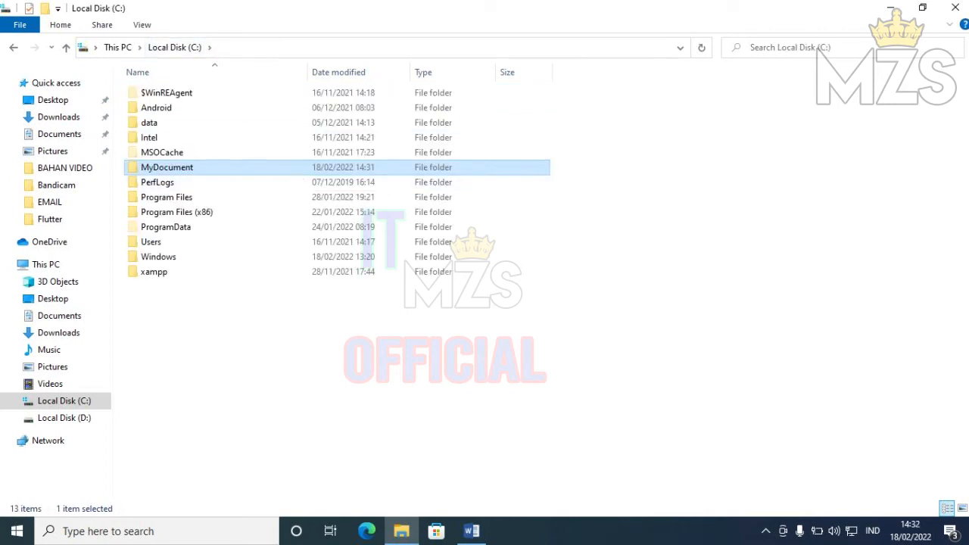
# - In MyDocument's sharing settings, add Everyone with Read permission
pyautogui.rightClick(185, 168)
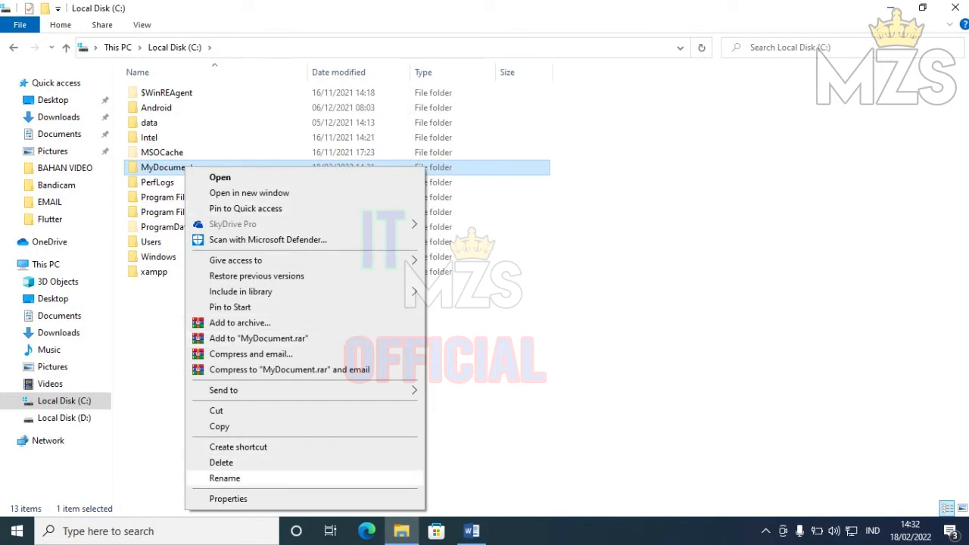
pyautogui.click(228, 498)
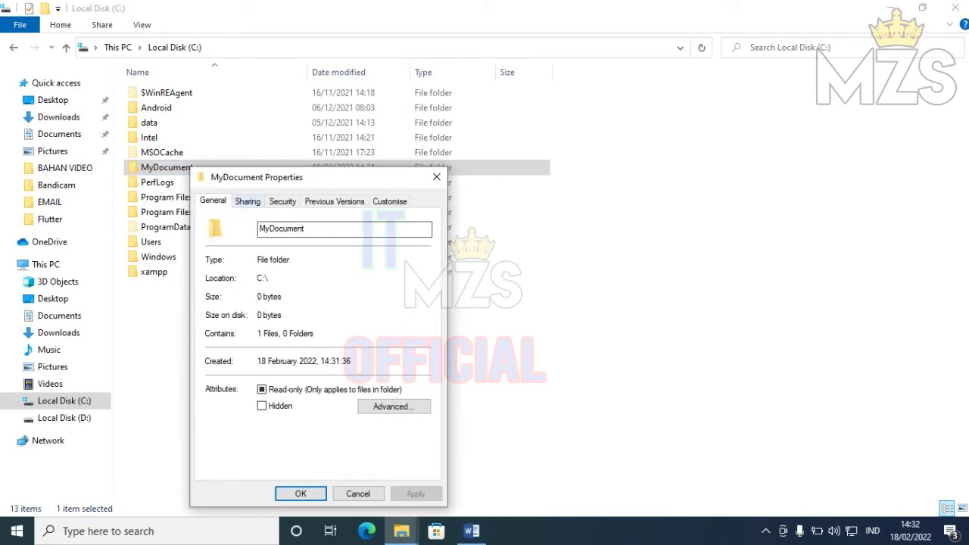
pyautogui.click(247, 201)
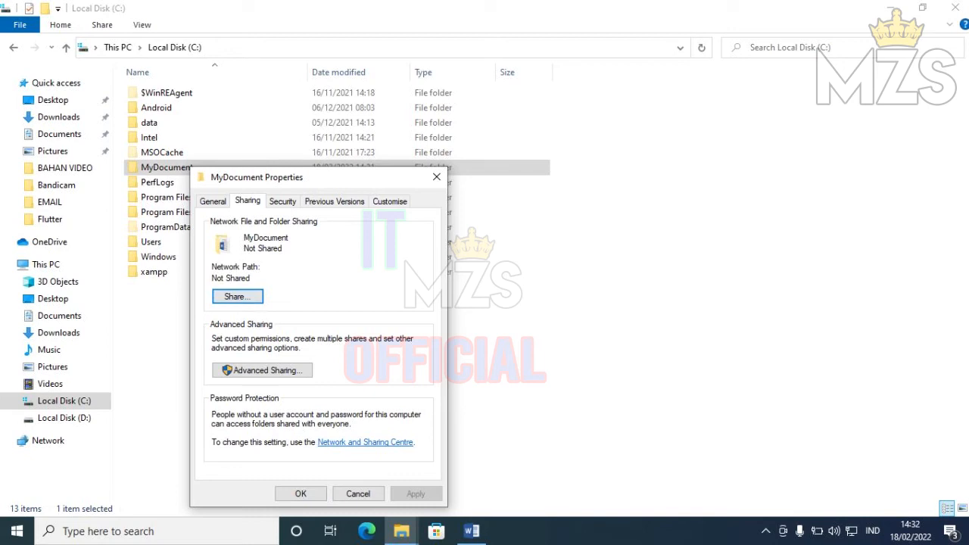
pyautogui.click(237, 296)
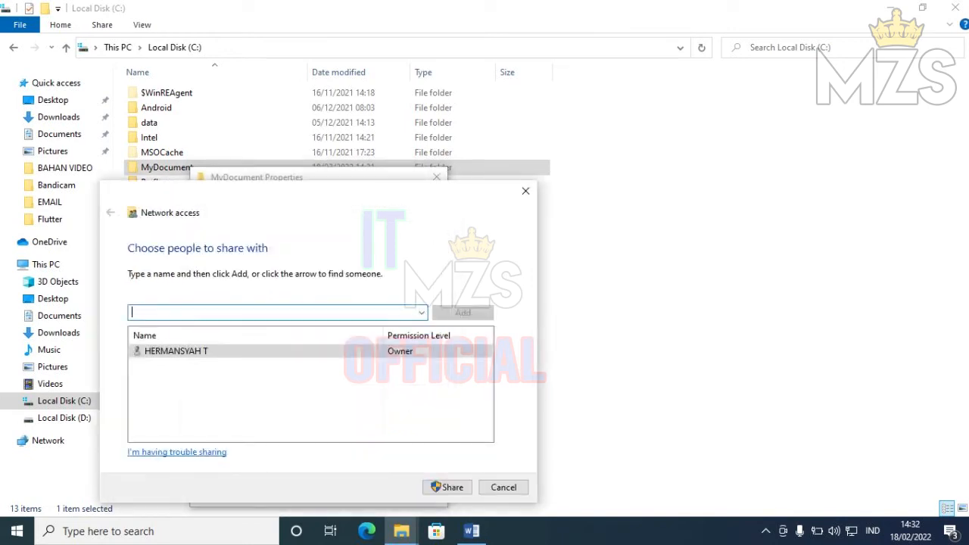
pyautogui.click(421, 312)
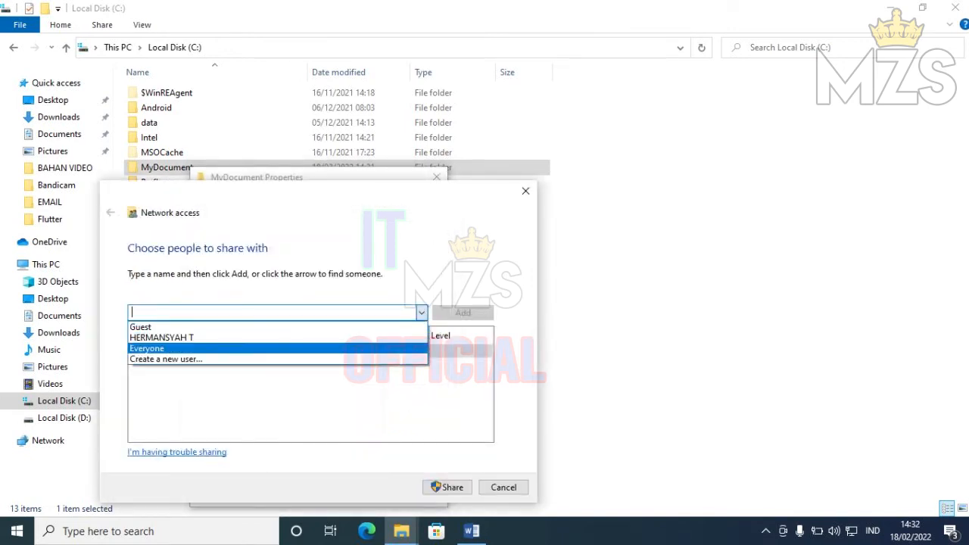
pyautogui.click(182, 348)
pyautogui.click(463, 313)
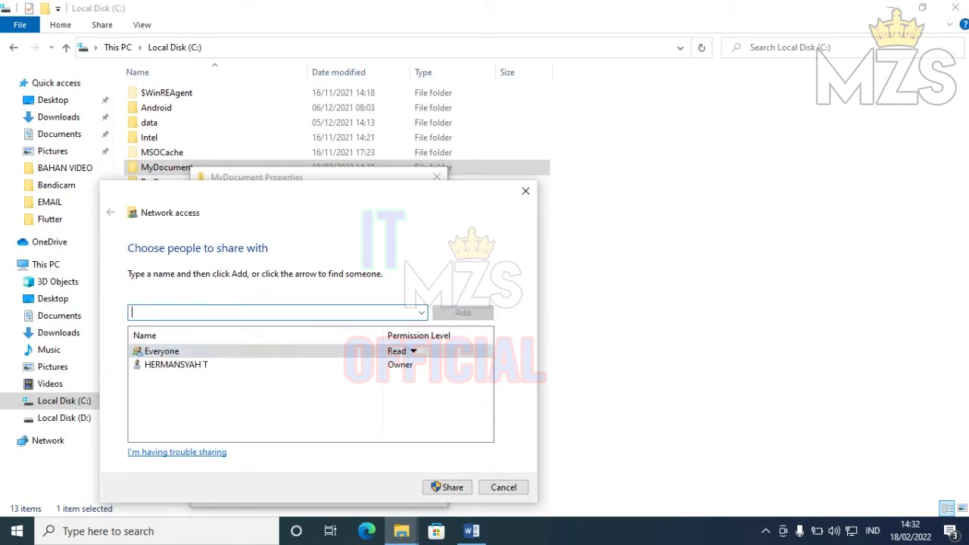
# - Check the Word checklist, then confirm the share and close the dialog
pyautogui.click(472, 531)
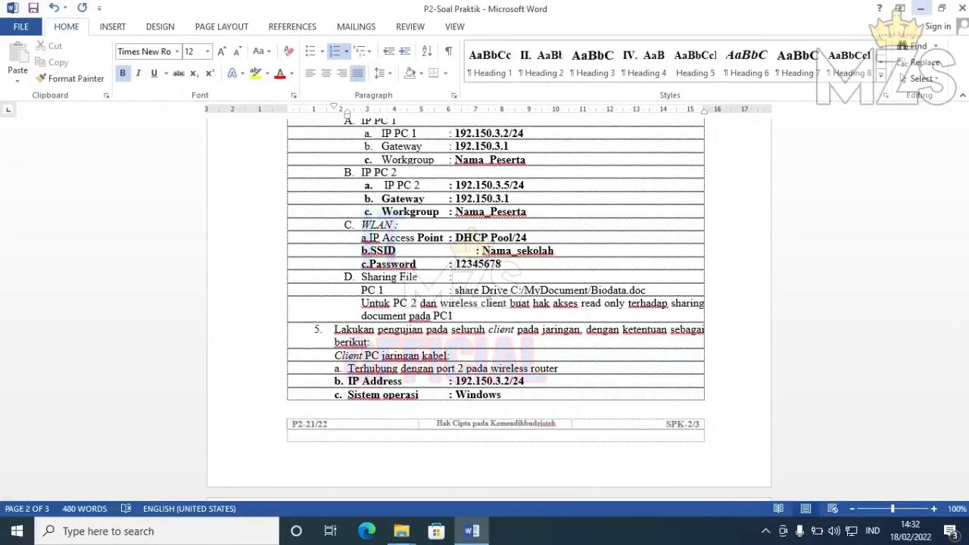
pyautogui.hotkey('alt', 'Tab')
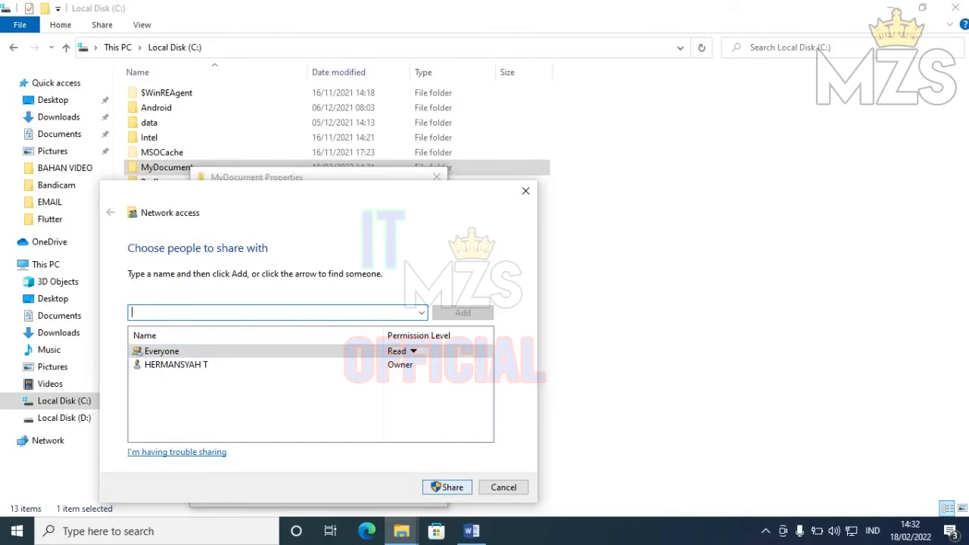
pyautogui.click(452, 487)
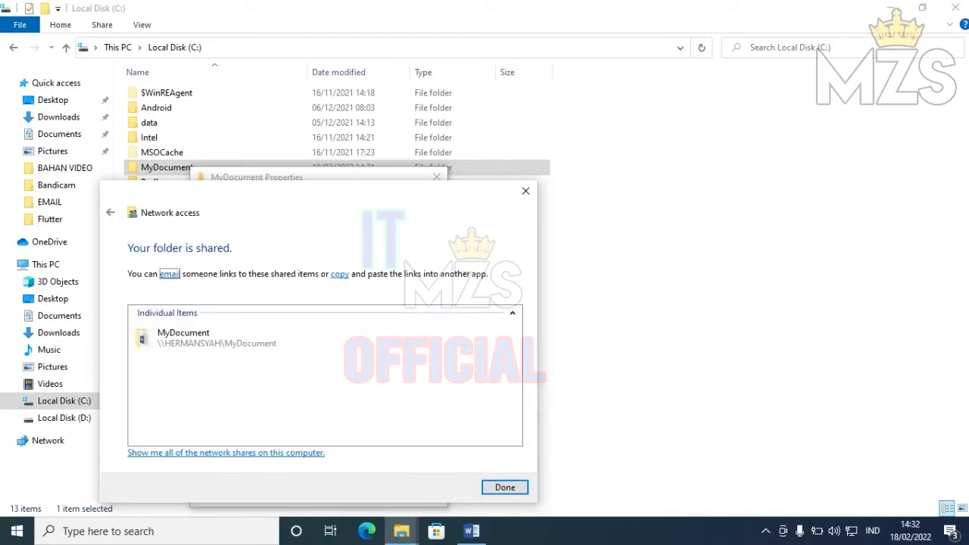
pyautogui.press('Return')
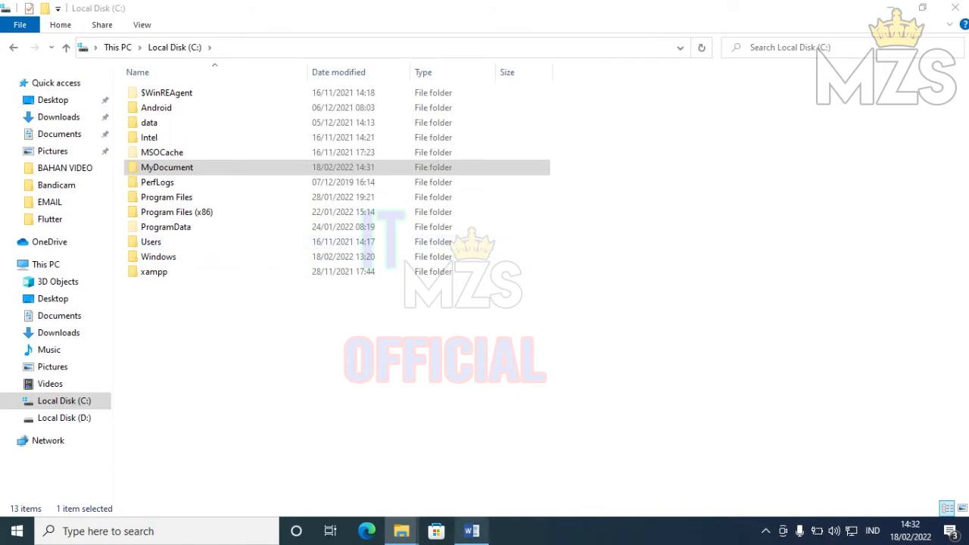
pyautogui.click(470, 531)
pyautogui.moveTo(965, 333); pyautogui.dragTo(964, 277)
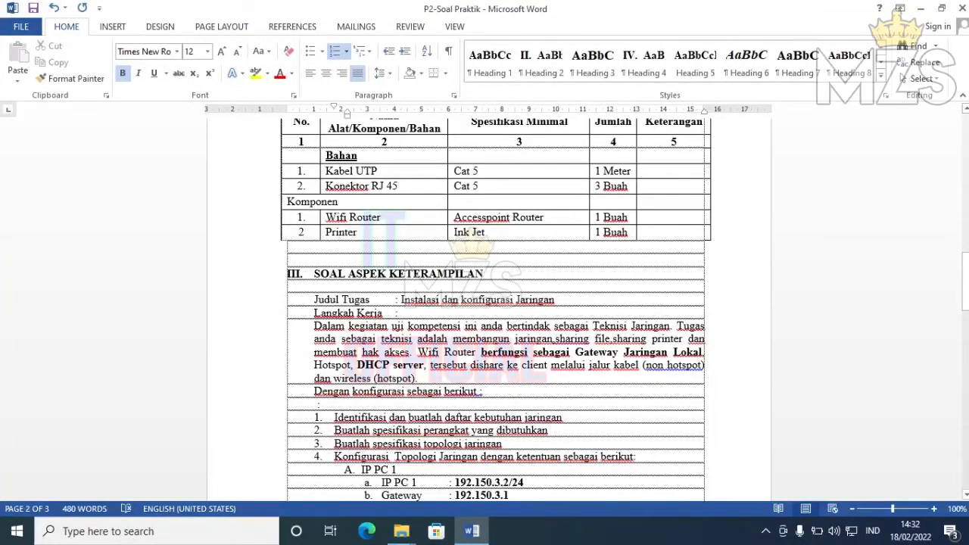
pyautogui.moveTo(518, 339); pyautogui.dragTo(612, 338)
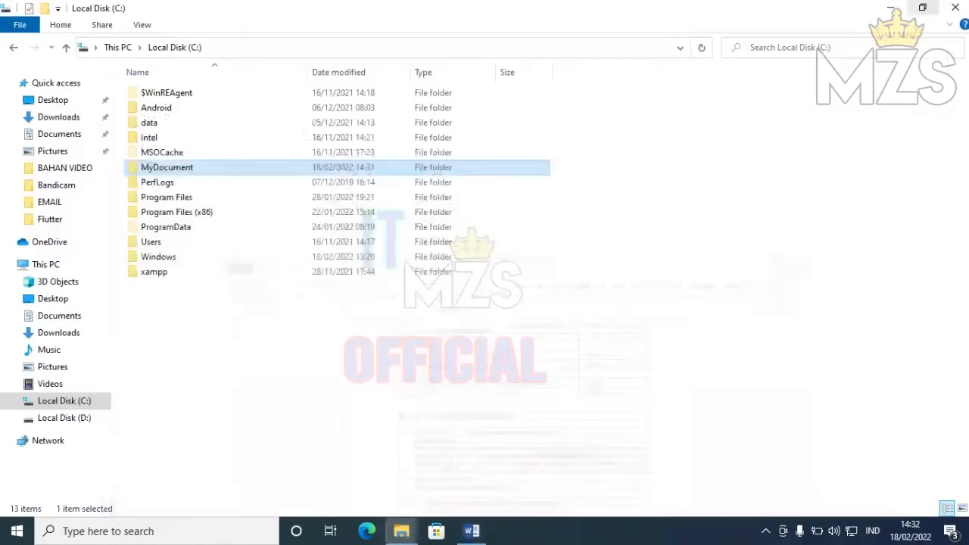
pyautogui.click(920, 8)
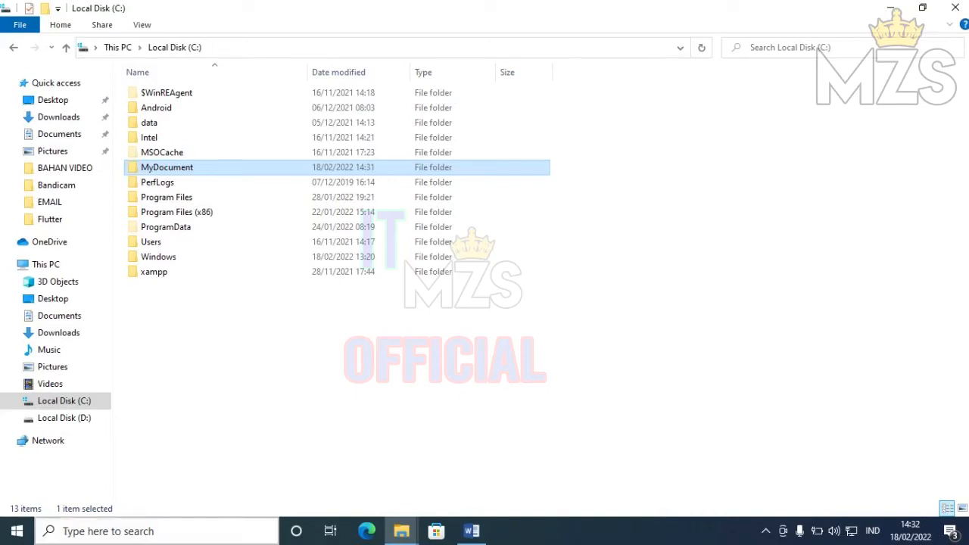
pyautogui.press('super+s')
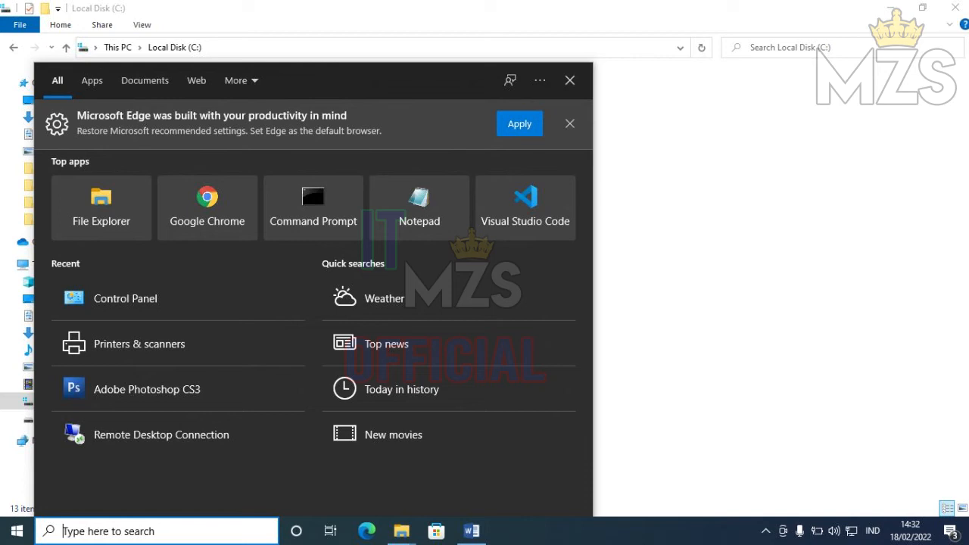
# - Find the EPSON L3110 Series printer in Printers & scanners and open its management page
pyautogui.write('prin')
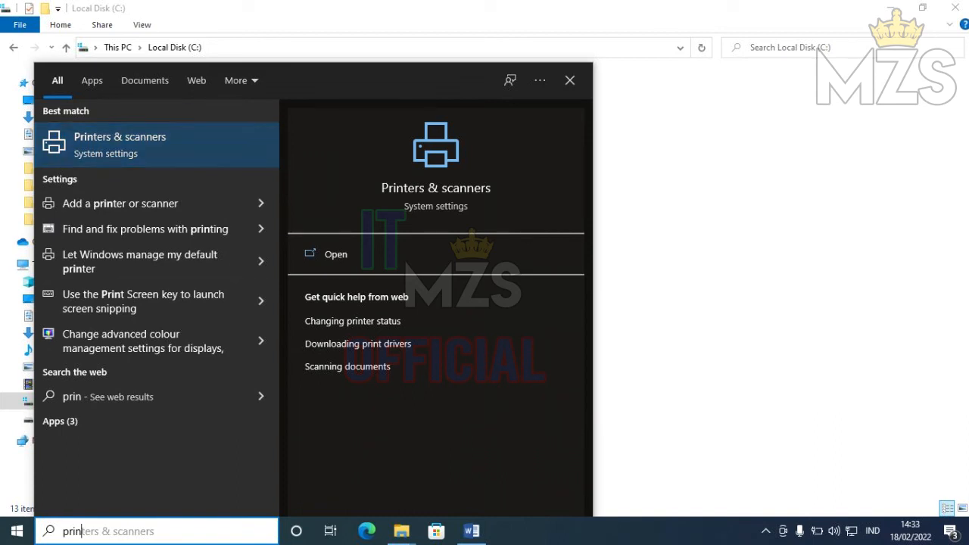
pyautogui.press('Return')
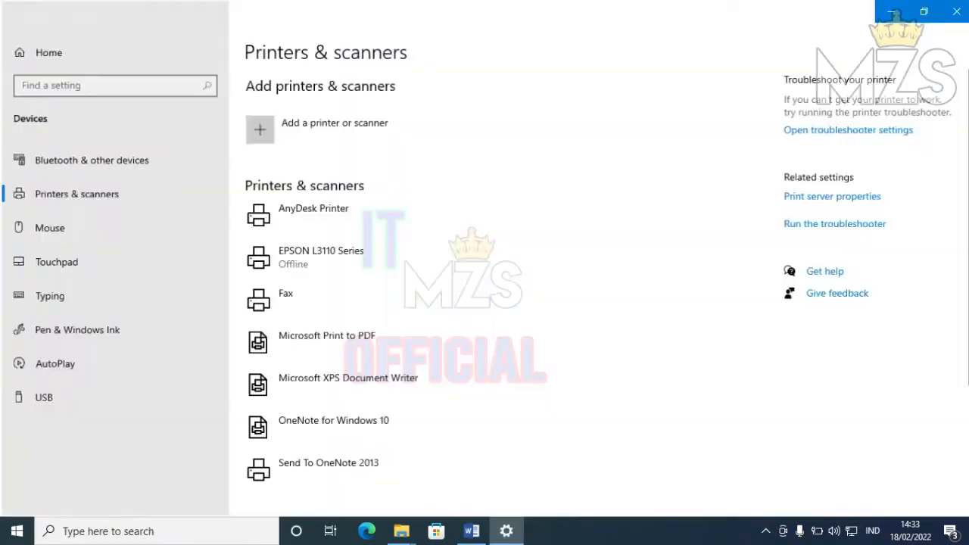
pyautogui.click(325, 257)
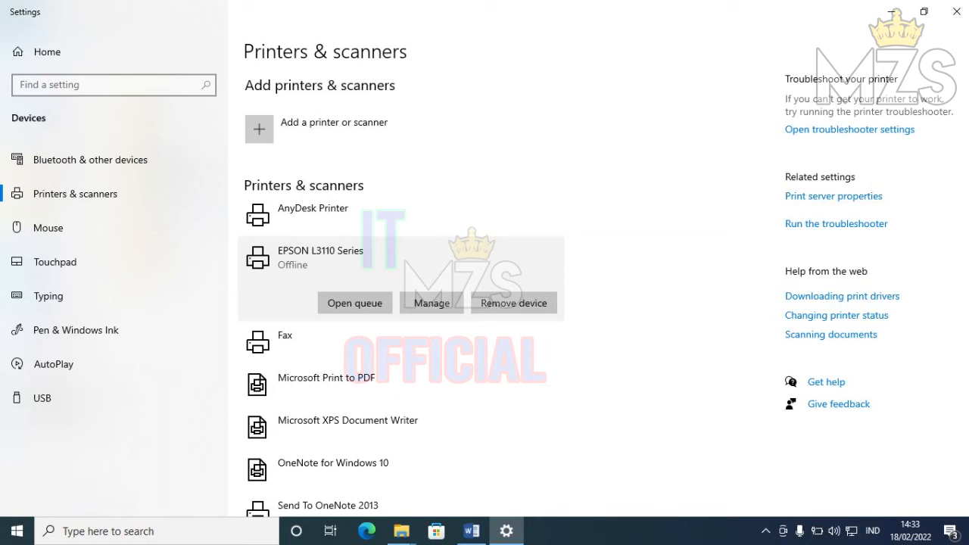
pyautogui.click(432, 303)
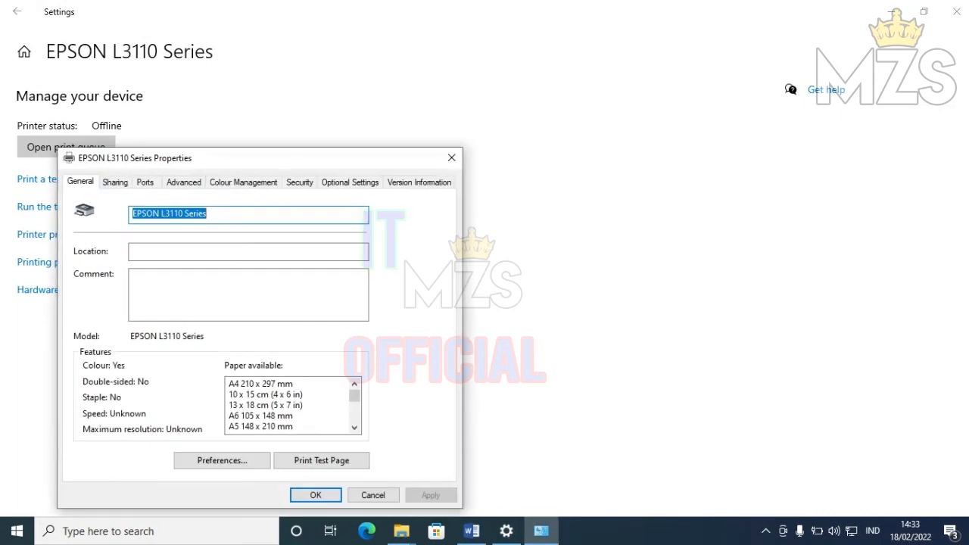
# - Share the printer as EPSON L3110 UKK, apply, and close Settings
pyautogui.click(115, 181)
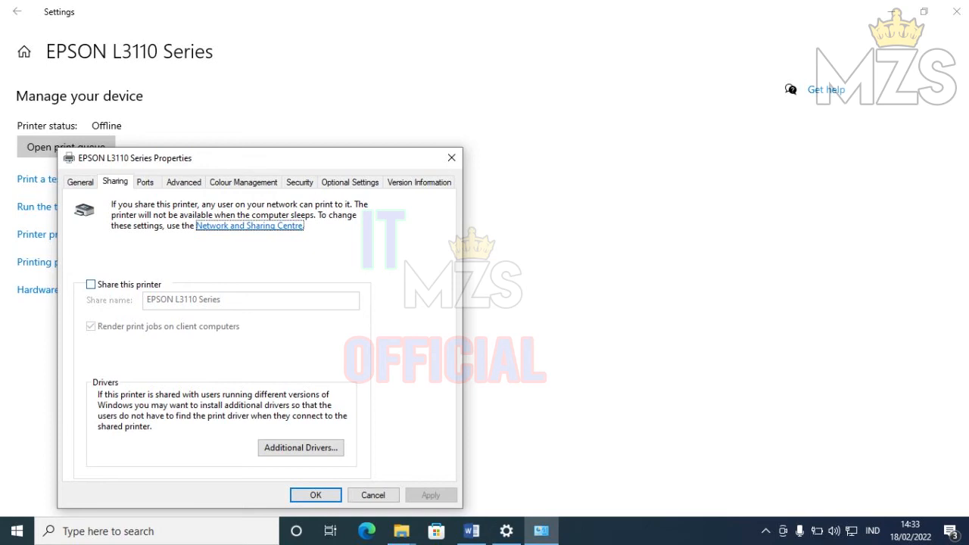
pyautogui.click(91, 284)
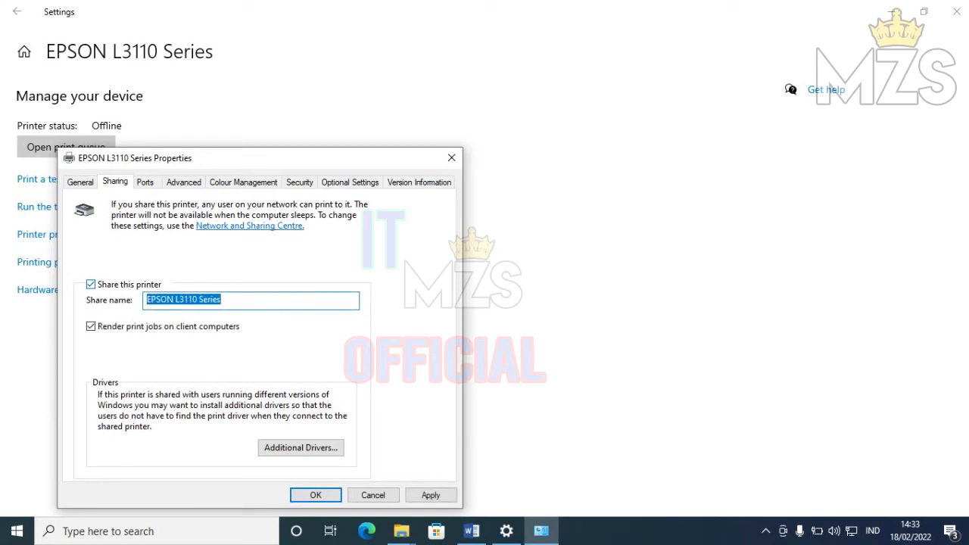
pyautogui.click(221, 300)
pyautogui.press('BackSpace')
pyautogui.press('BackSpace')
pyautogui.press('BackSpace')
pyautogui.press('BackSpace')
pyautogui.press('BackSpace')
pyautogui.press('BackSpace')
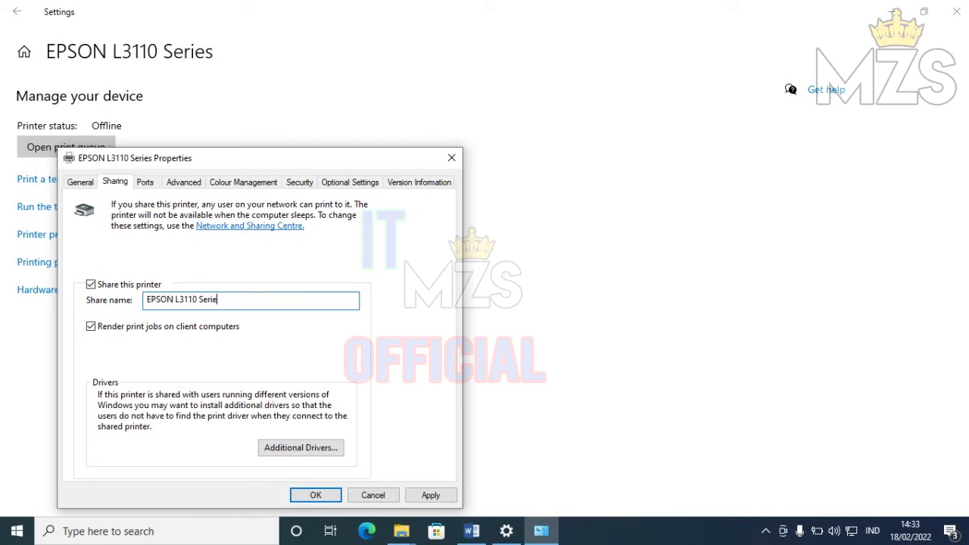
pyautogui.write('UKK')
pyautogui.click(431, 495)
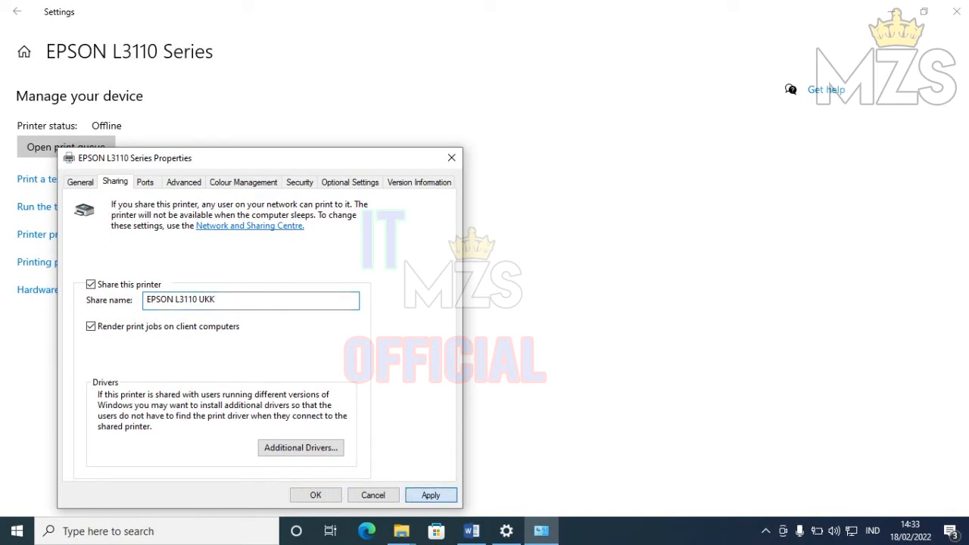
pyautogui.click(316, 495)
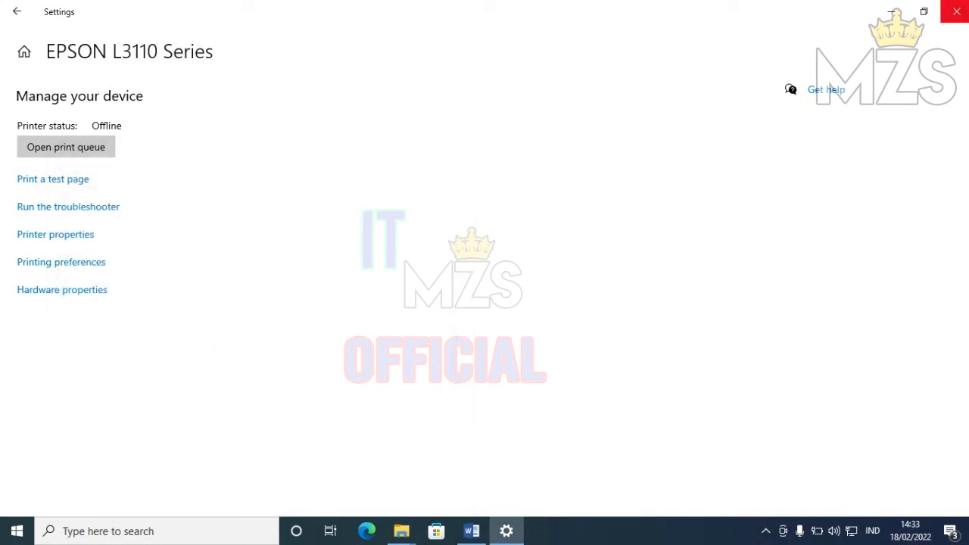
pyautogui.click(956, 11)
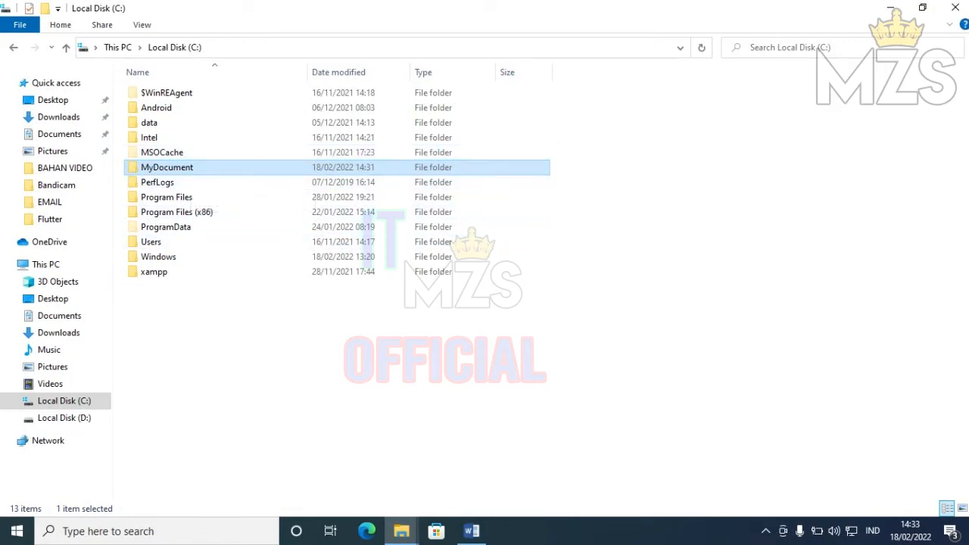
# - Browse to \\192.130.3.2 and open the MyDocument share to see Biodata
pyautogui.click(302, 48)
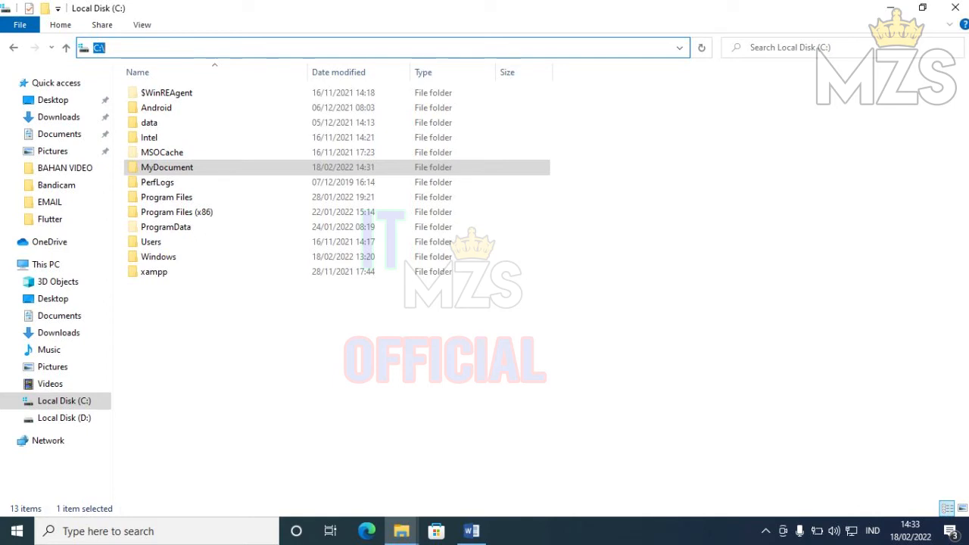
pyautogui.write('\\\\192.130.3.2')
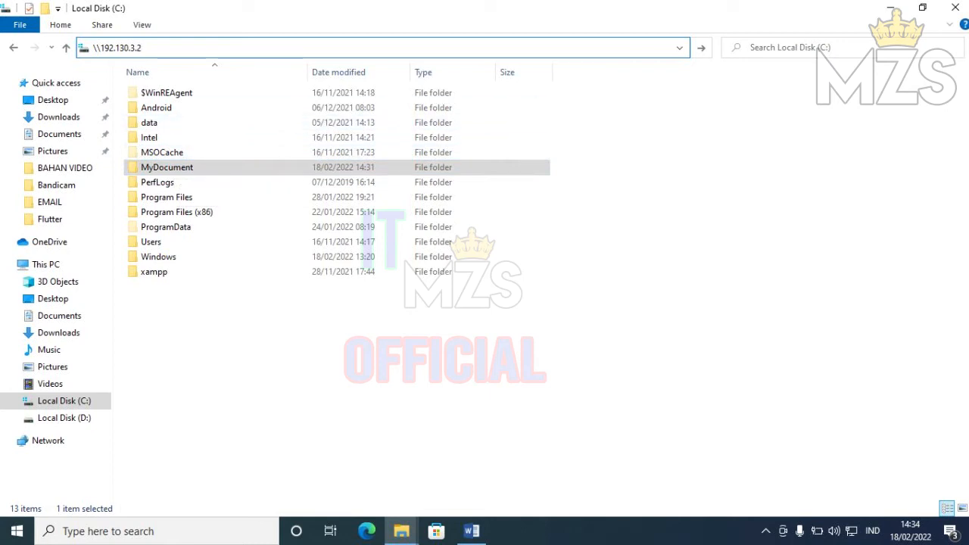
pyautogui.press('Return')
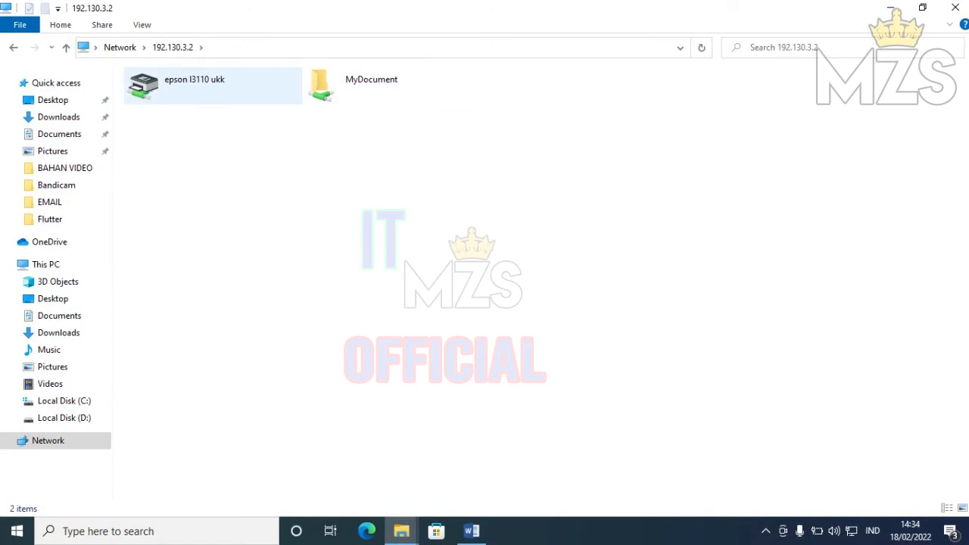
pyautogui.click(371, 86)
pyautogui.press('Return')
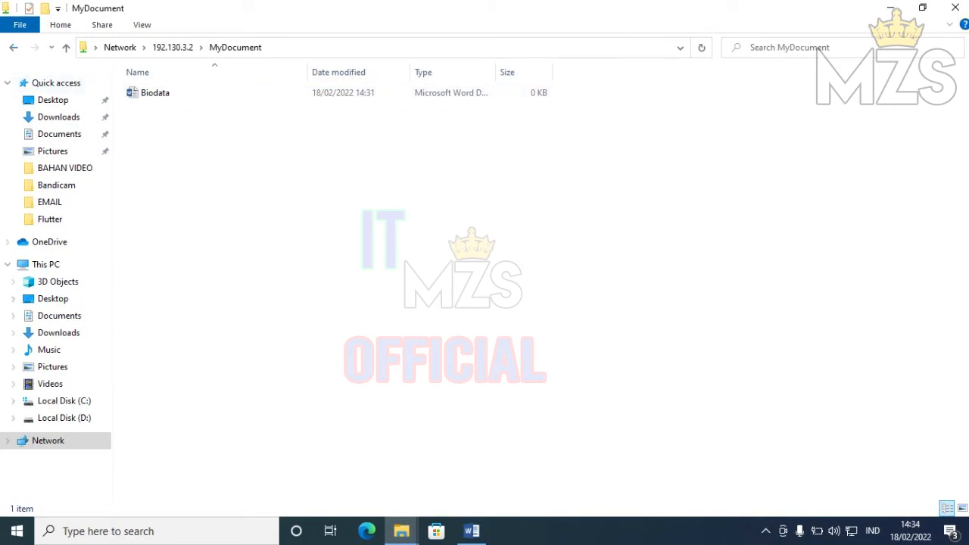
pyautogui.click(14, 48)
pyautogui.doubleClick(371, 84)
pyautogui.click(851, 531)
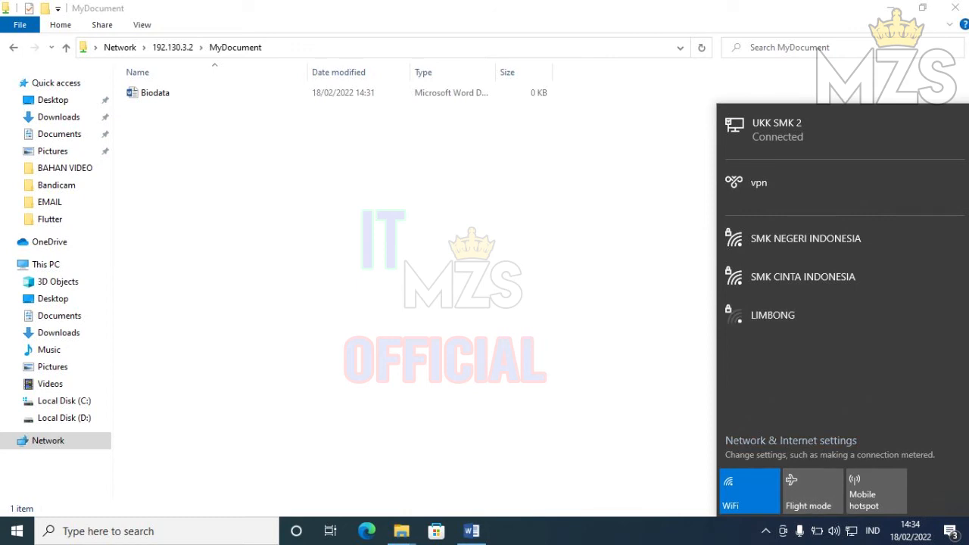
# - Reach Advanced sharing settings and leave password-protected sharing turned off
pyautogui.click(791, 441)
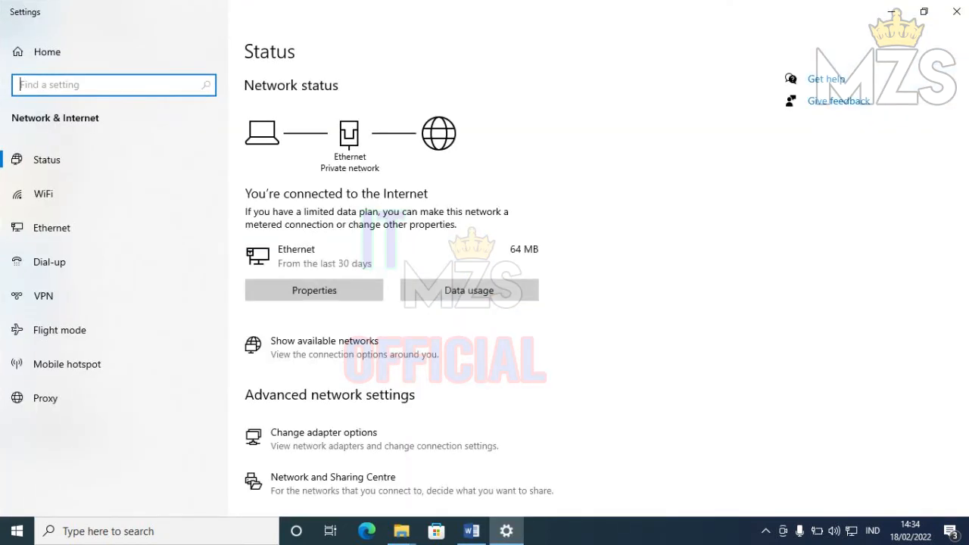
pyautogui.click(333, 483)
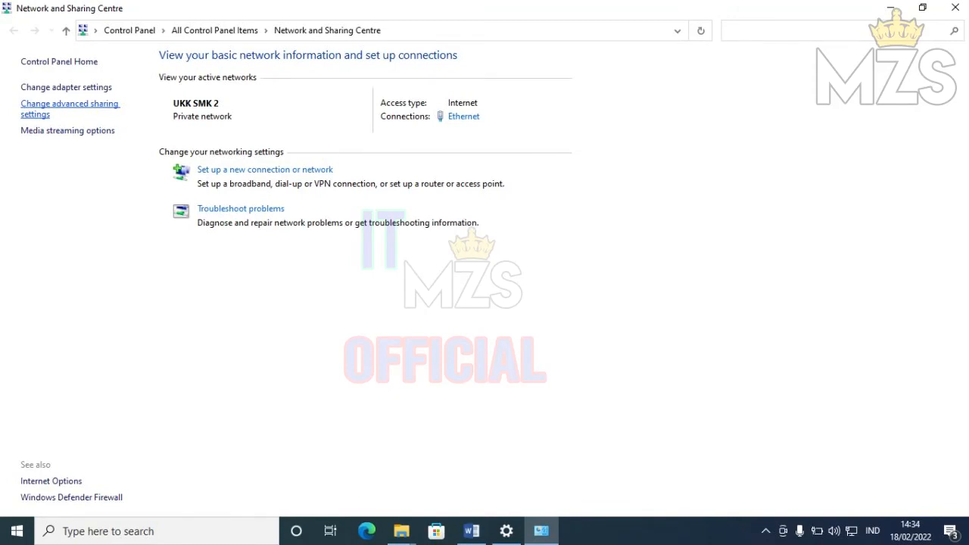
pyautogui.click(70, 105)
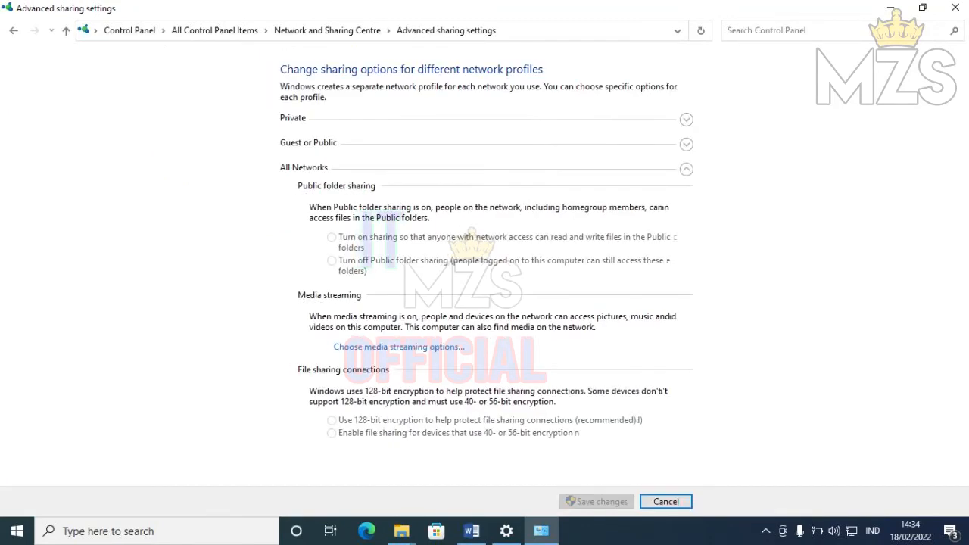
pyautogui.scroll(-2, 485, 272)
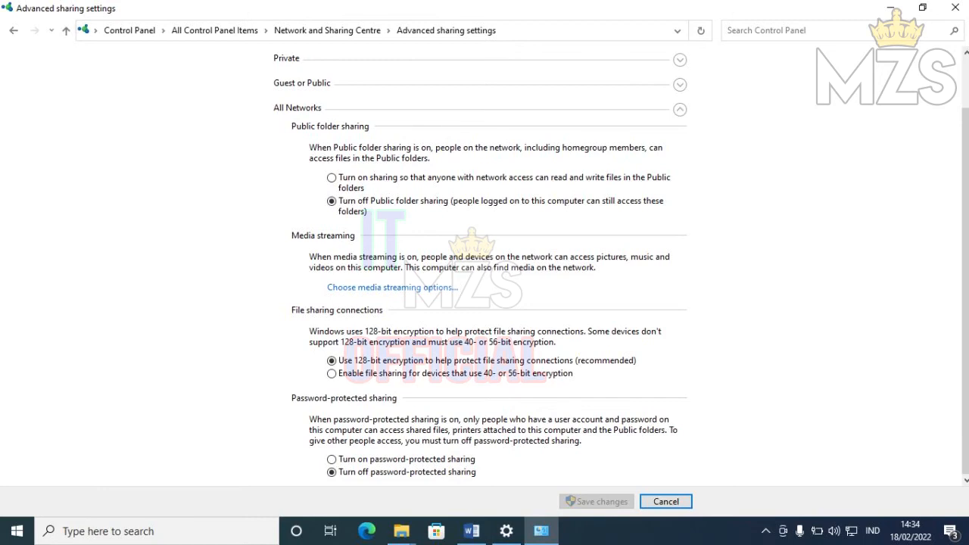
pyautogui.click(332, 459)
pyautogui.click(331, 472)
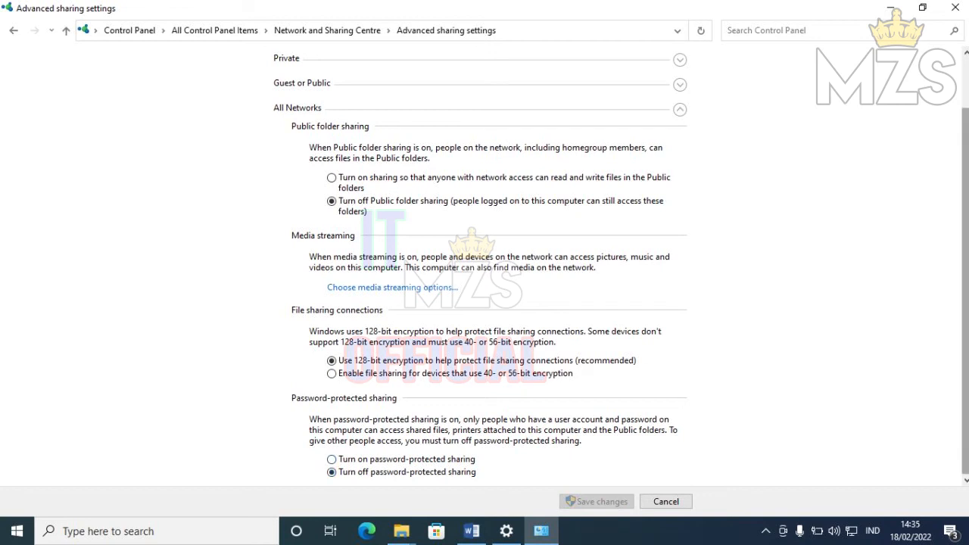
pyautogui.scroll(2, 484, 265)
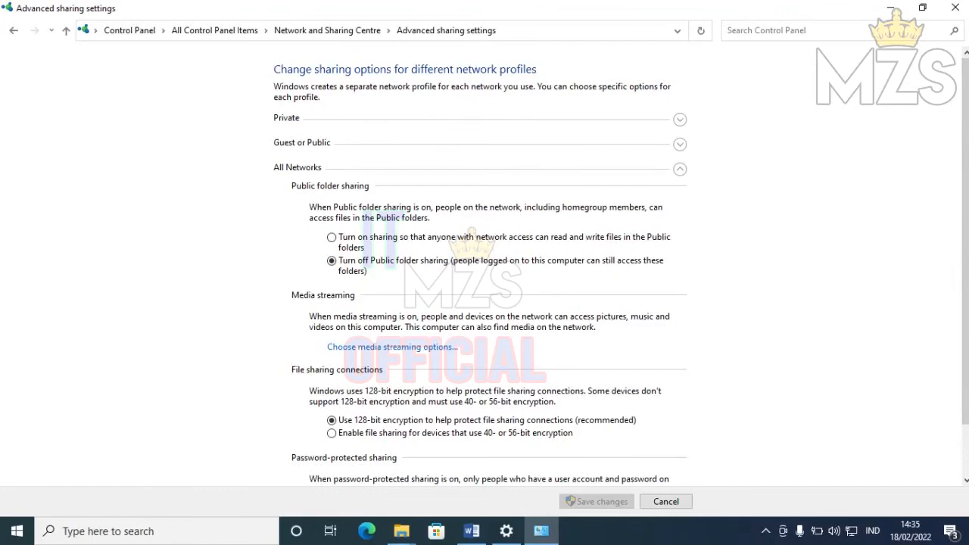
# - Turn off file and printer sharing for Private and Guest or Public, save, and close
pyautogui.click(680, 119)
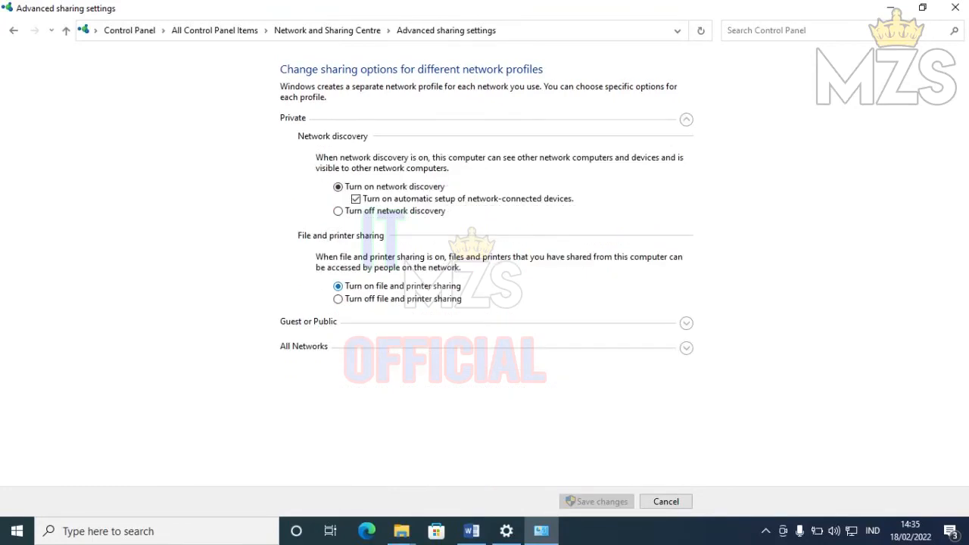
pyautogui.click(338, 299)
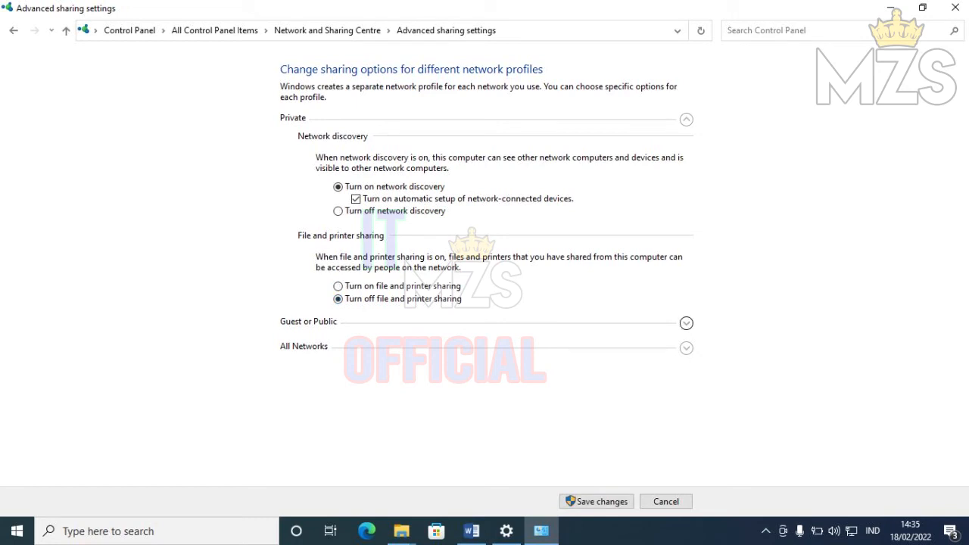
pyautogui.click(686, 322)
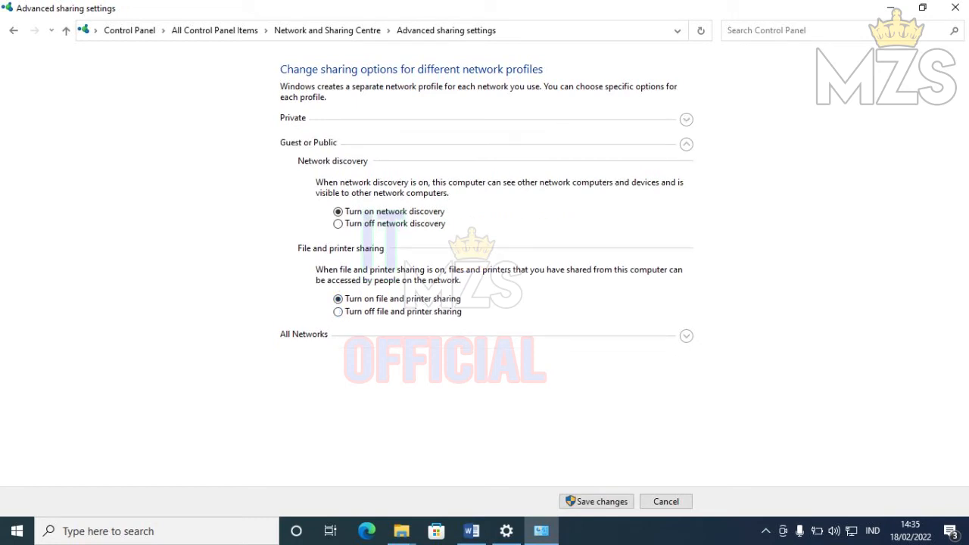
pyautogui.click(338, 312)
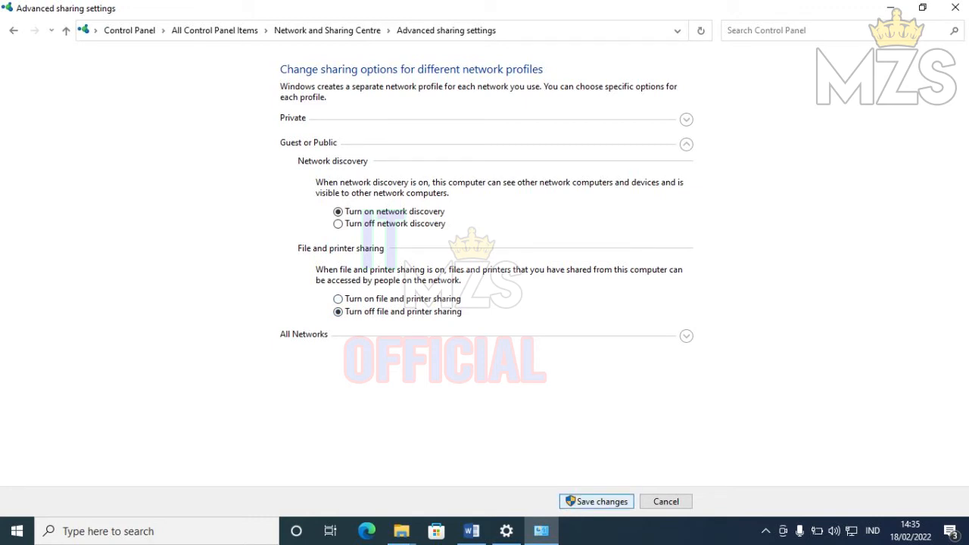
pyautogui.click(596, 501)
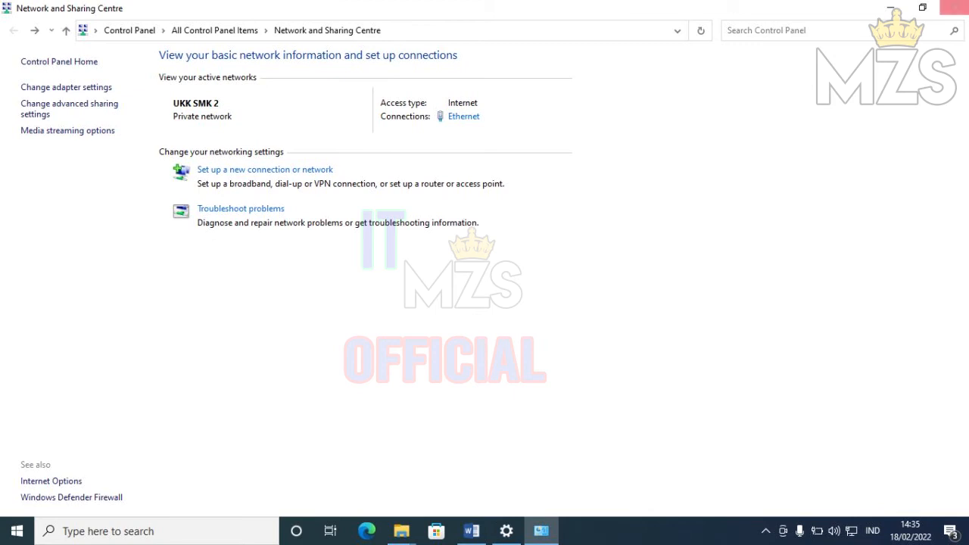
pyautogui.click(955, 8)
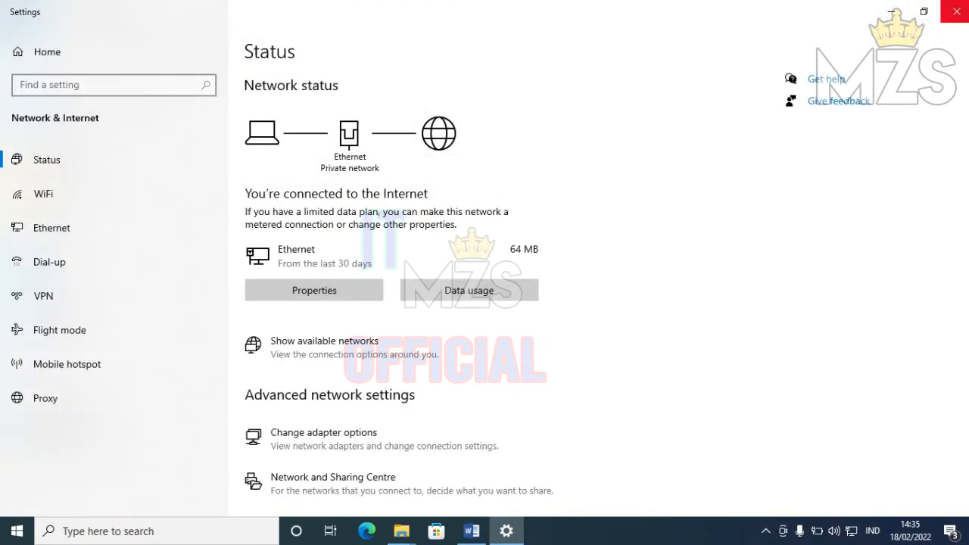
# - Recheck that Biodata sits in MyDocument on \\192.130.3.2, then return to the P2-Soal Praktik document
pyautogui.click(955, 11)
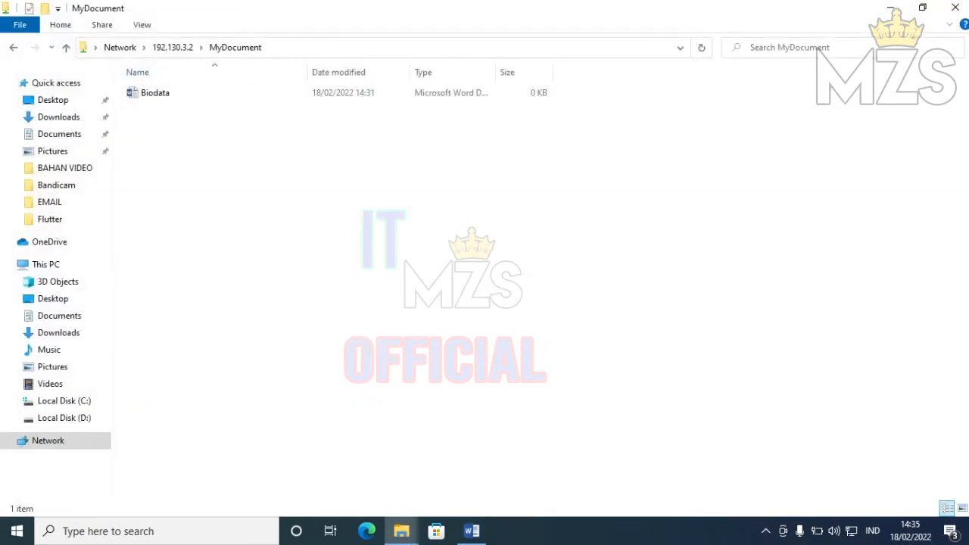
pyautogui.click(172, 47)
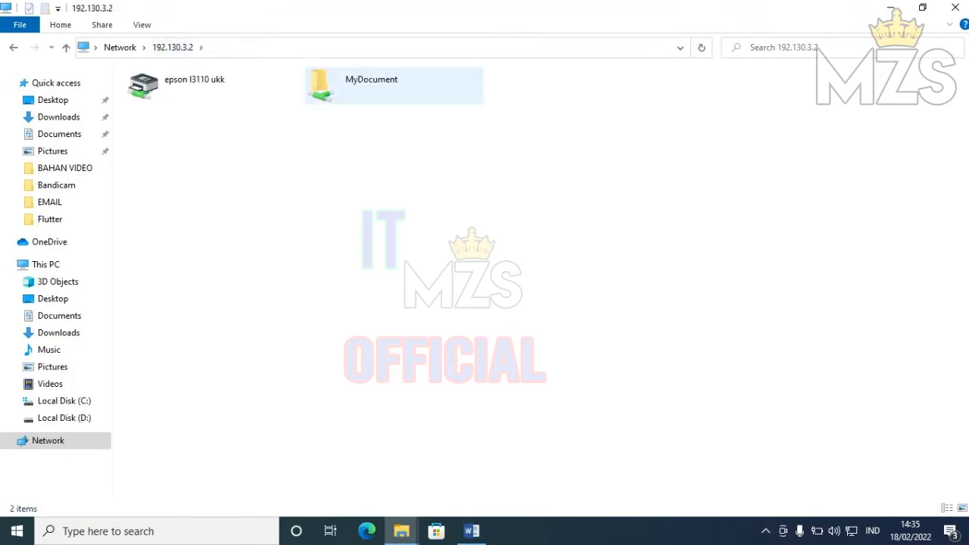
pyautogui.doubleClick(371, 90)
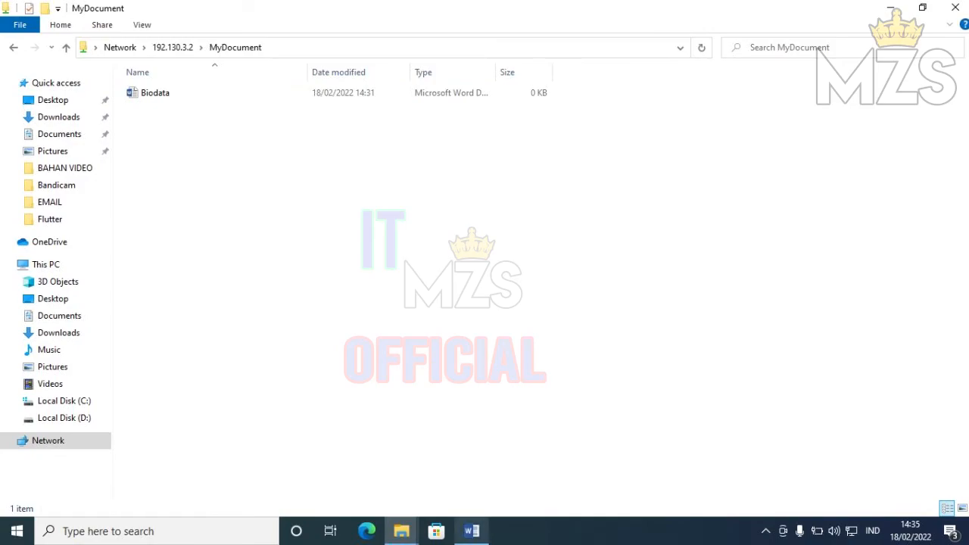
pyautogui.click(471, 531)
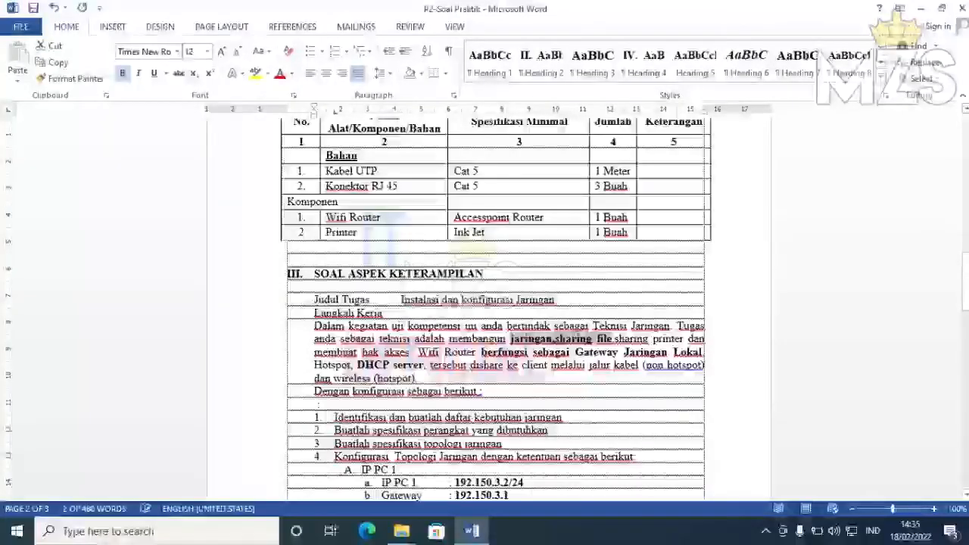
# - Bold the phrases 'sharing printer', 'membuat hak akses' and the wired and wireless client clause
pyautogui.moveTo(616, 339); pyautogui.dragTo(686, 340)
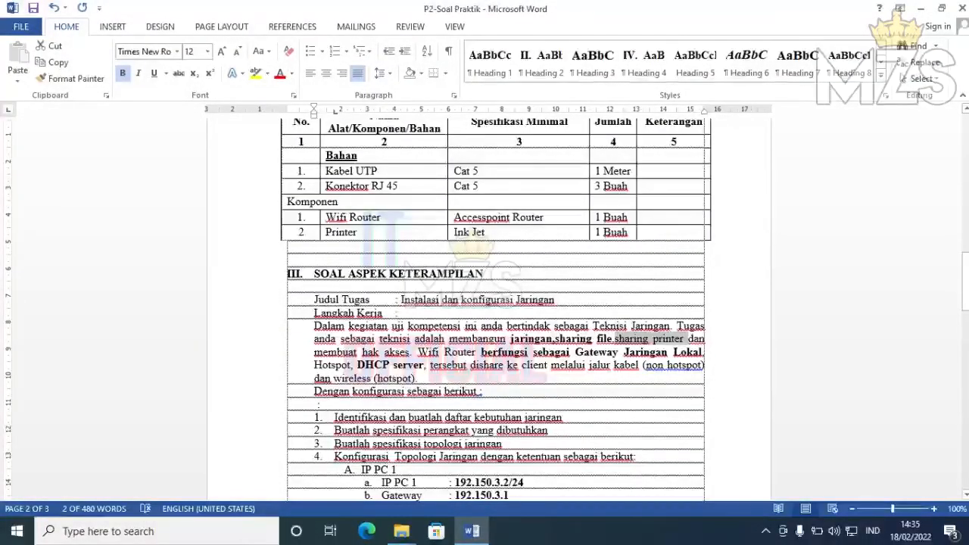
pyautogui.hotkey('ctrl', 'b')
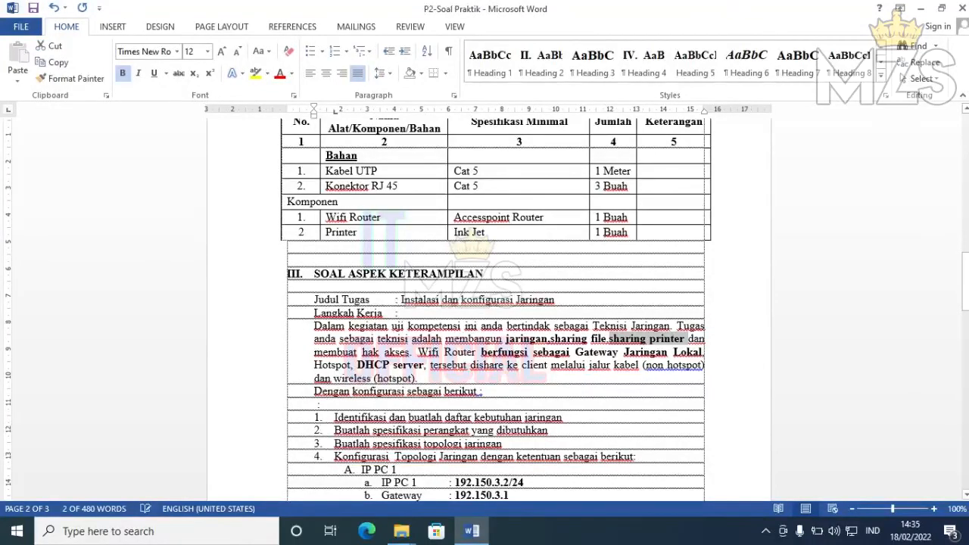
pyautogui.moveTo(314, 353); pyautogui.dragTo(410, 353)
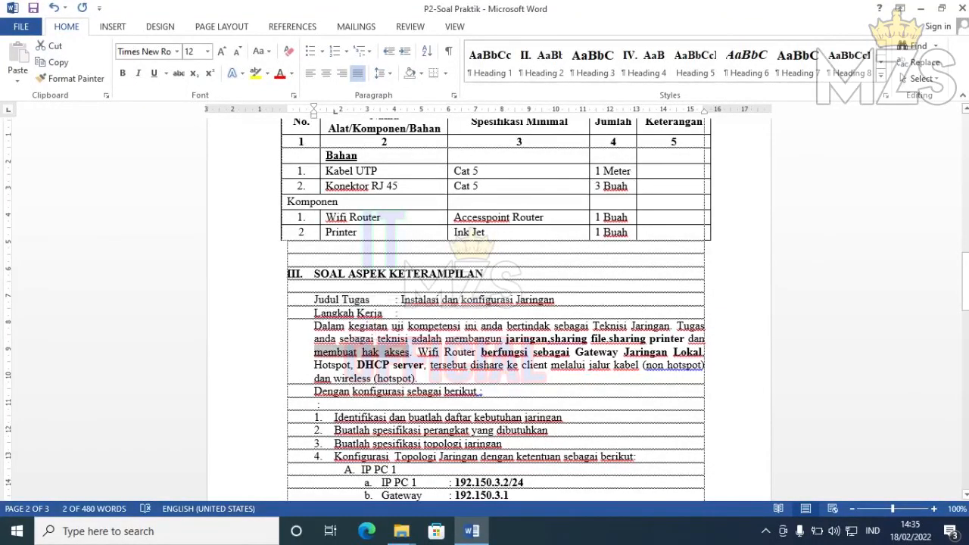
pyautogui.hotkey('ctrl', 'b')
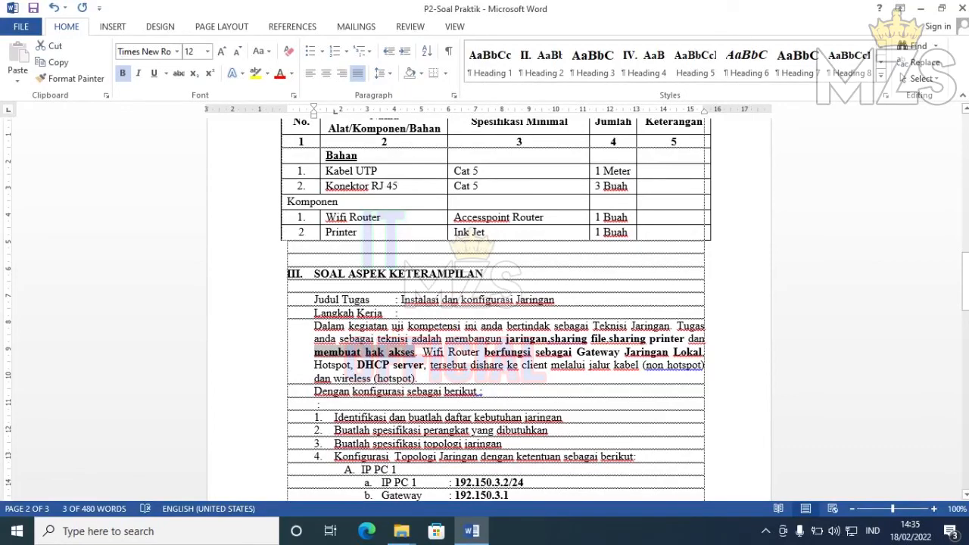
pyautogui.moveTo(522, 365); pyautogui.dragTo(419, 378)
pyautogui.hotkey('ctrl', 'b')
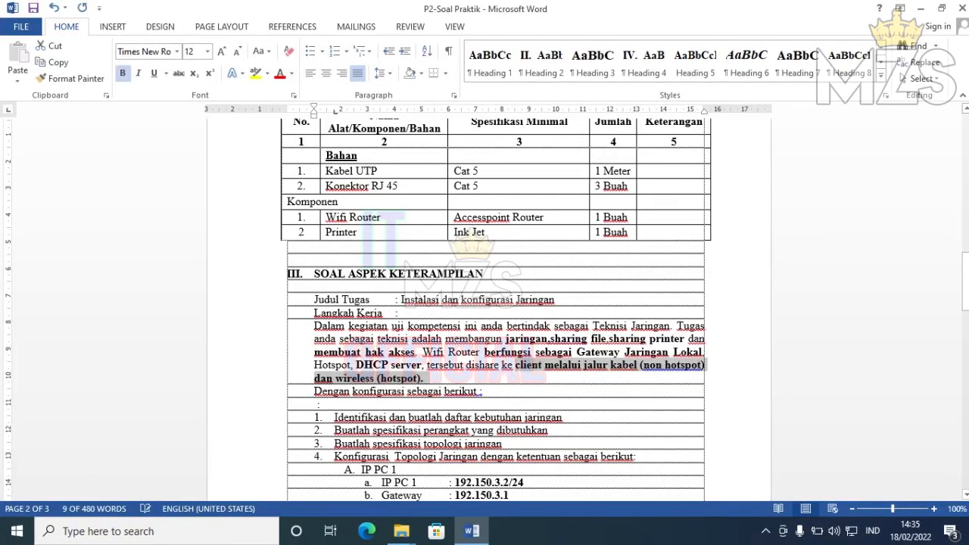
# - Further down the task, bold the wireless-client lines g and h
pyautogui.moveTo(965, 282); pyautogui.dragTo(966, 282)
pyautogui.scroll(-10, 496, 303)
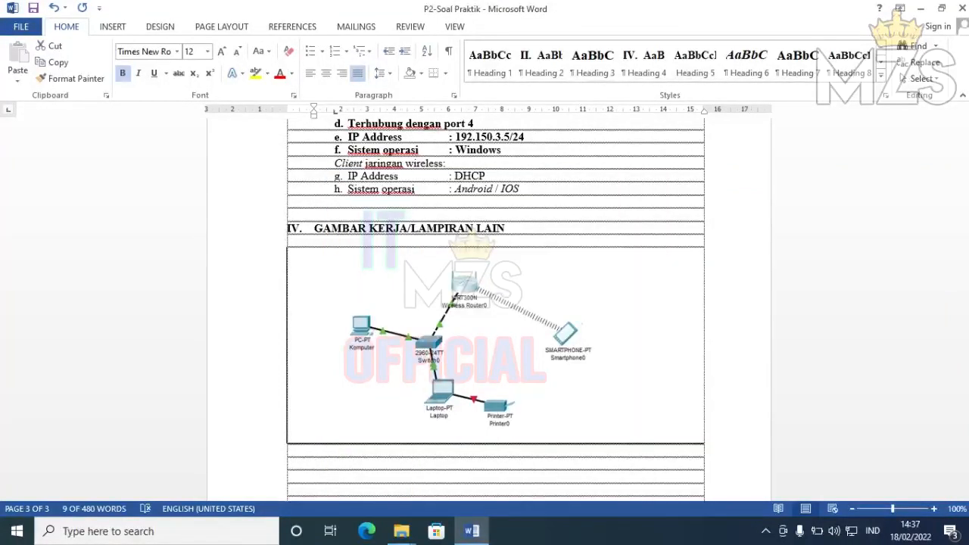
pyautogui.moveTo(348, 177); pyautogui.dragTo(521, 190)
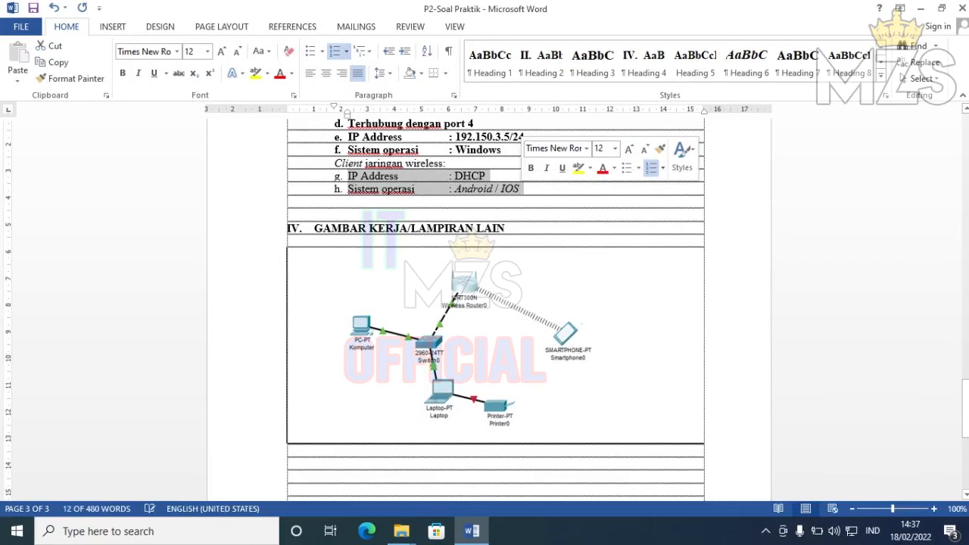
pyautogui.hotkey('ctrl', 'b')
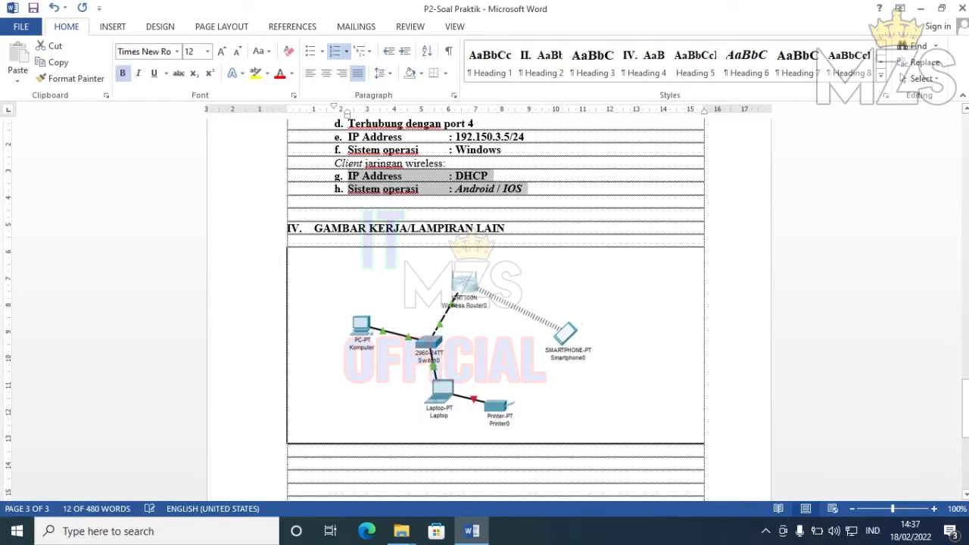
pyautogui.moveTo(966, 405); pyautogui.dragTo(966, 141)
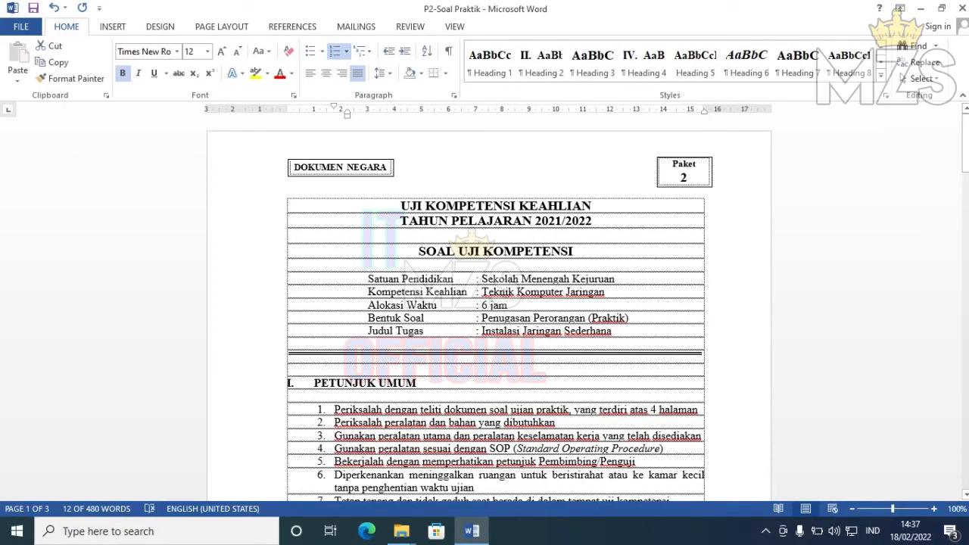
pyautogui.moveTo(965, 143); pyautogui.dragTo(965, 174)
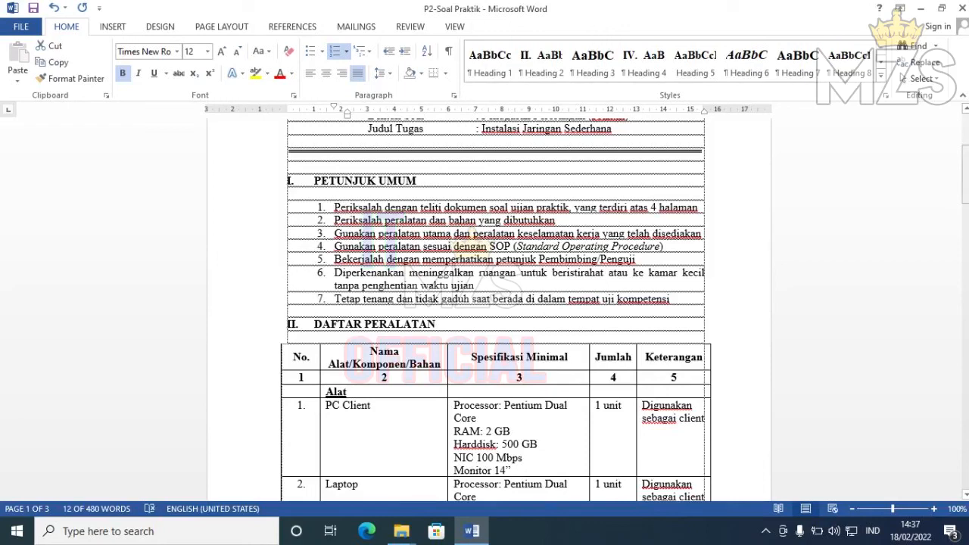
pyautogui.moveTo(965, 174); pyautogui.dragTo(965, 145)
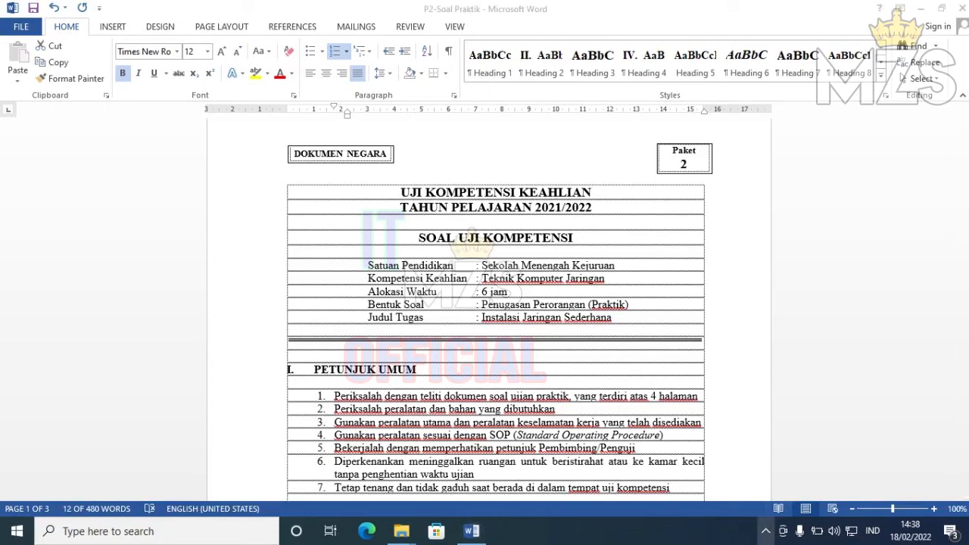
pyautogui.click(765, 531)
pyautogui.click(794, 475)
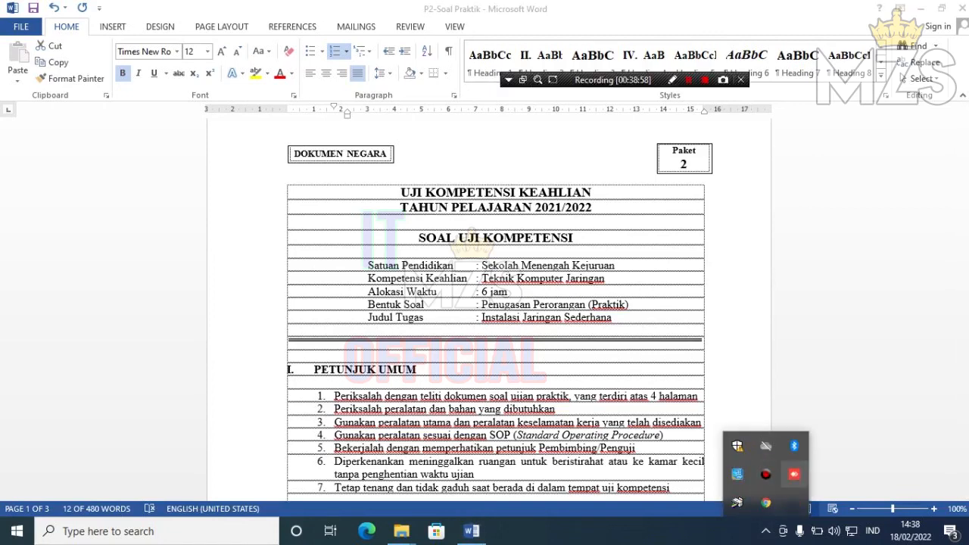
pyautogui.click(705, 80)
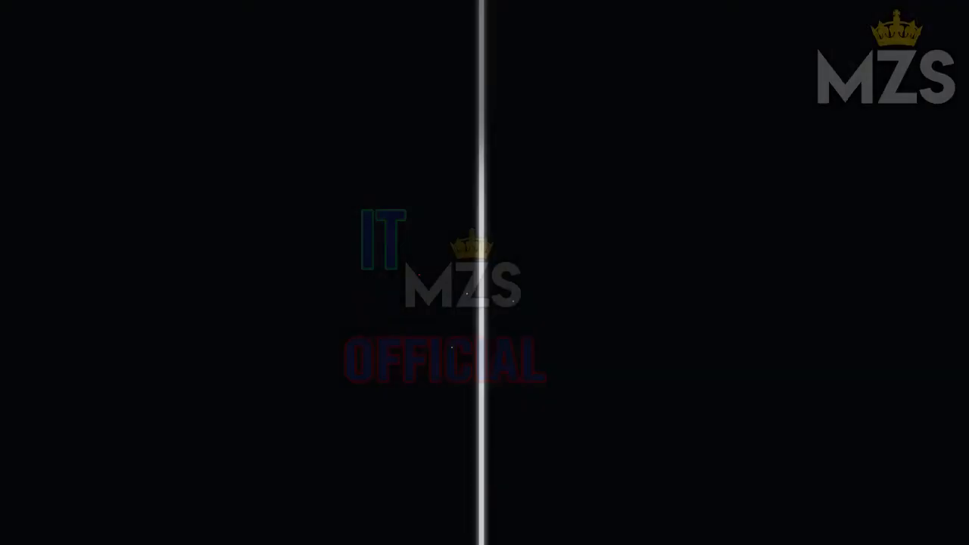